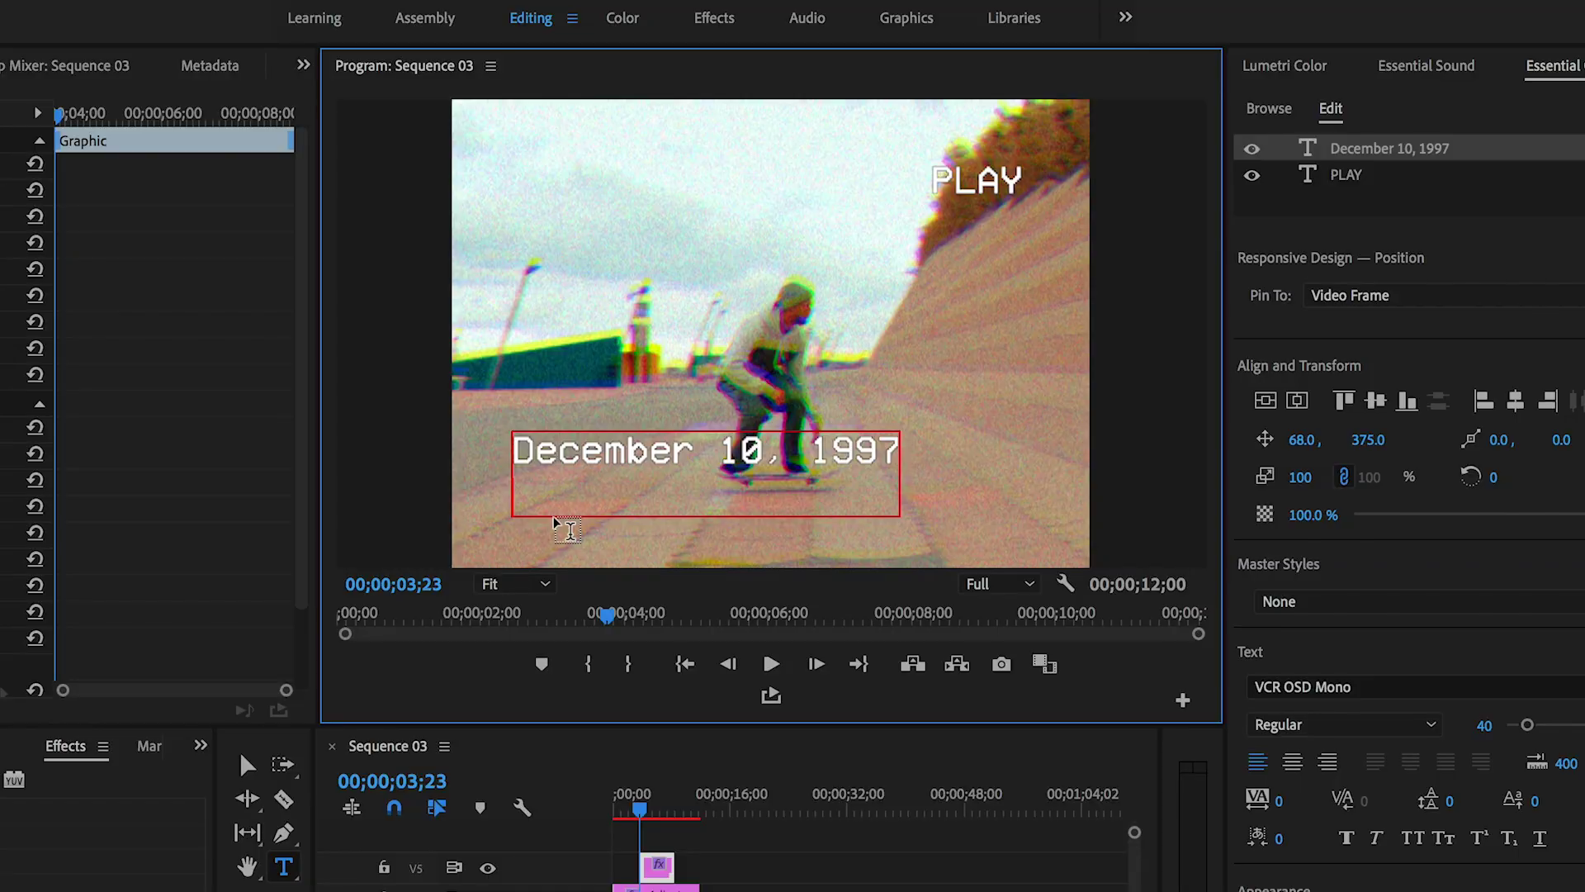
- Add a new line reading '11:33' under the date text
key(Return)
text(11:33)
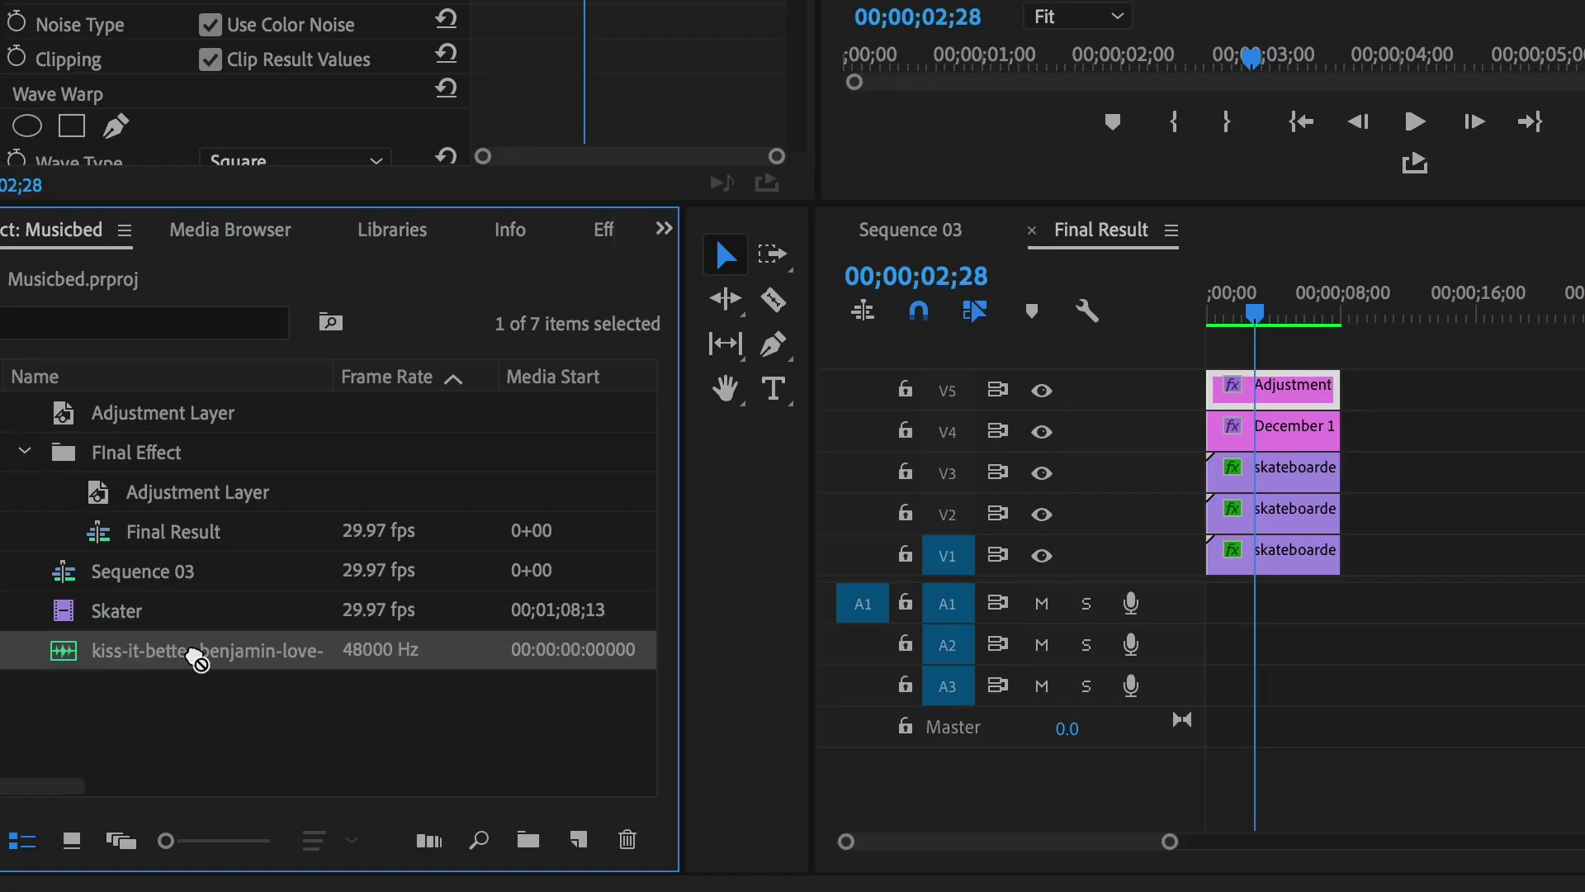
- Put Kiss It Better on audio track A1, then in Musicbed choose Add to Project for it
drag(187, 648, 1198, 621)
click(1211, 318)
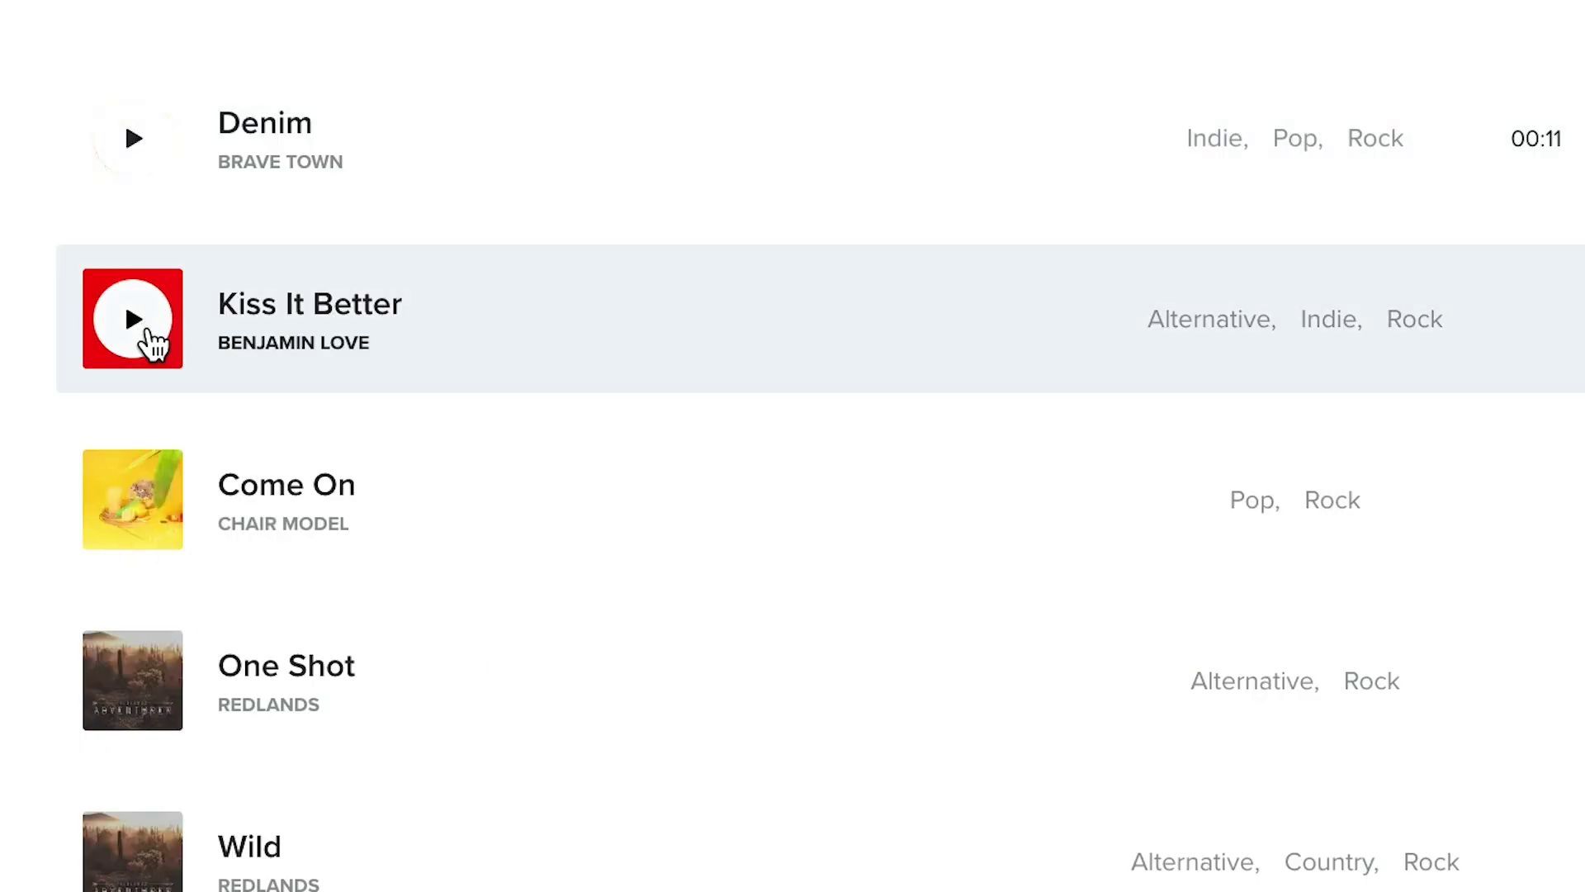
click(151, 343)
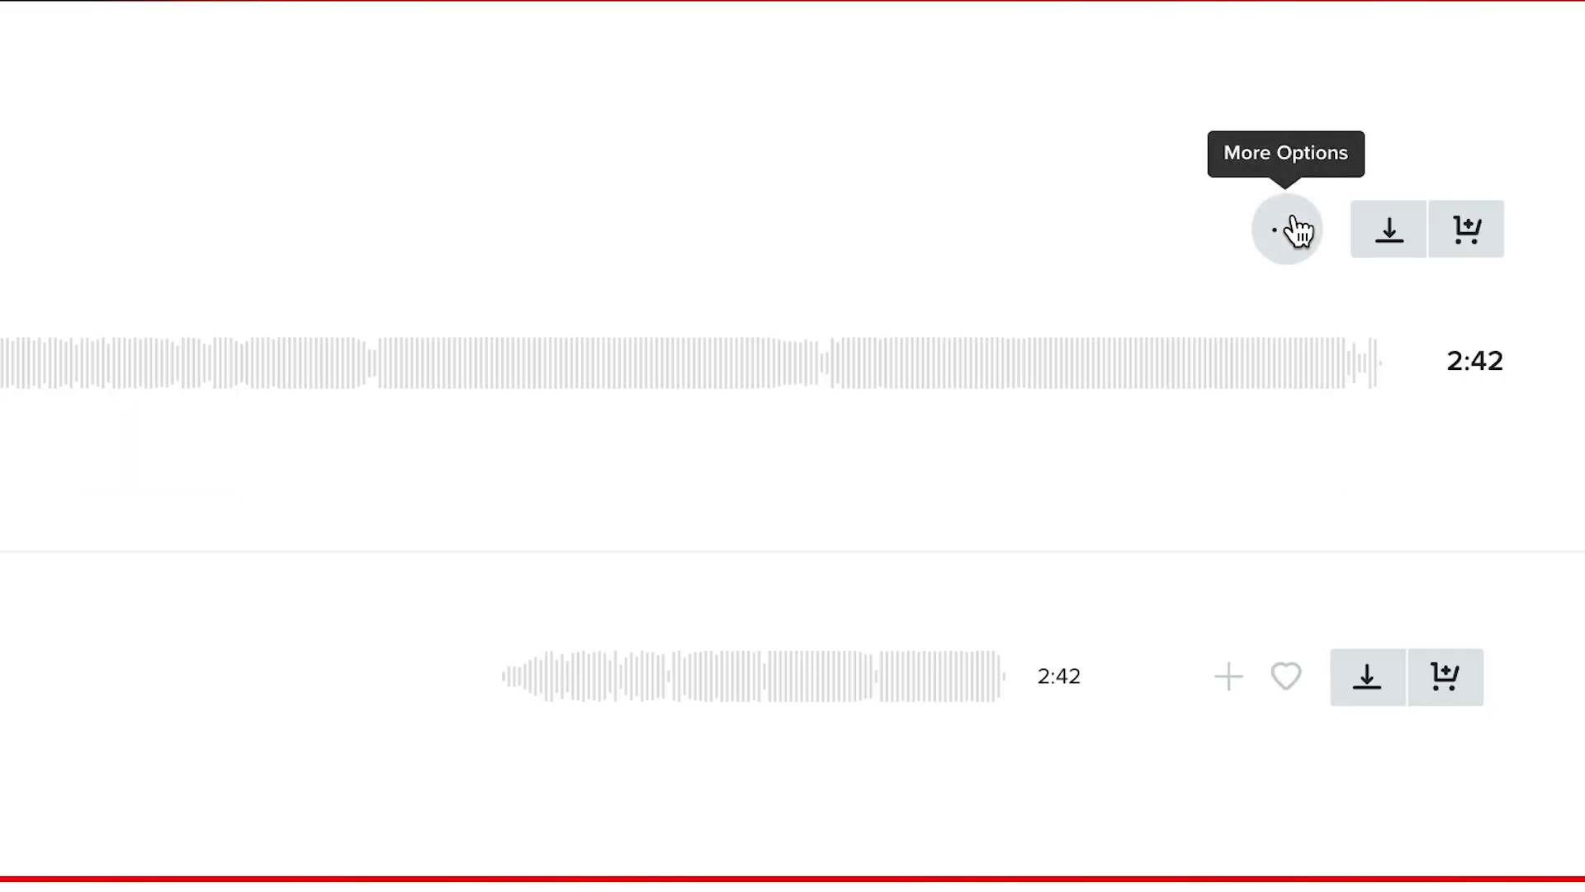
click(1296, 229)
click(1078, 545)
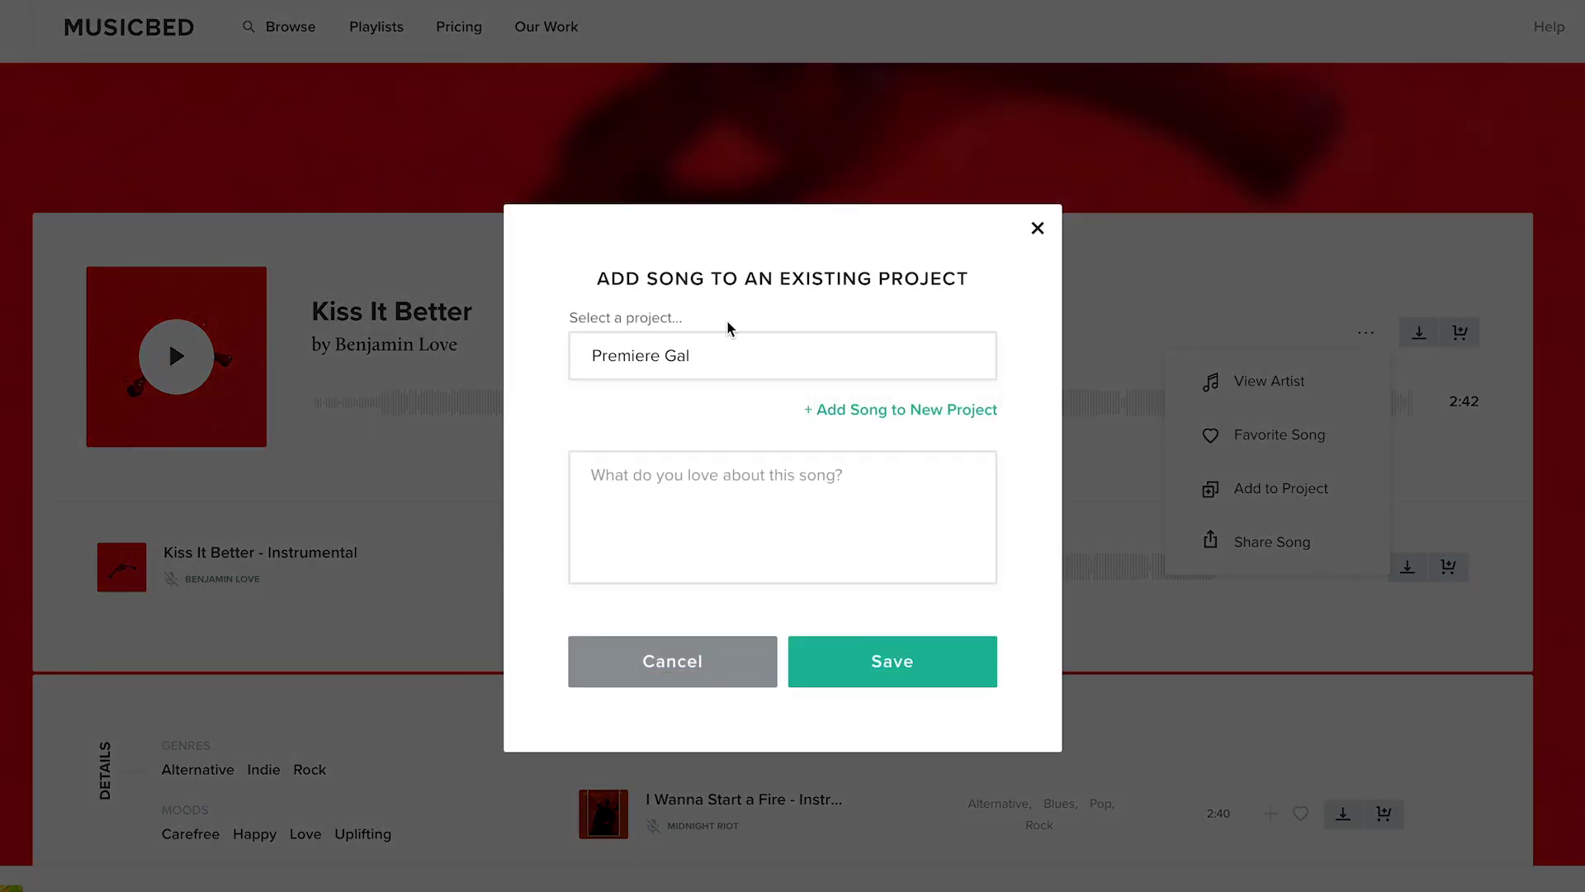
- Create a new Musicbed project named 'VHS Effect' with the description '90s music'
click(727, 355)
click(818, 410)
click(705, 270)
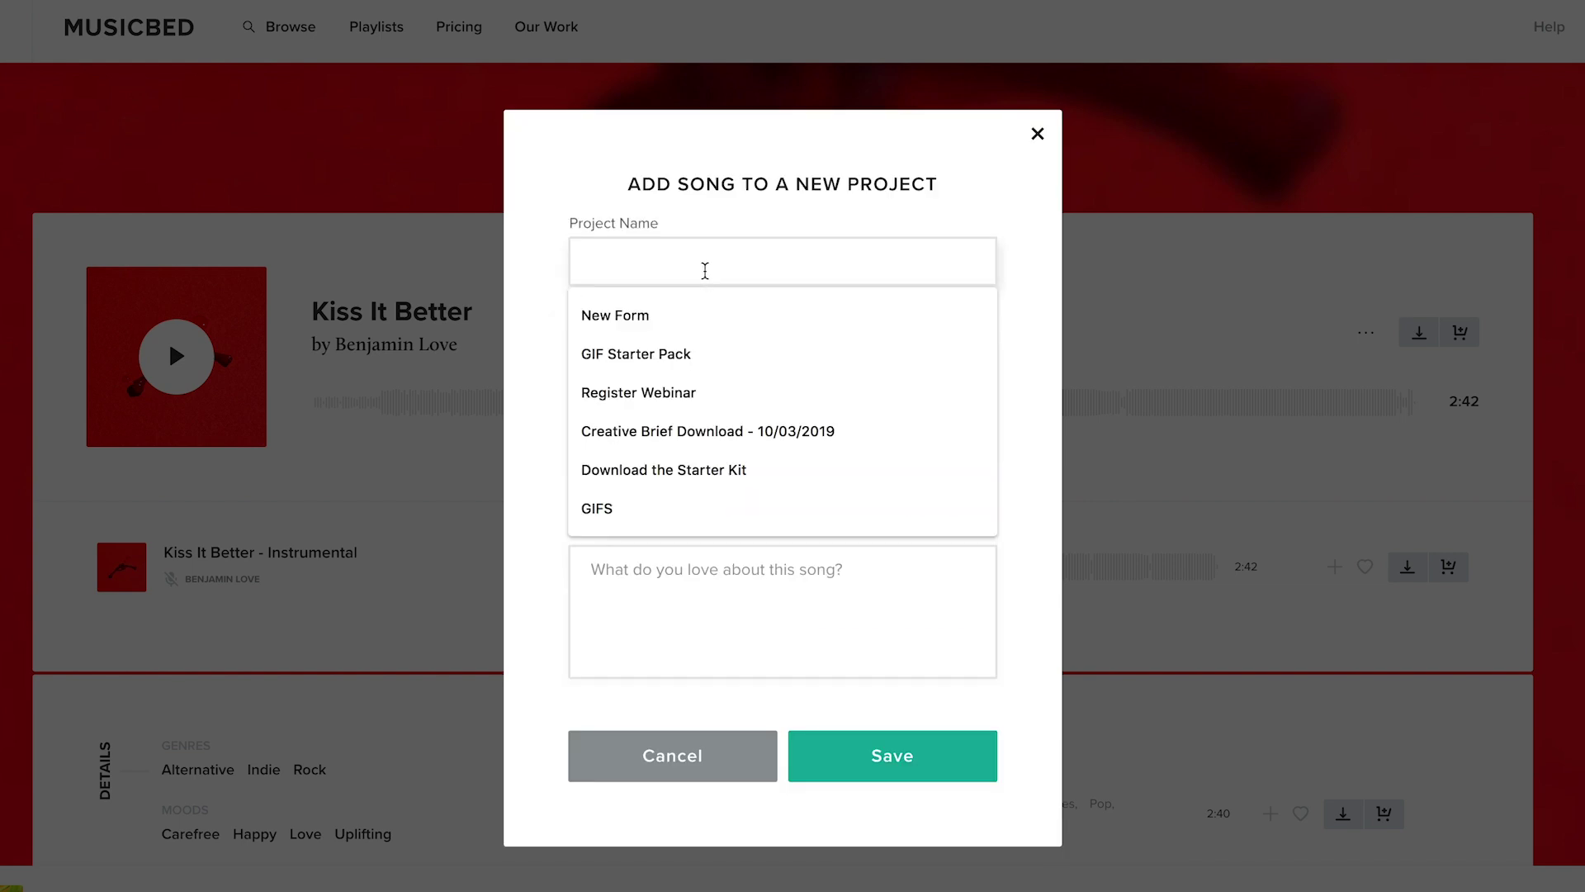
text(VHS Effec)
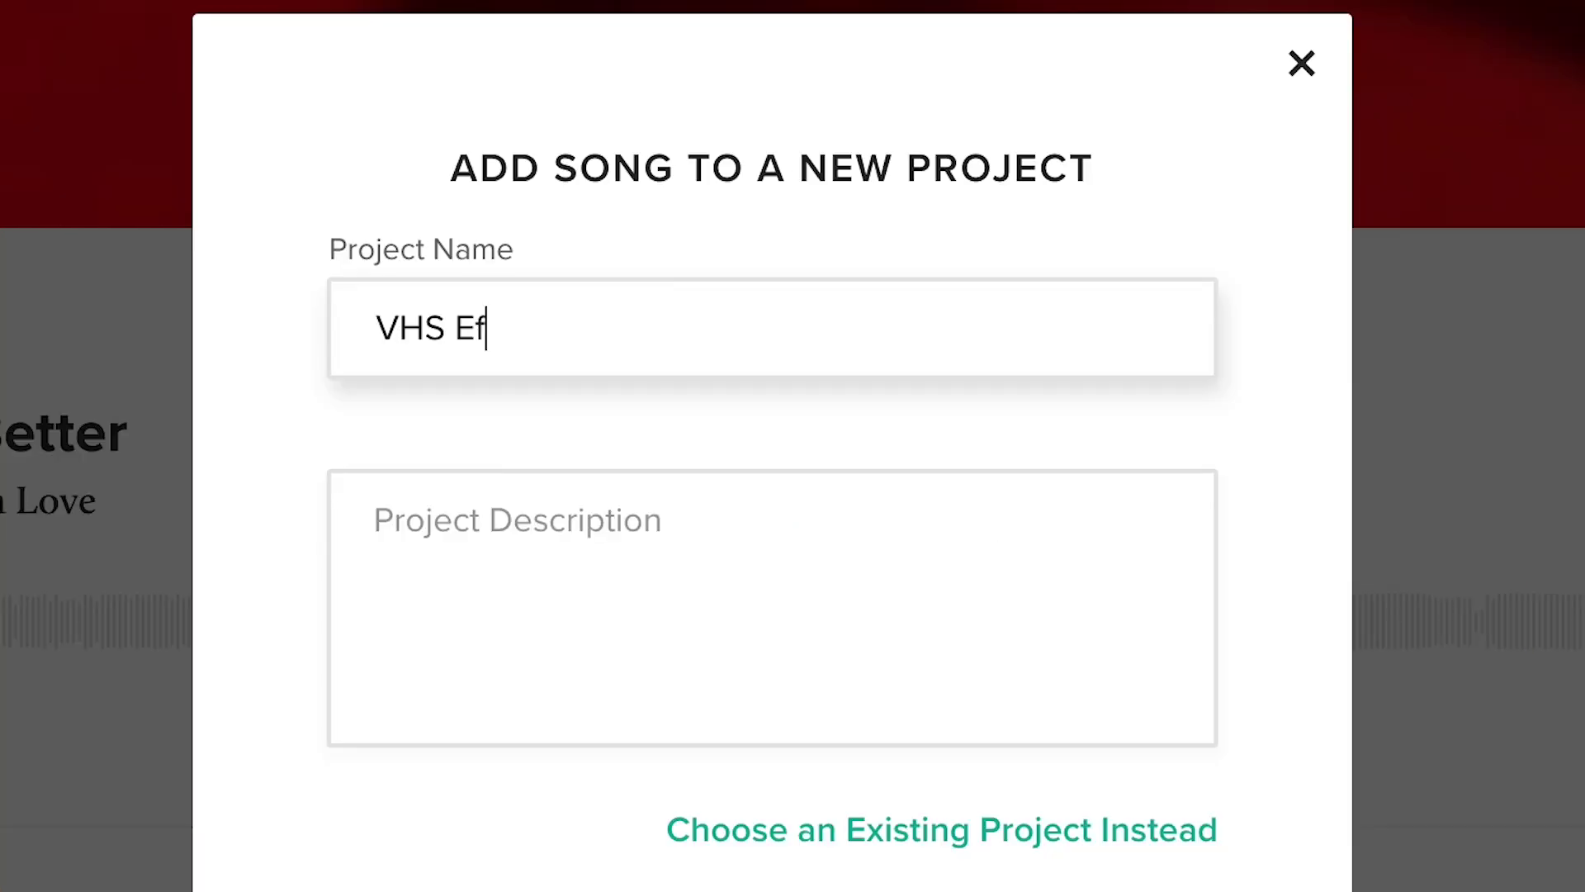
text(t)
click(636, 566)
text(90s music)
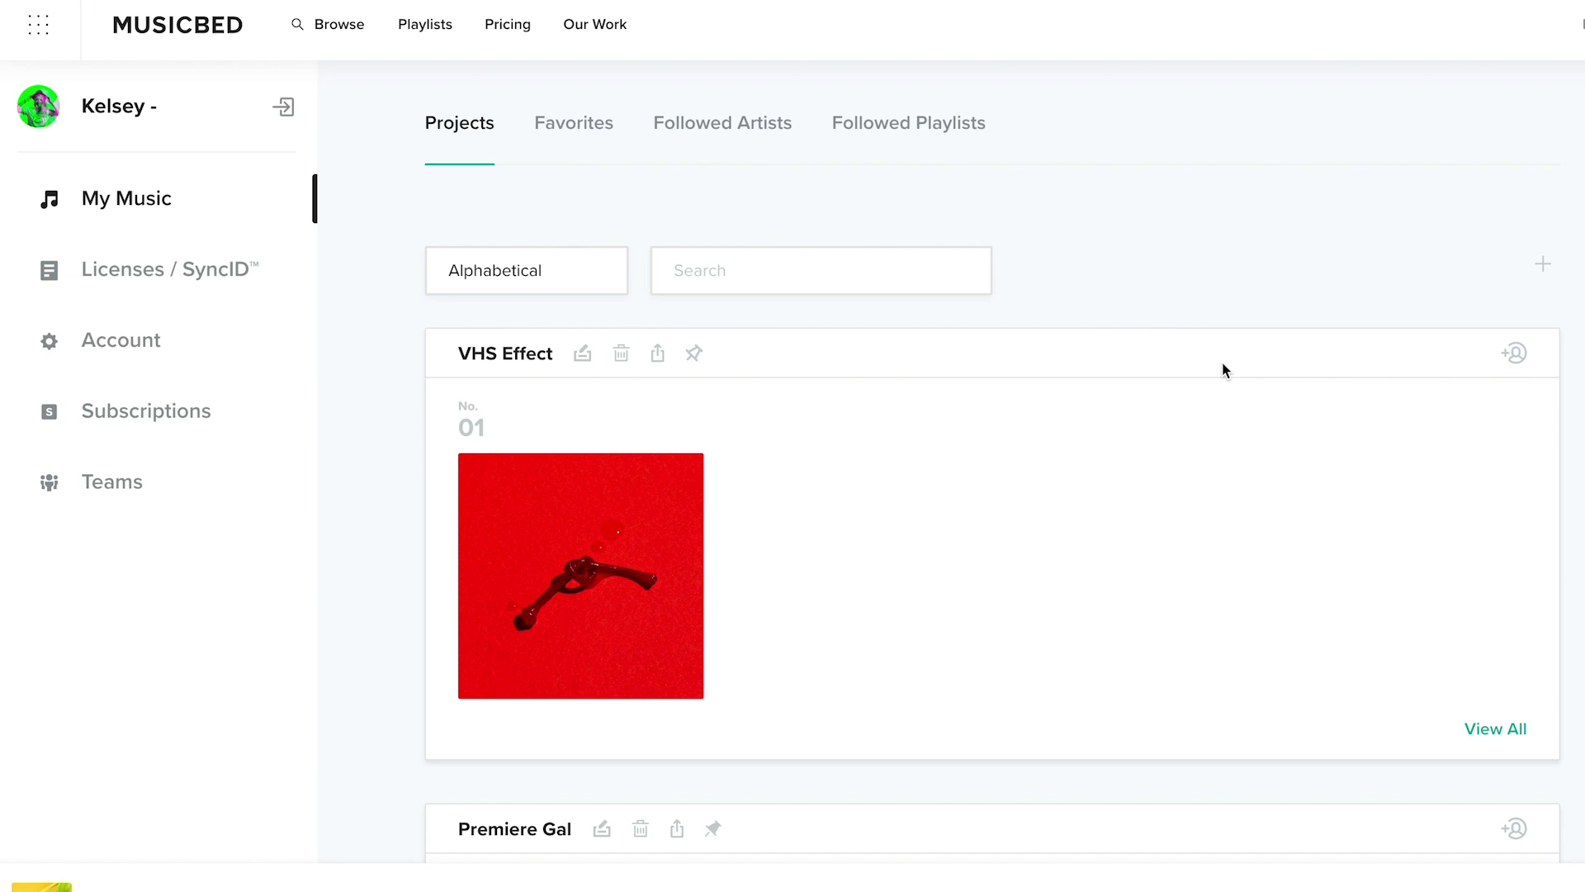
- Start adding a collaborator to the project and enter their e-mail address
click(1514, 353)
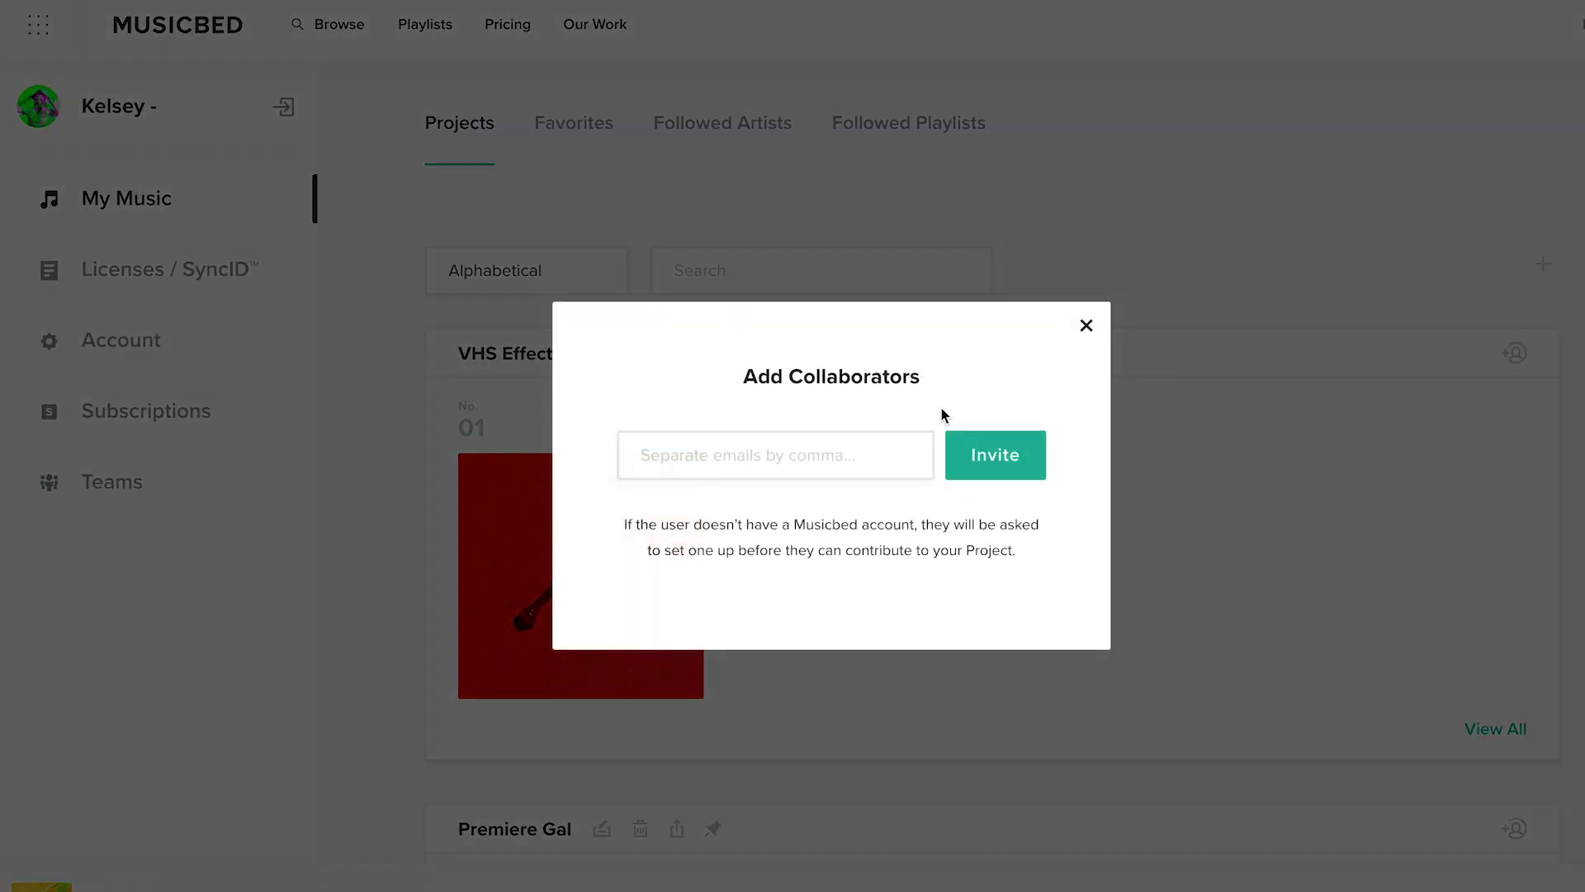
click(720, 444)
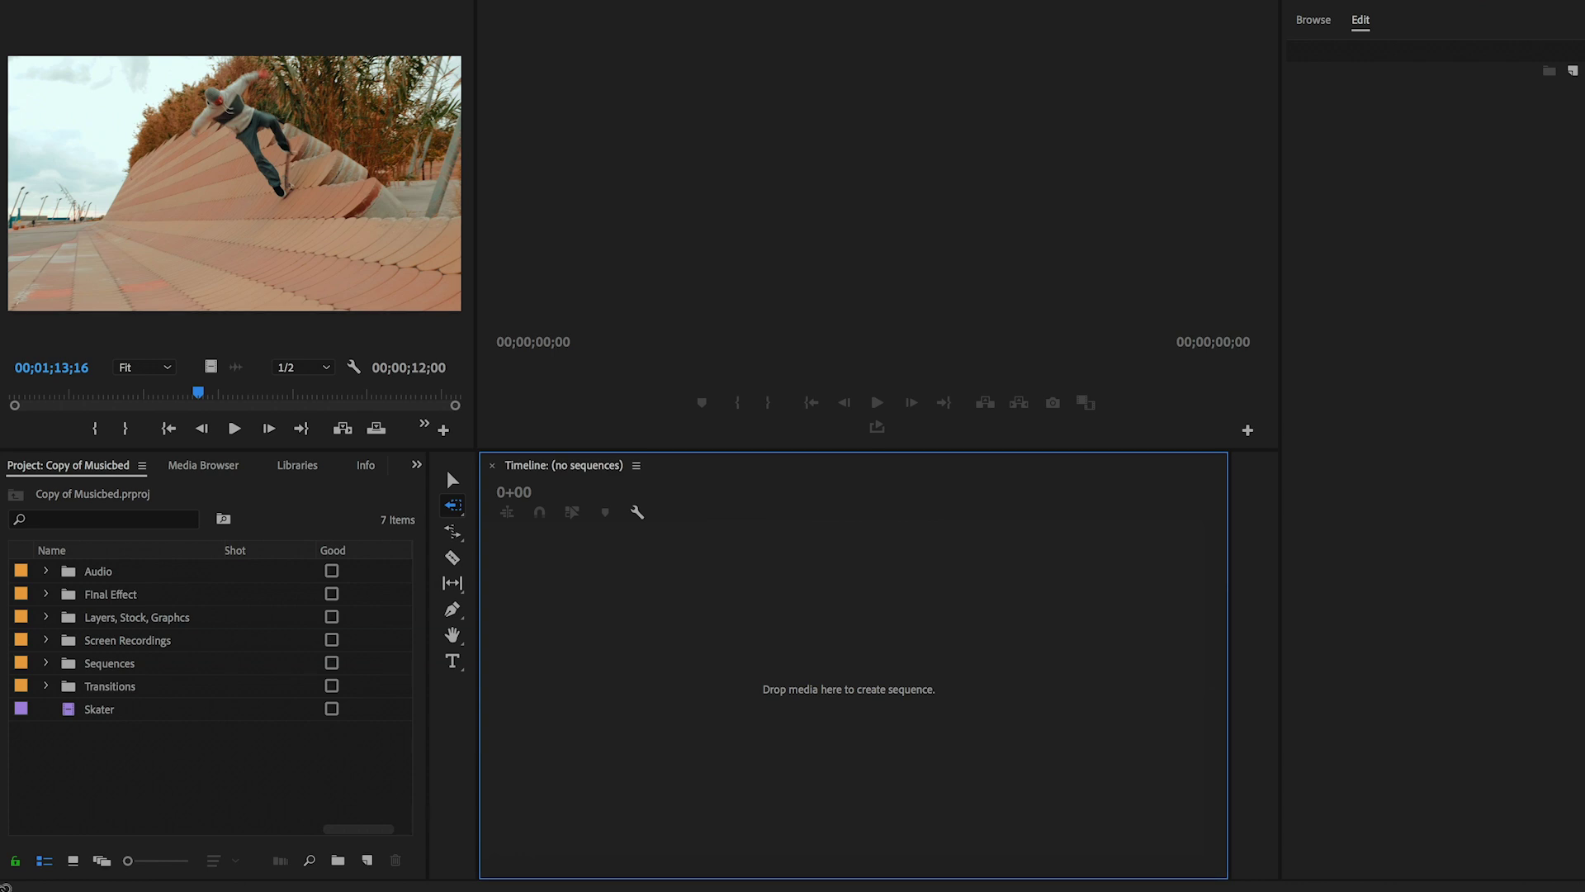
- Create a new sequence from the DV - NTSC Standard 48kHz 4:3 interlaced preset
click(367, 860)
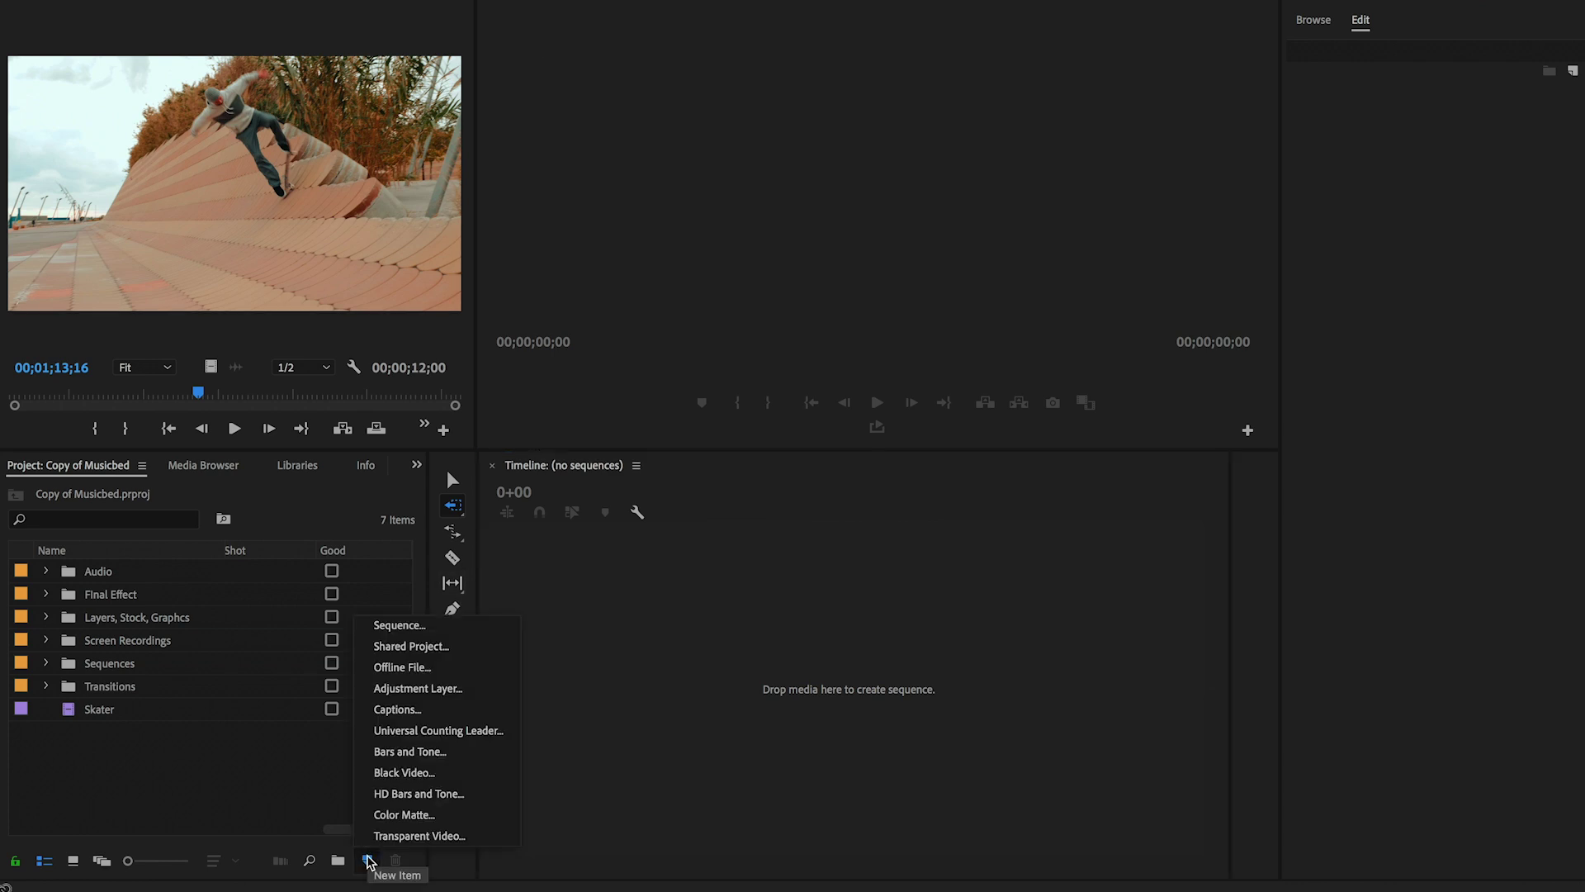
click(403, 627)
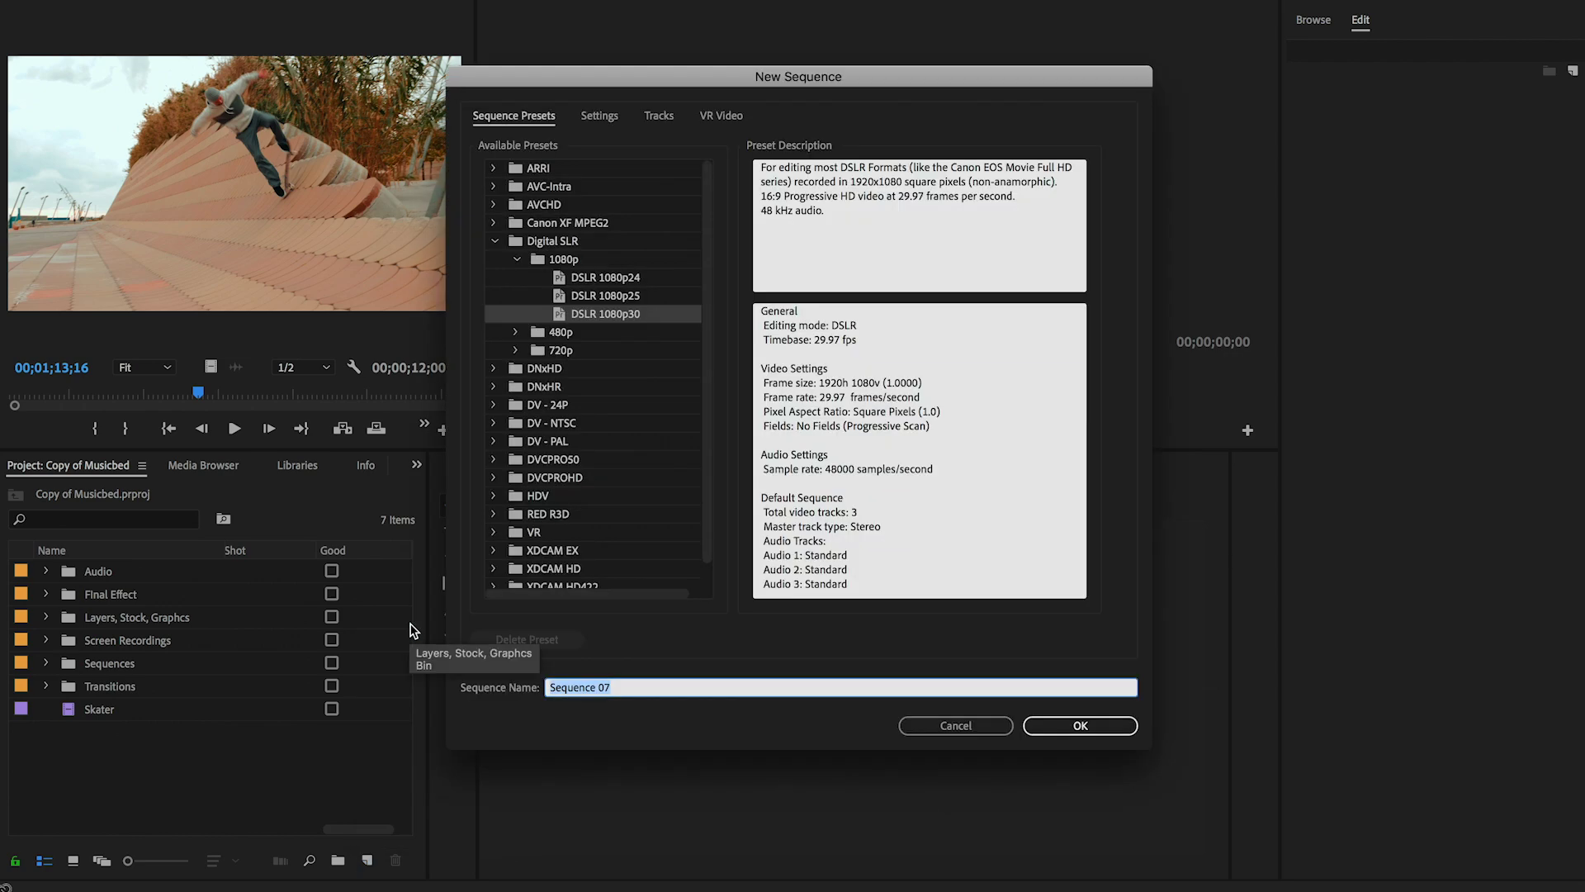
click(495, 241)
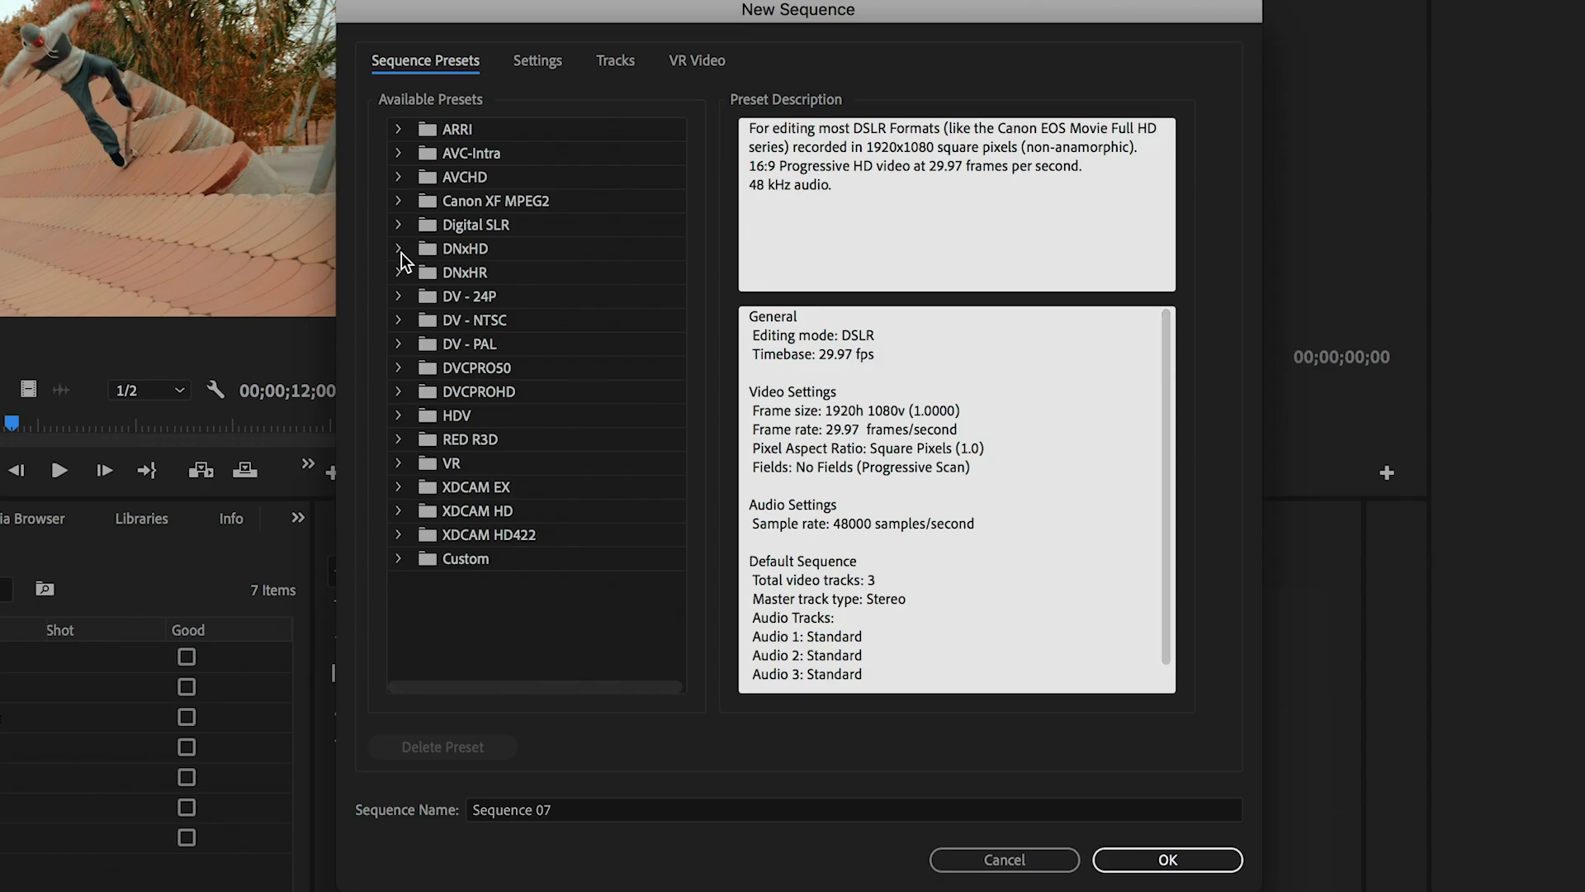
click(399, 321)
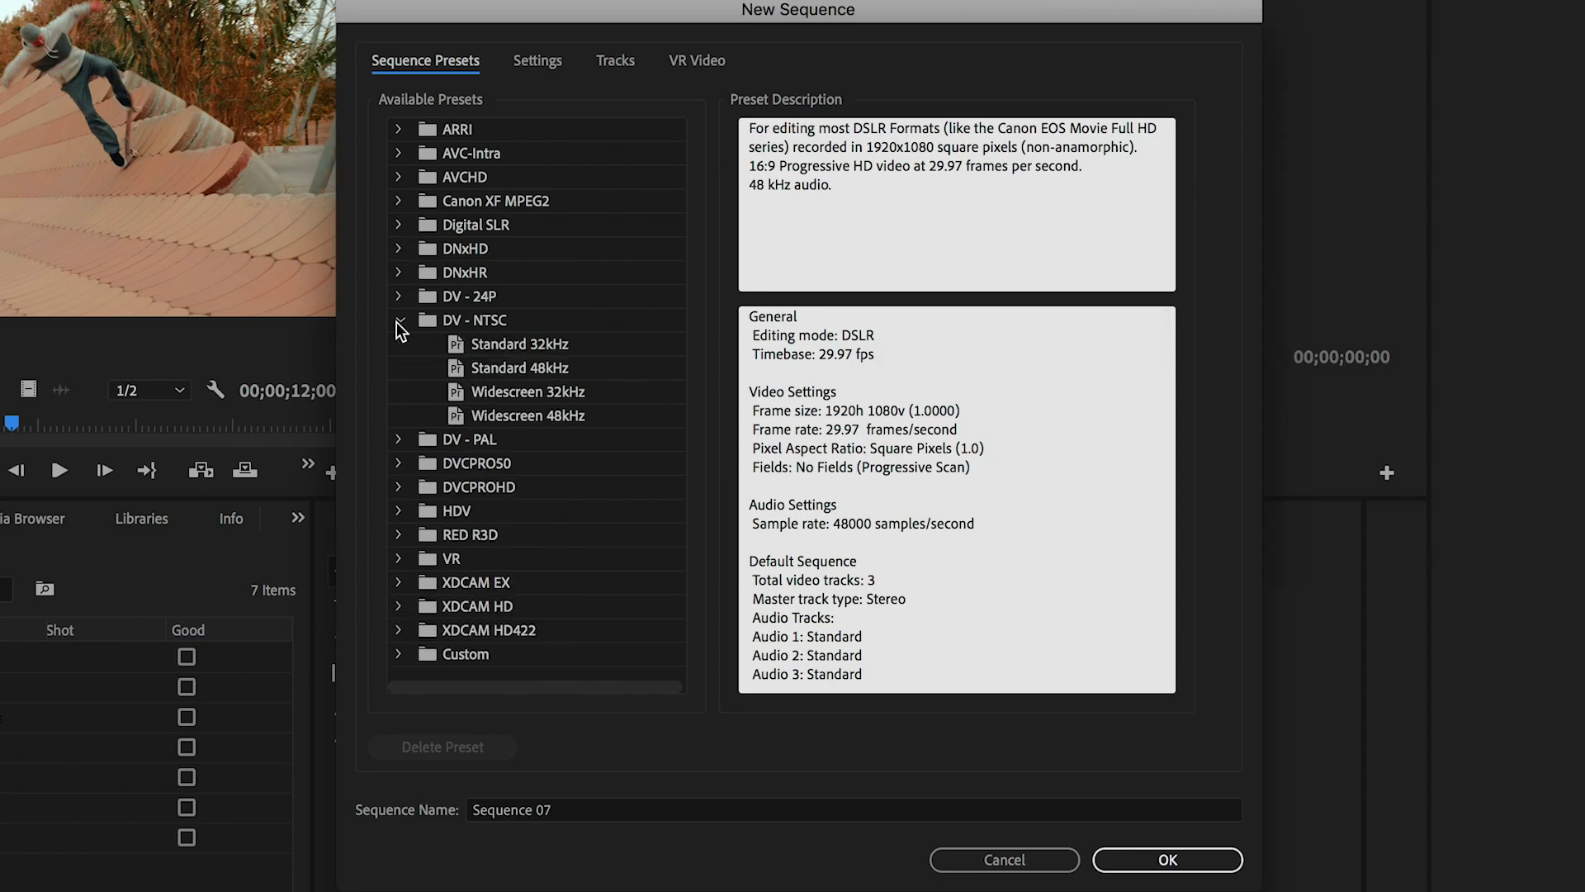
click(458, 367)
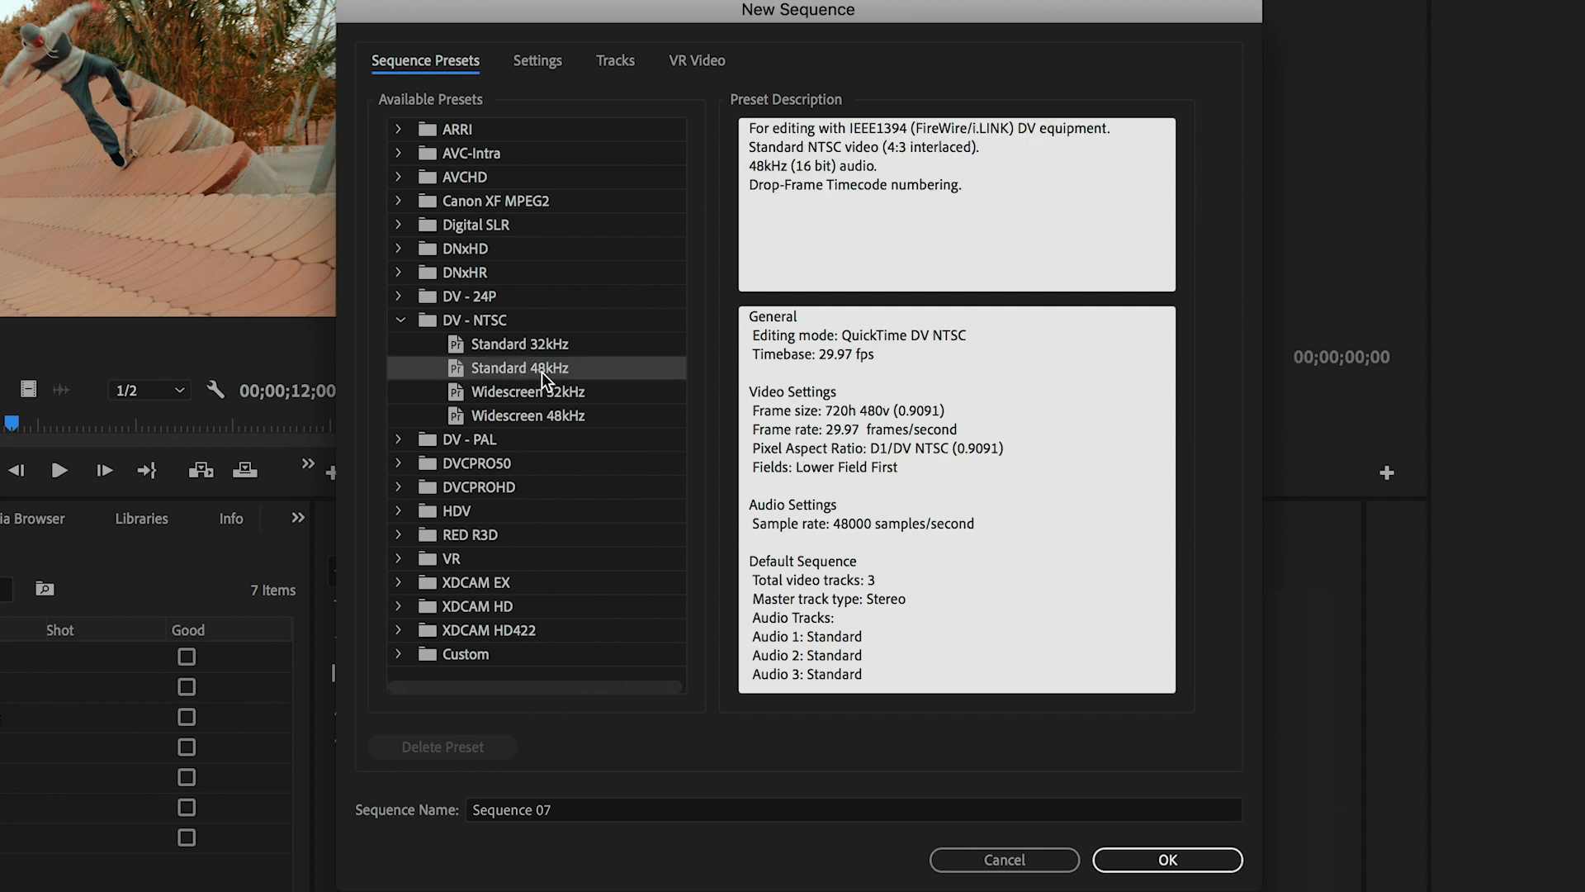
drag(890, 149, 956, 152)
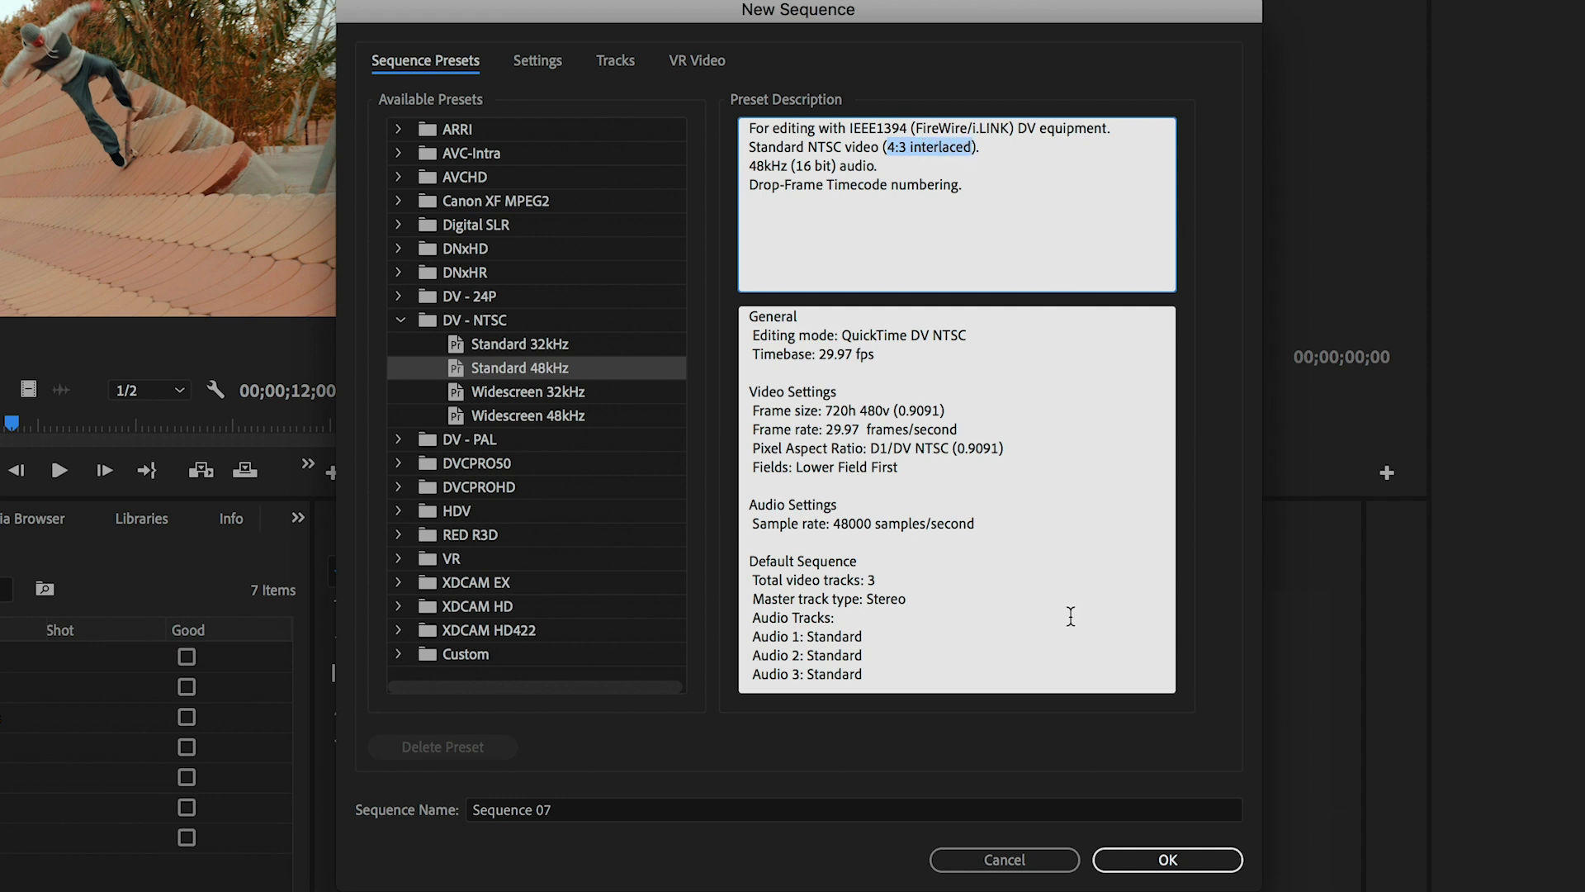
click(1164, 859)
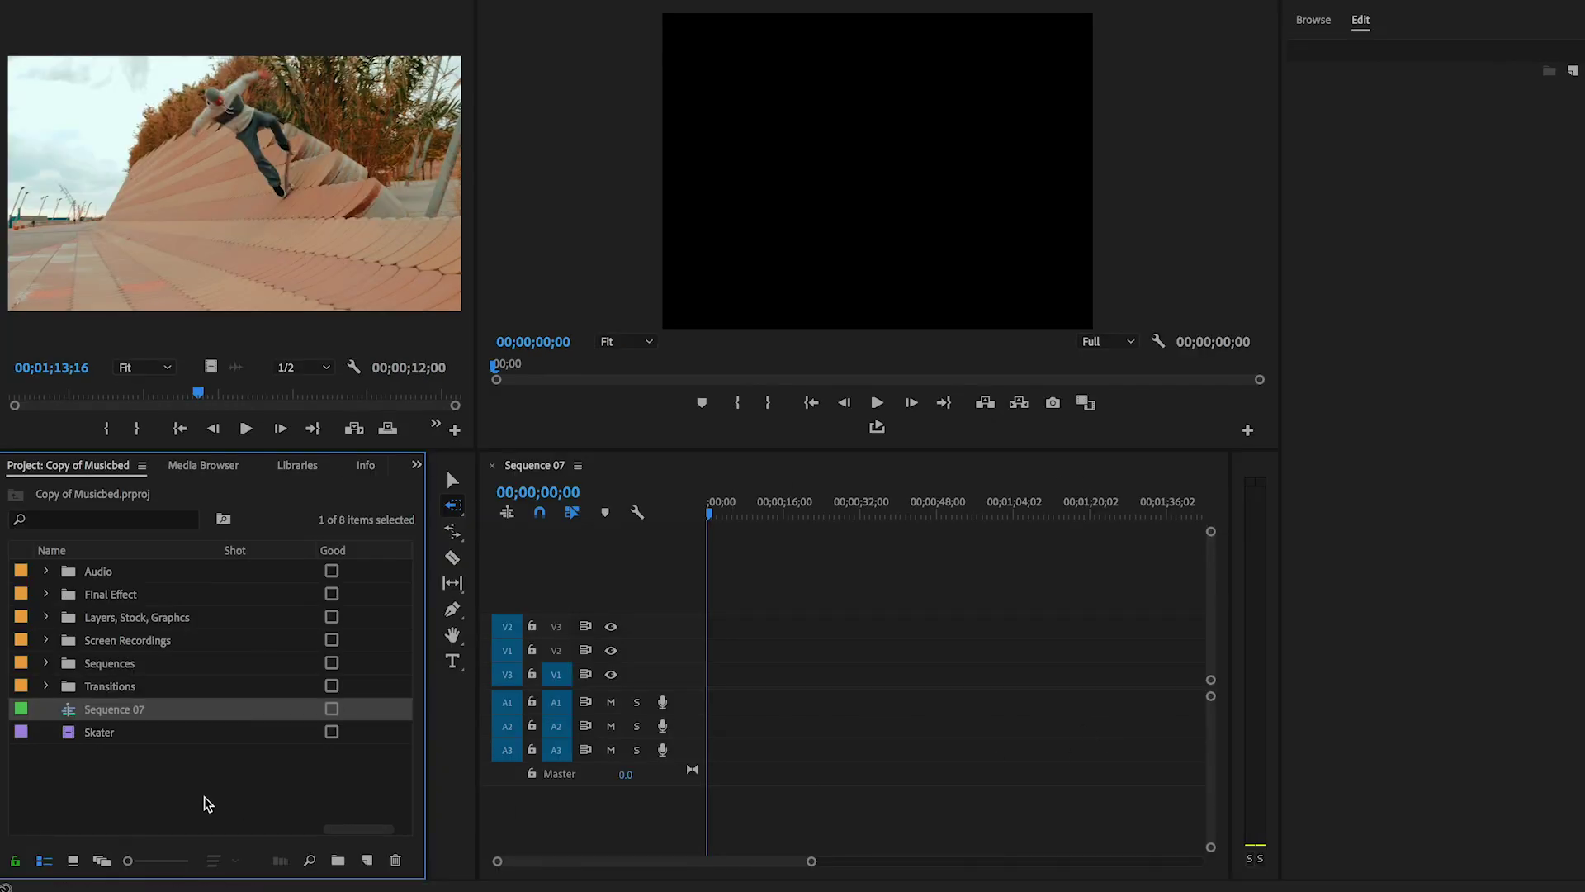
- Place the Skater clip on V1, keeping the sequence's existing settings
drag(172, 242, 726, 672)
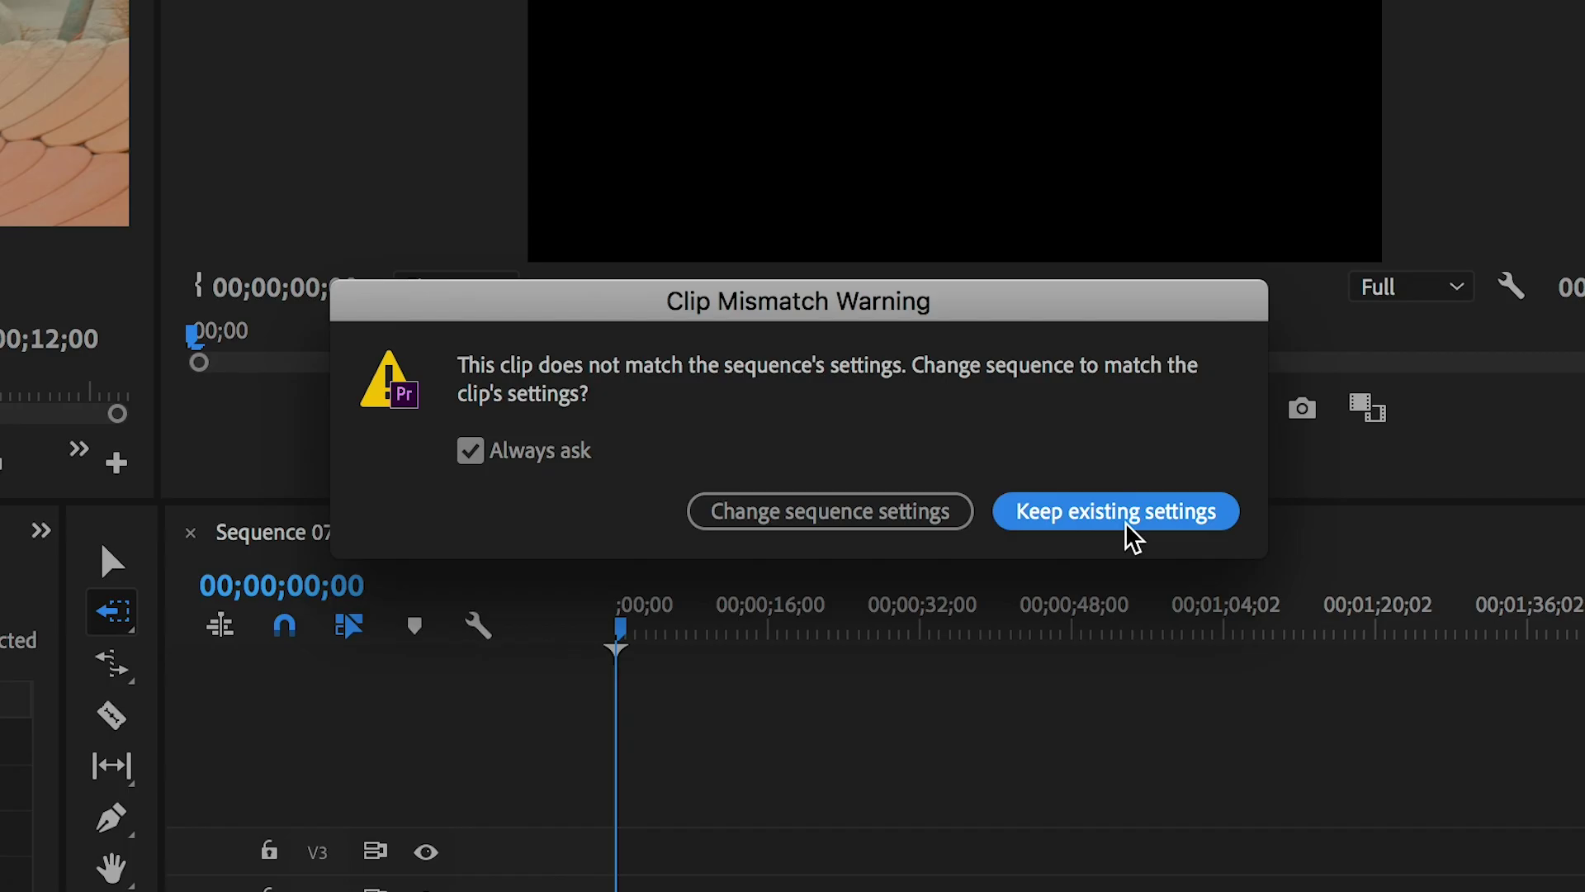
click(1133, 512)
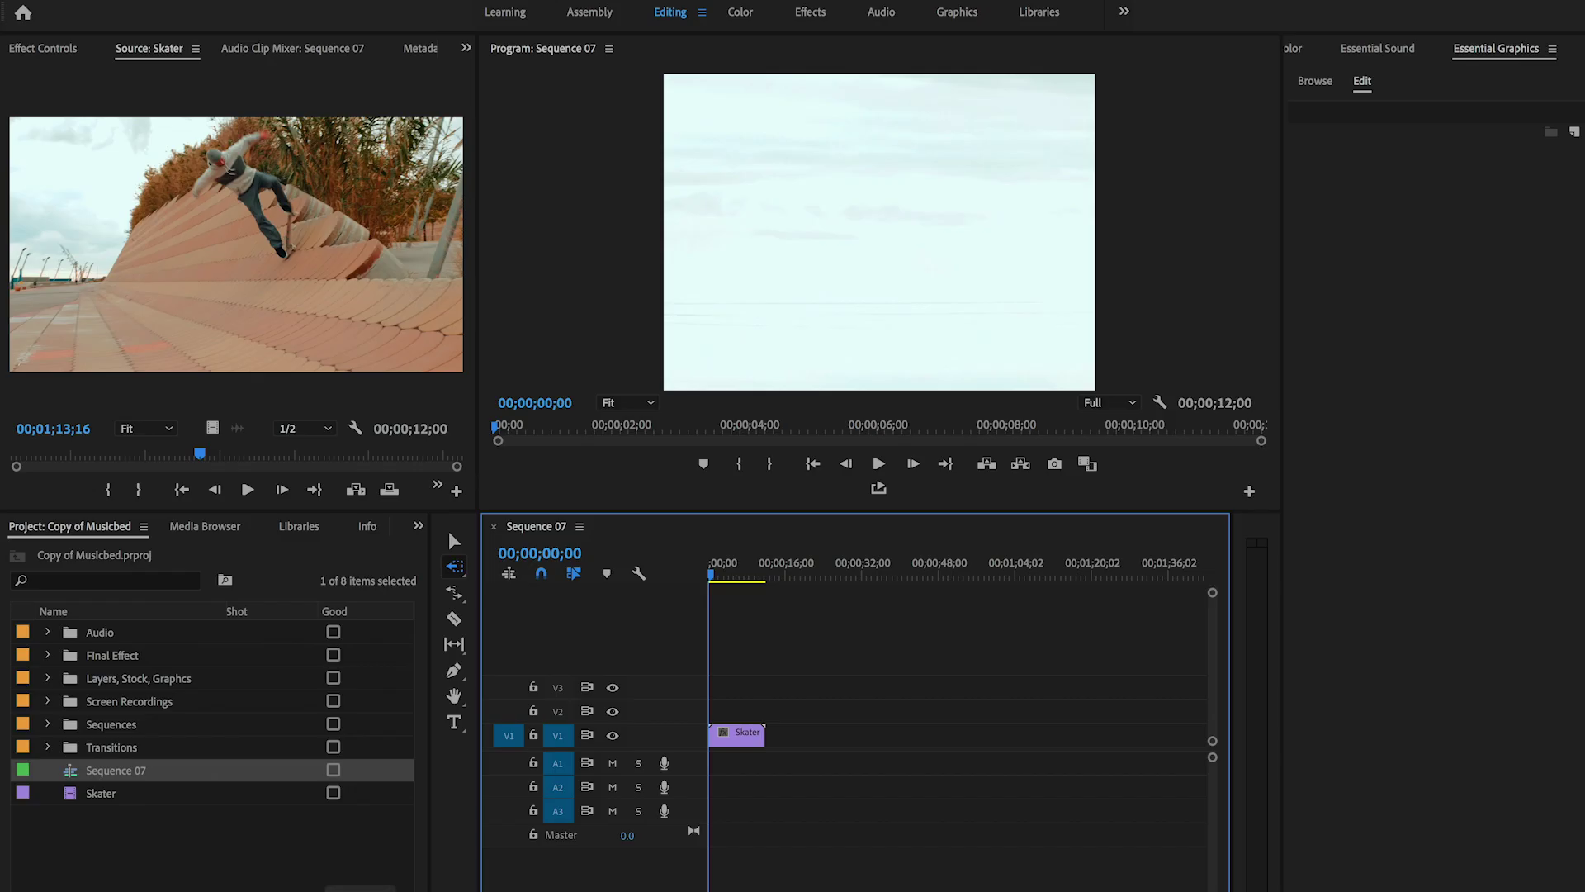
key(=)
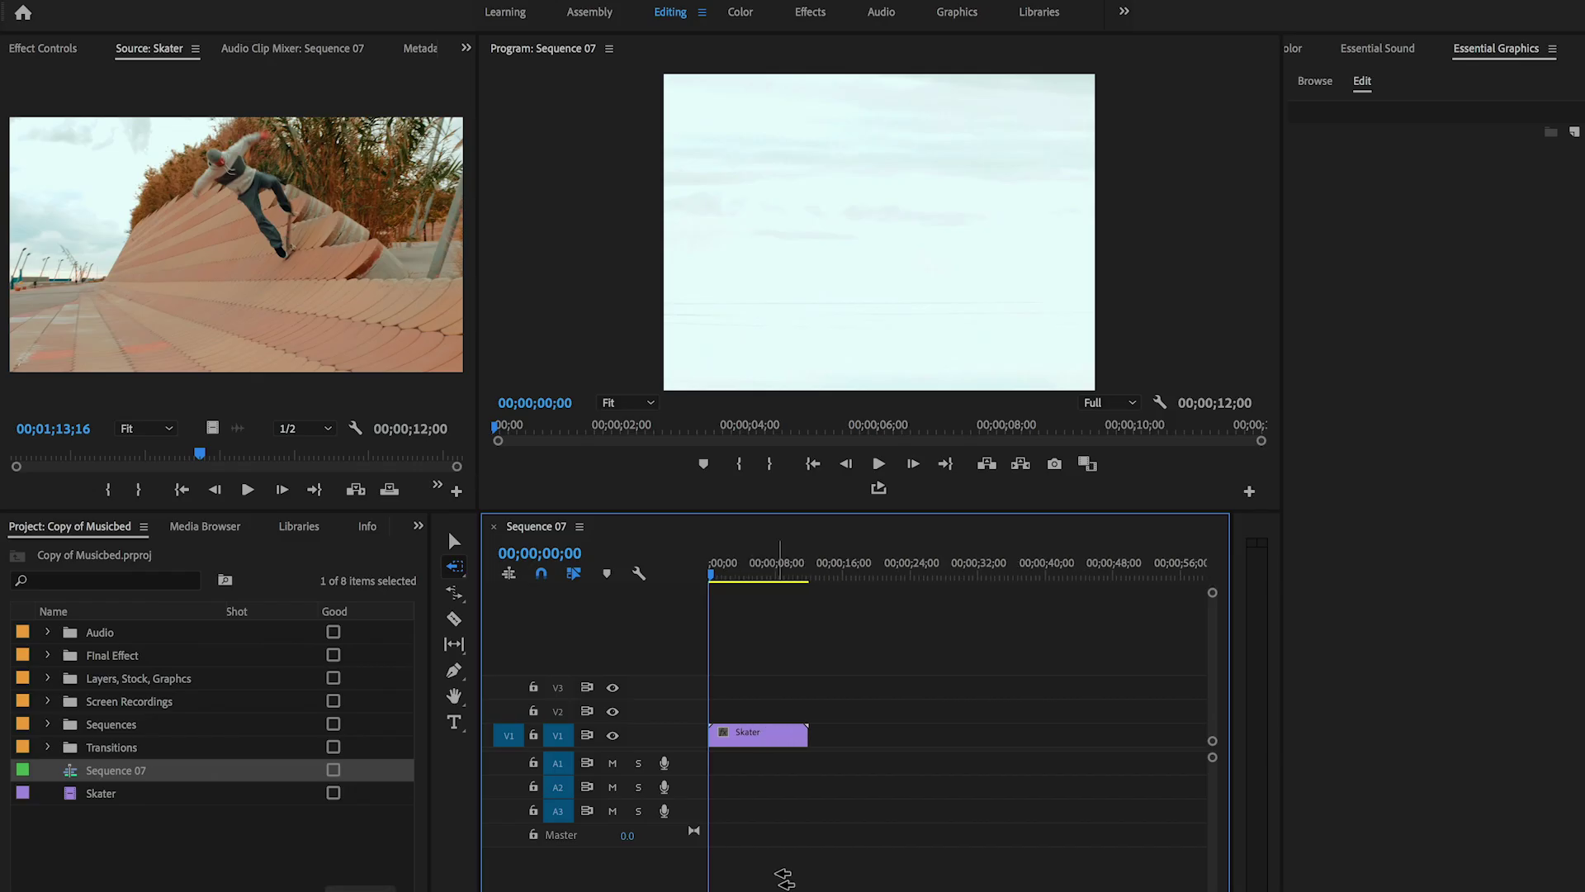
click(743, 569)
- Scale the Skater clip to 27 and set its blend mode to Linear Dodge (Add)
click(54, 52)
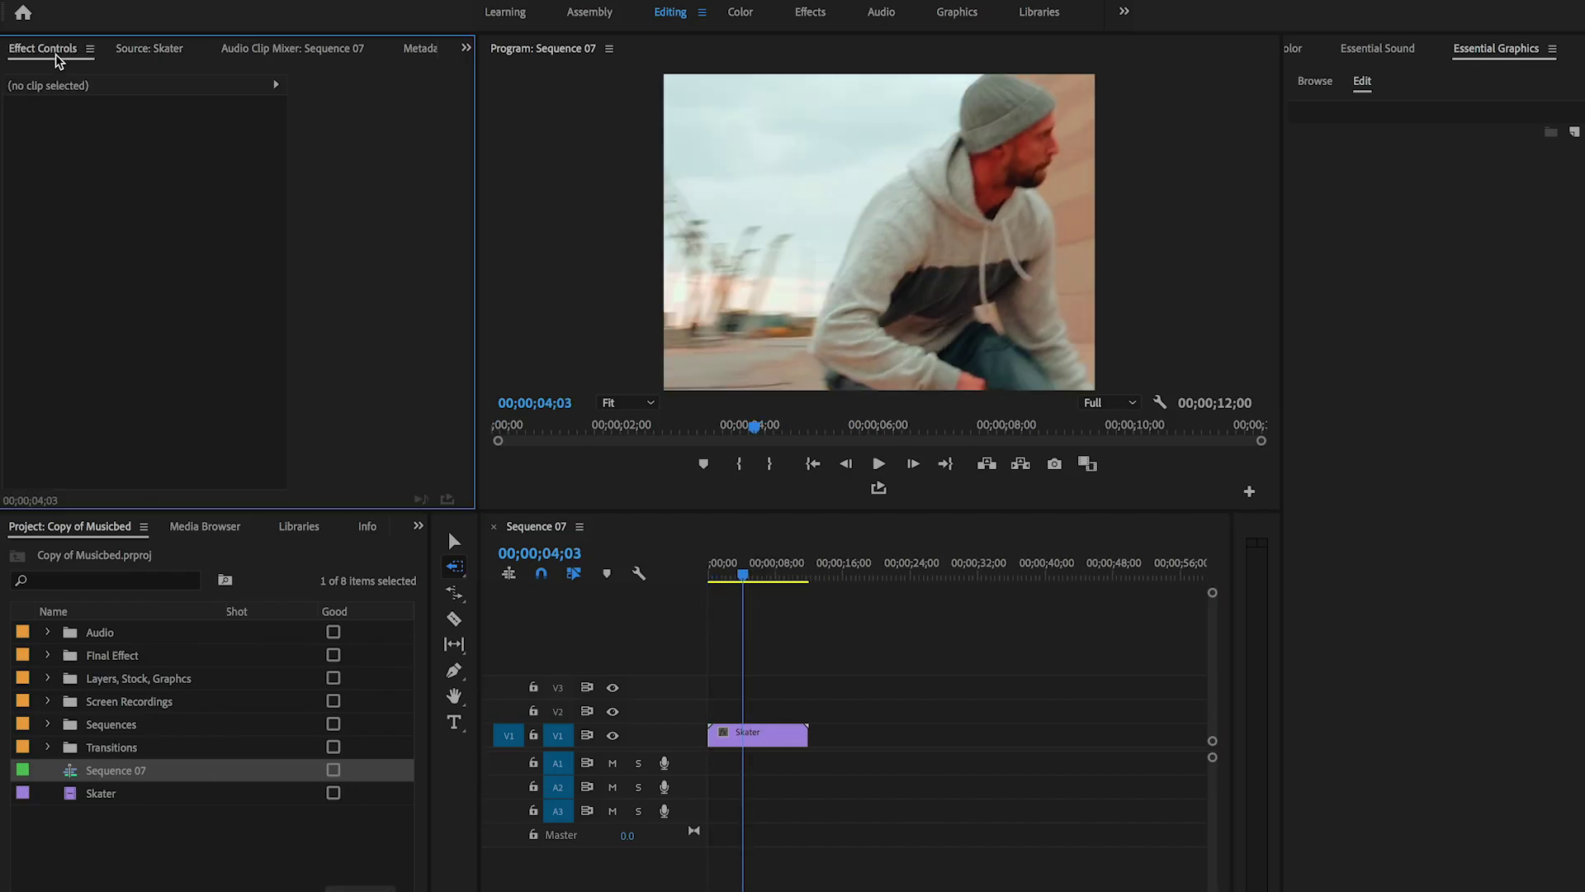
click(780, 737)
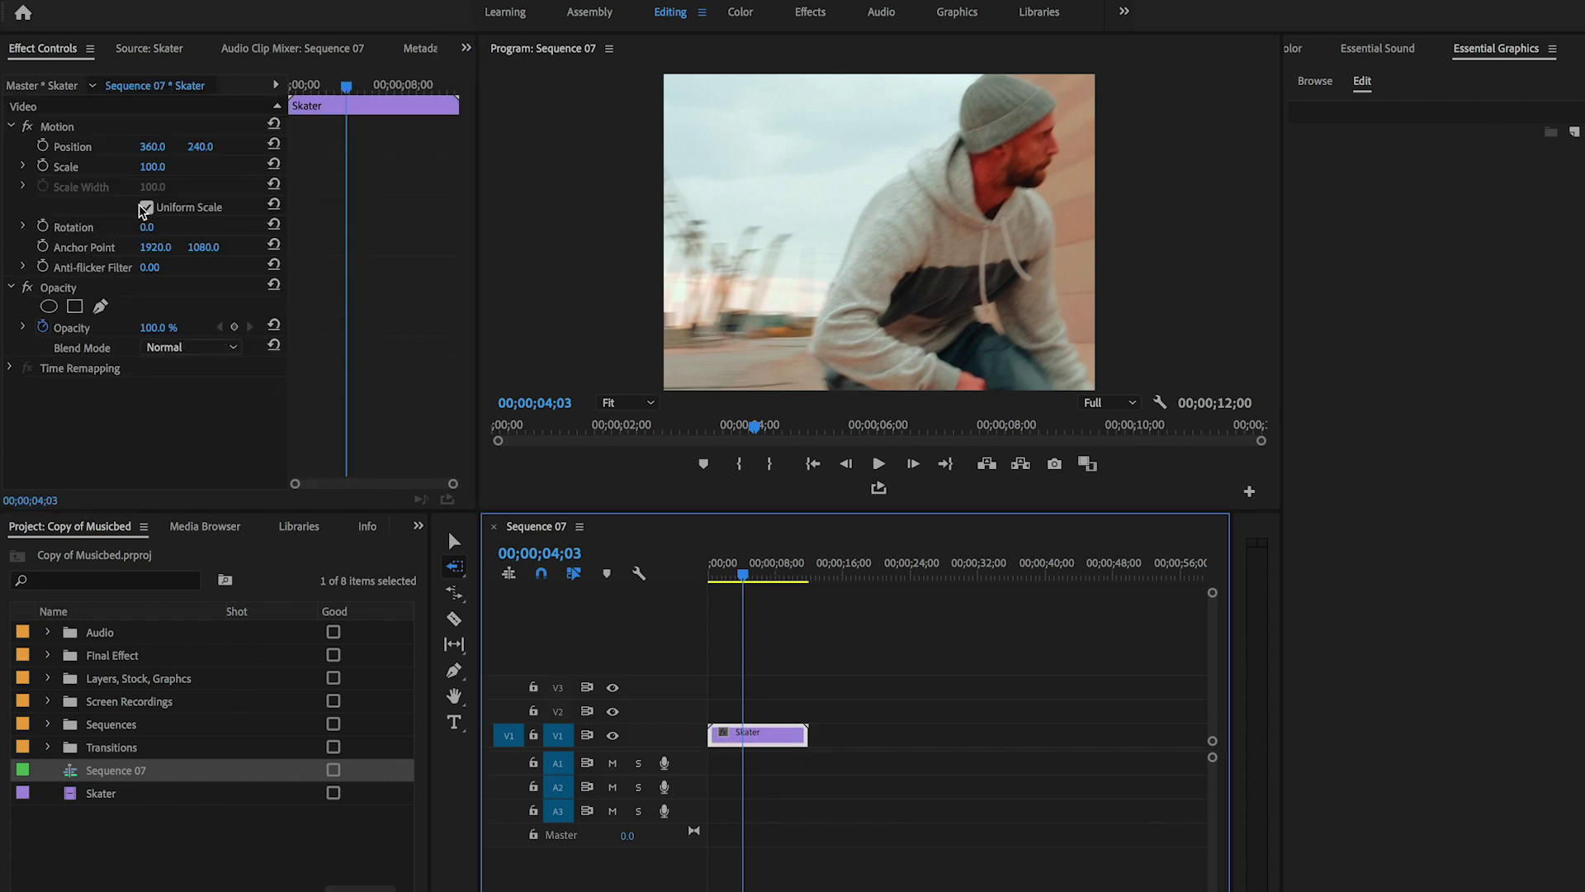
drag(152, 166, 91, 166)
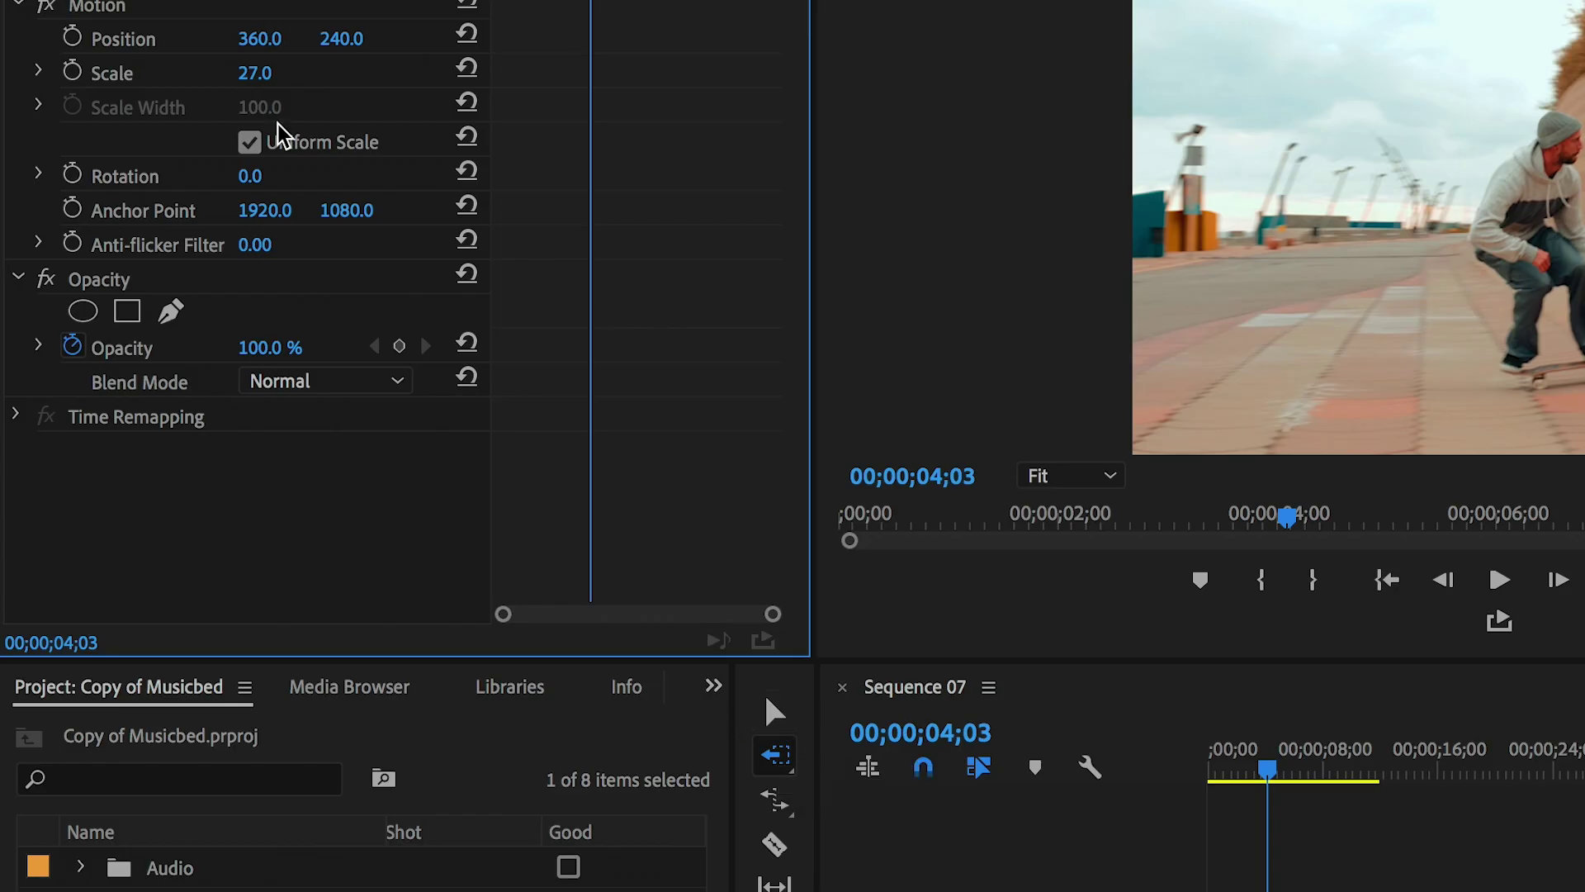
click(400, 388)
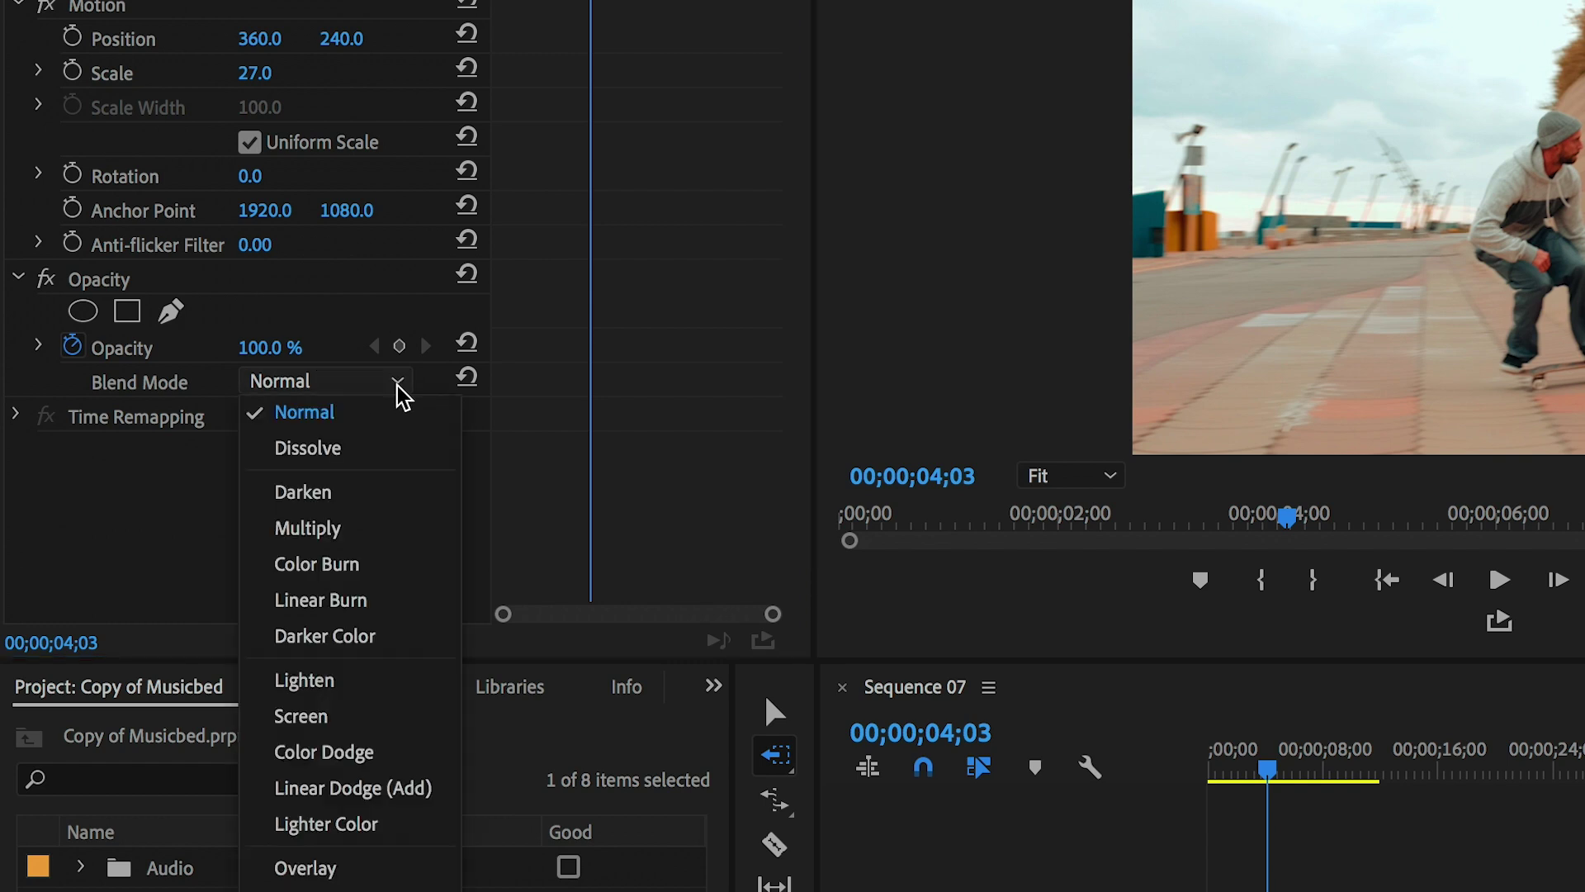
click(418, 797)
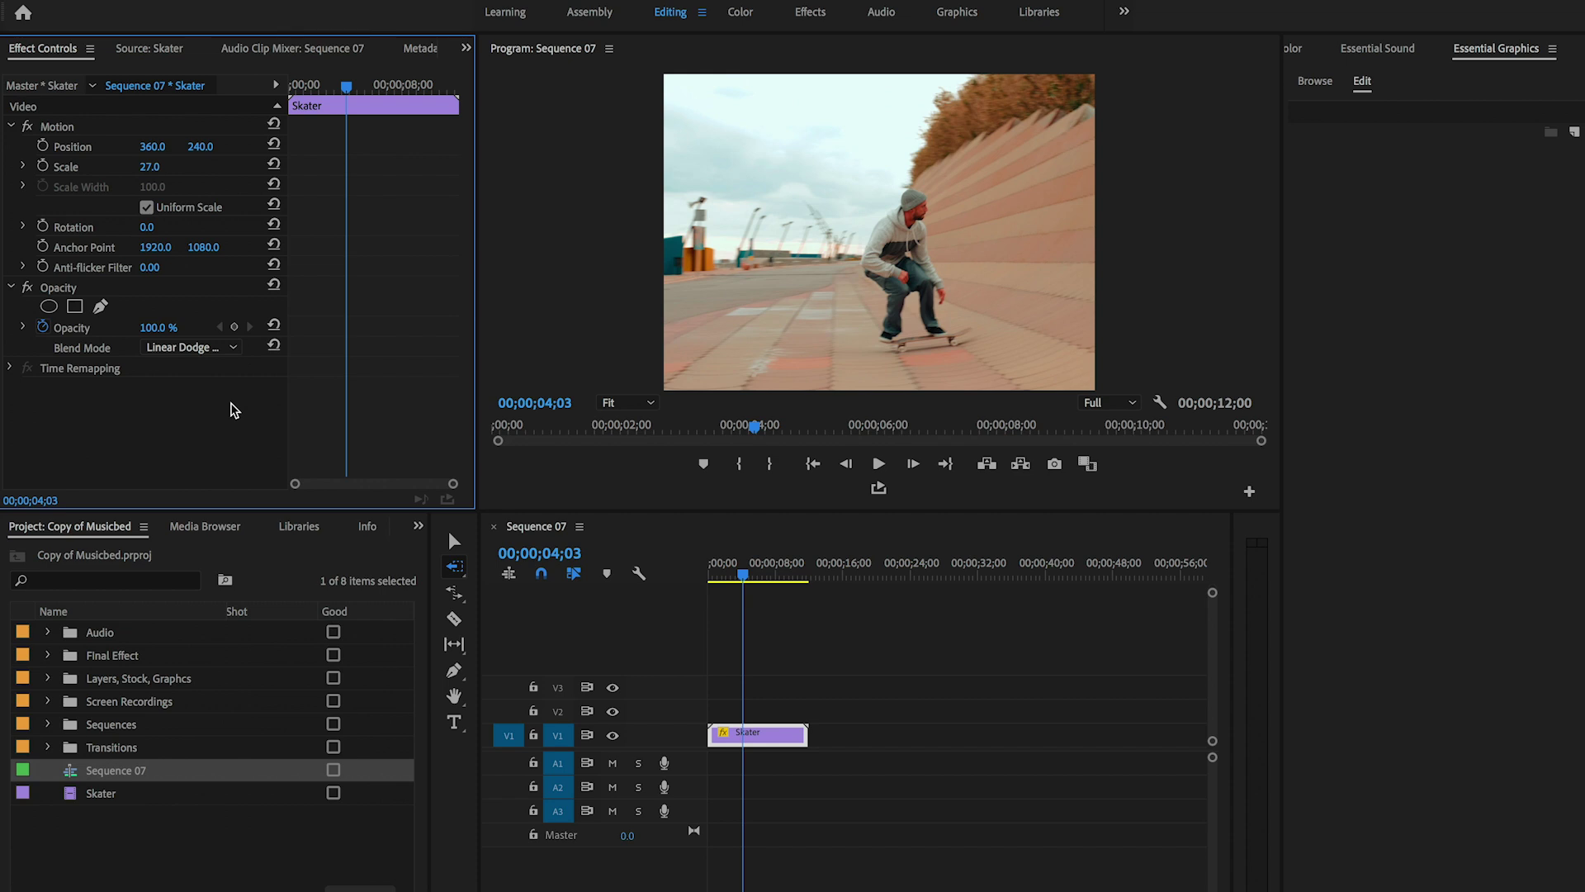
- Apply the Color Balance (RGB) effect to the Skater clip
click(453, 544)
click(419, 526)
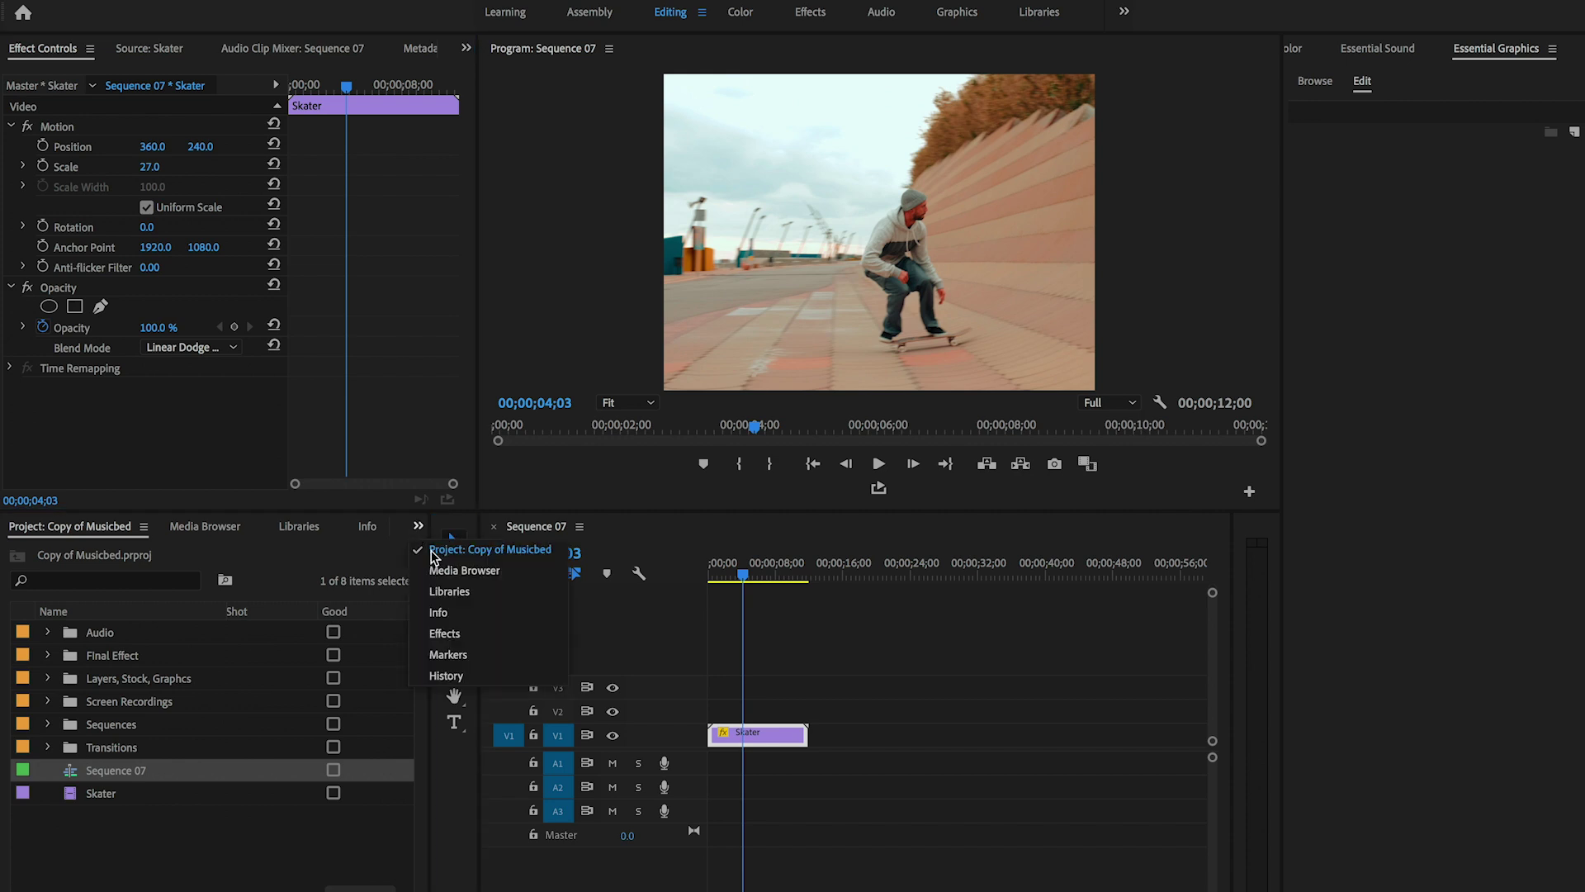
click(452, 632)
double_click(119, 552)
text(colo)
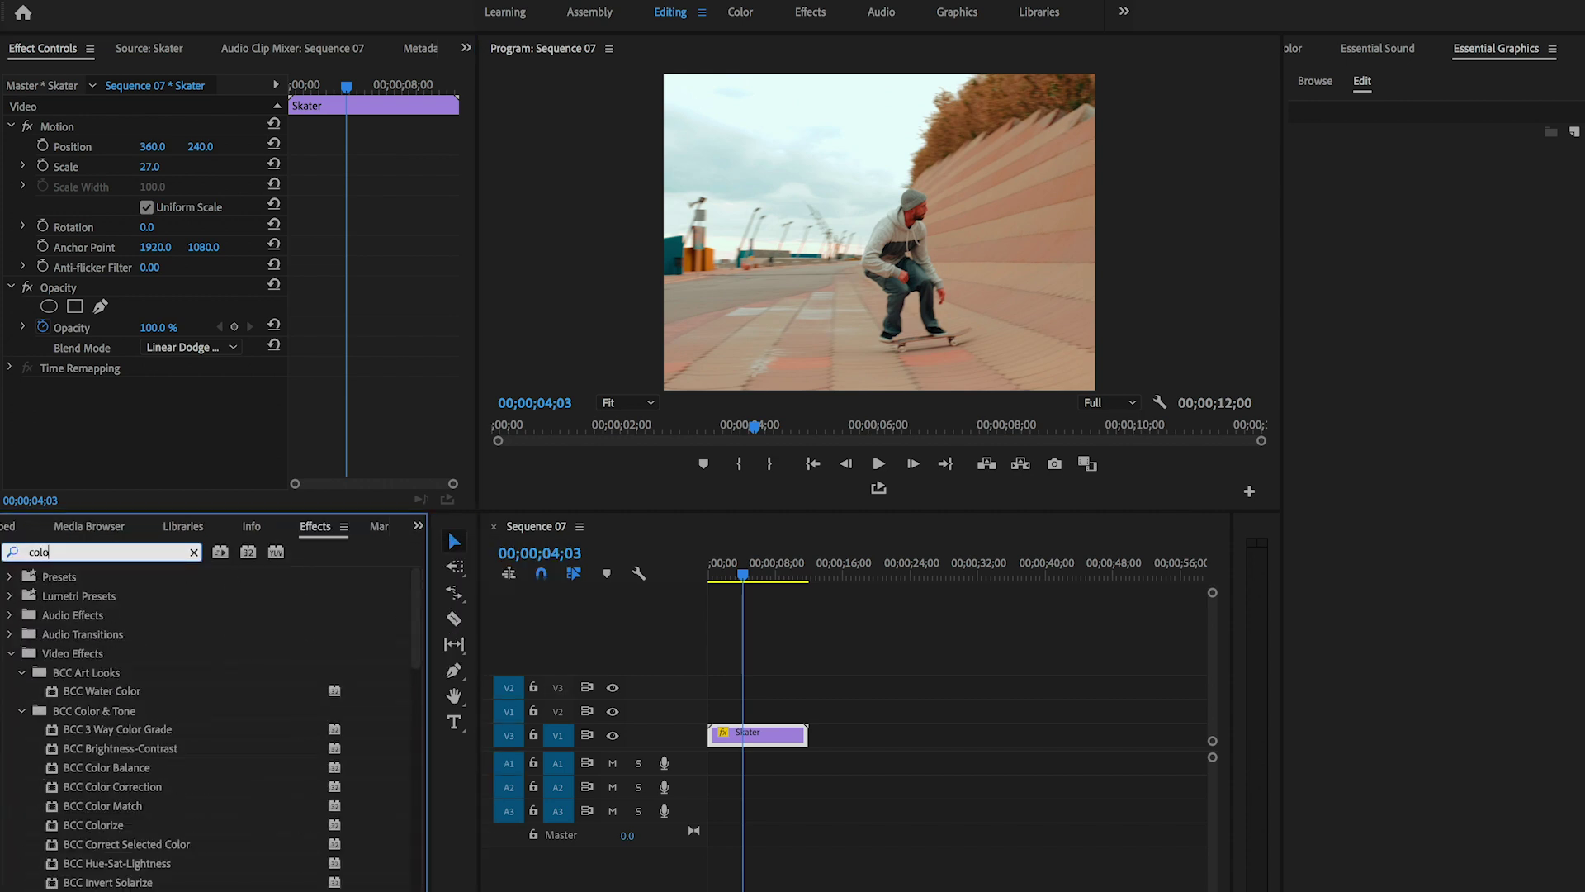
text(r balance)
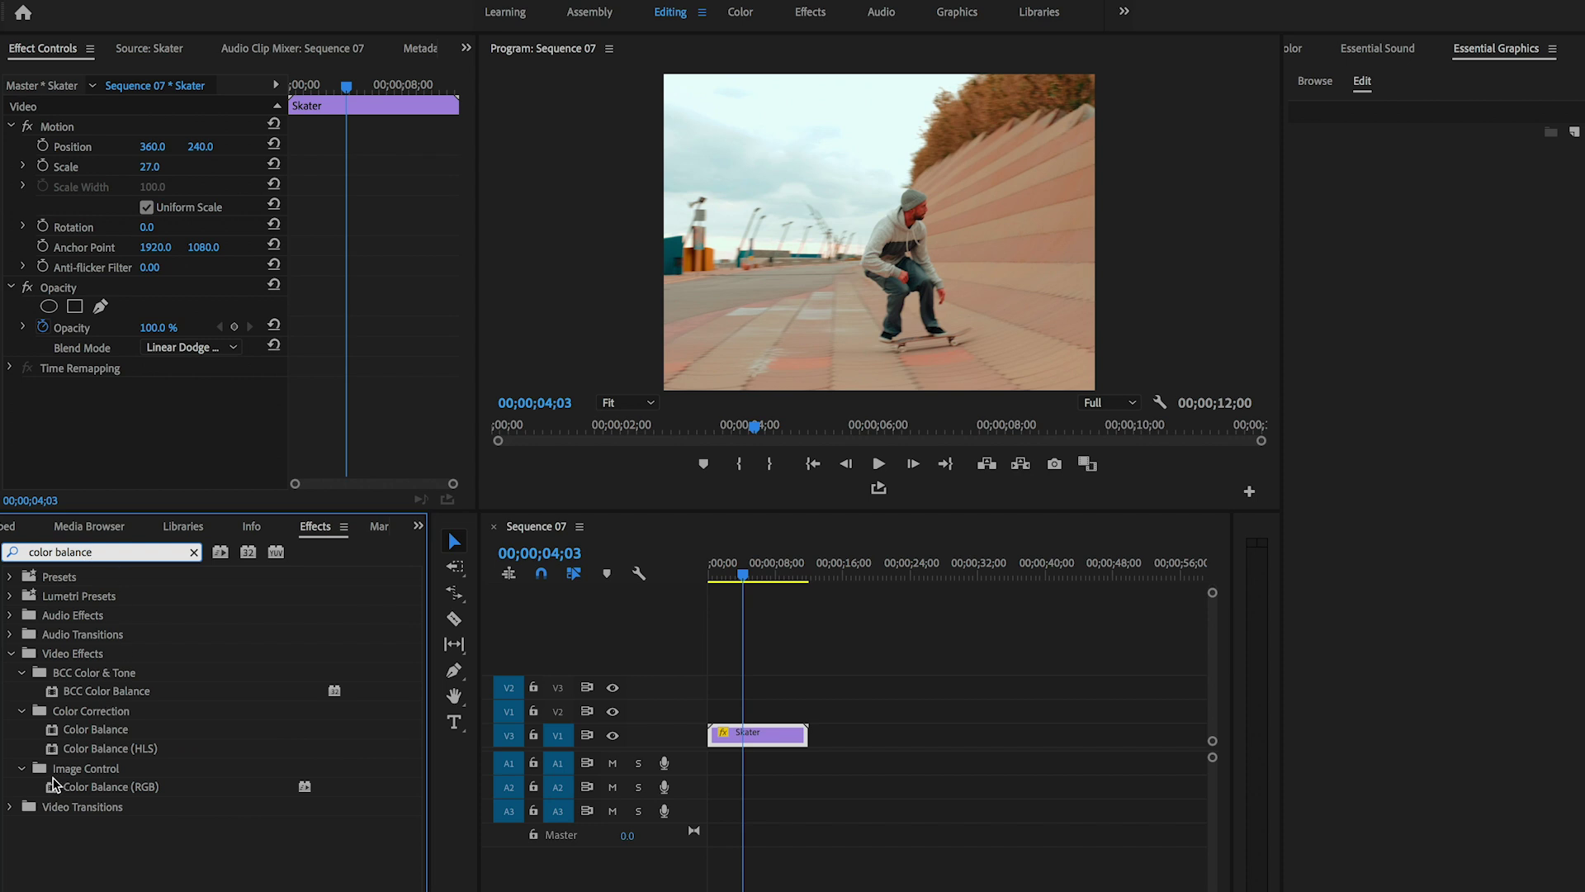
double_click(107, 785)
- Set Color Balance Green and Blue to 0, leaving only the red channel
click(149, 447)
text(0)
key(Return)
click(166, 466)
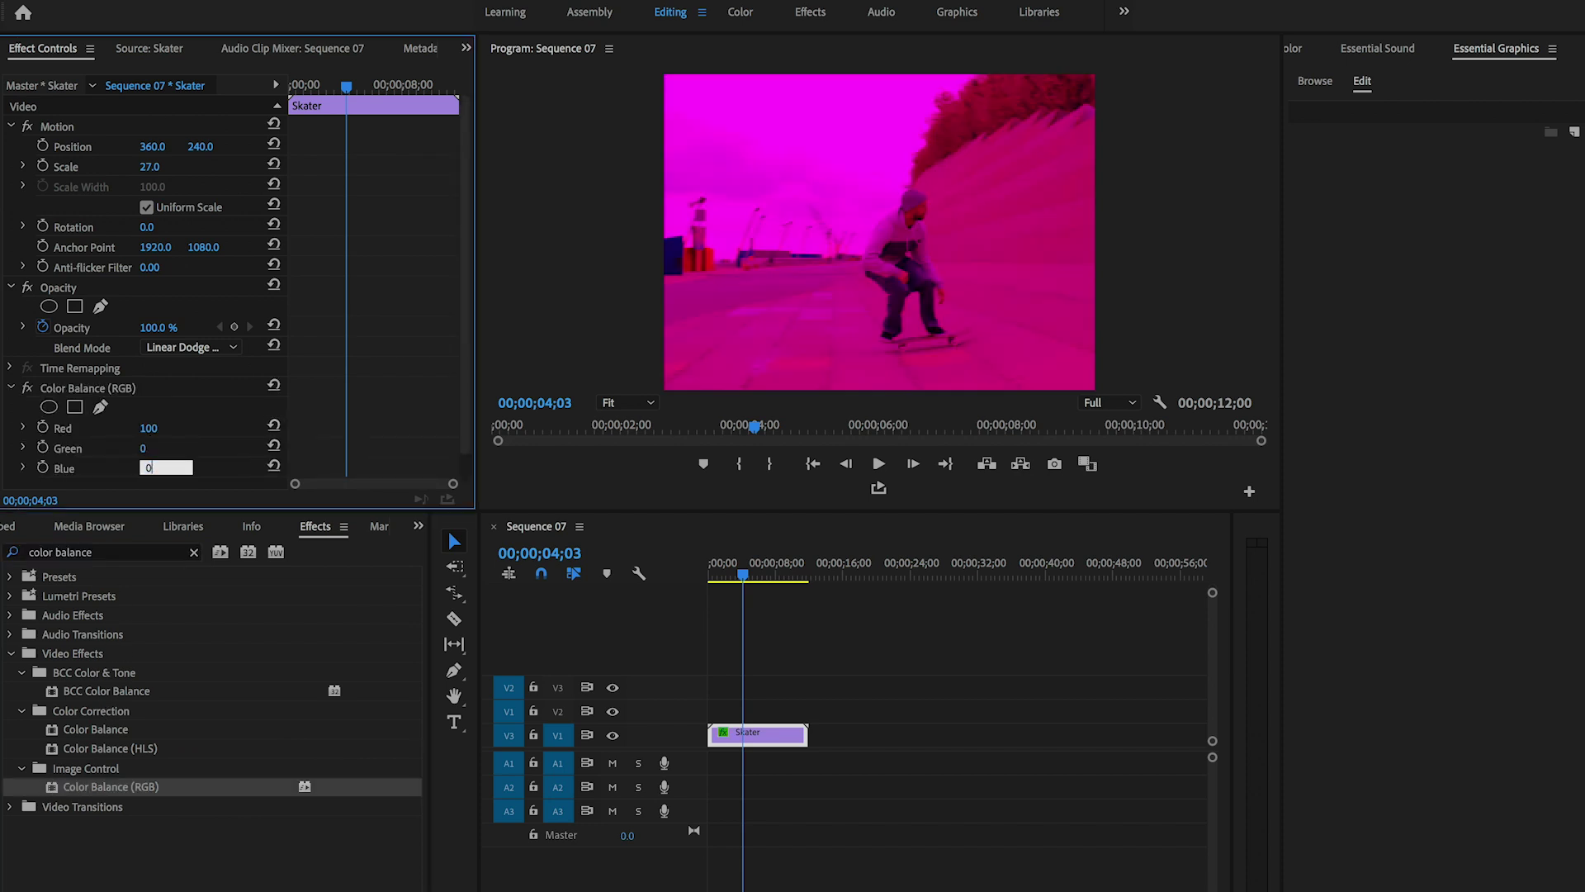
text(0)
key(Return)
click(755, 737)
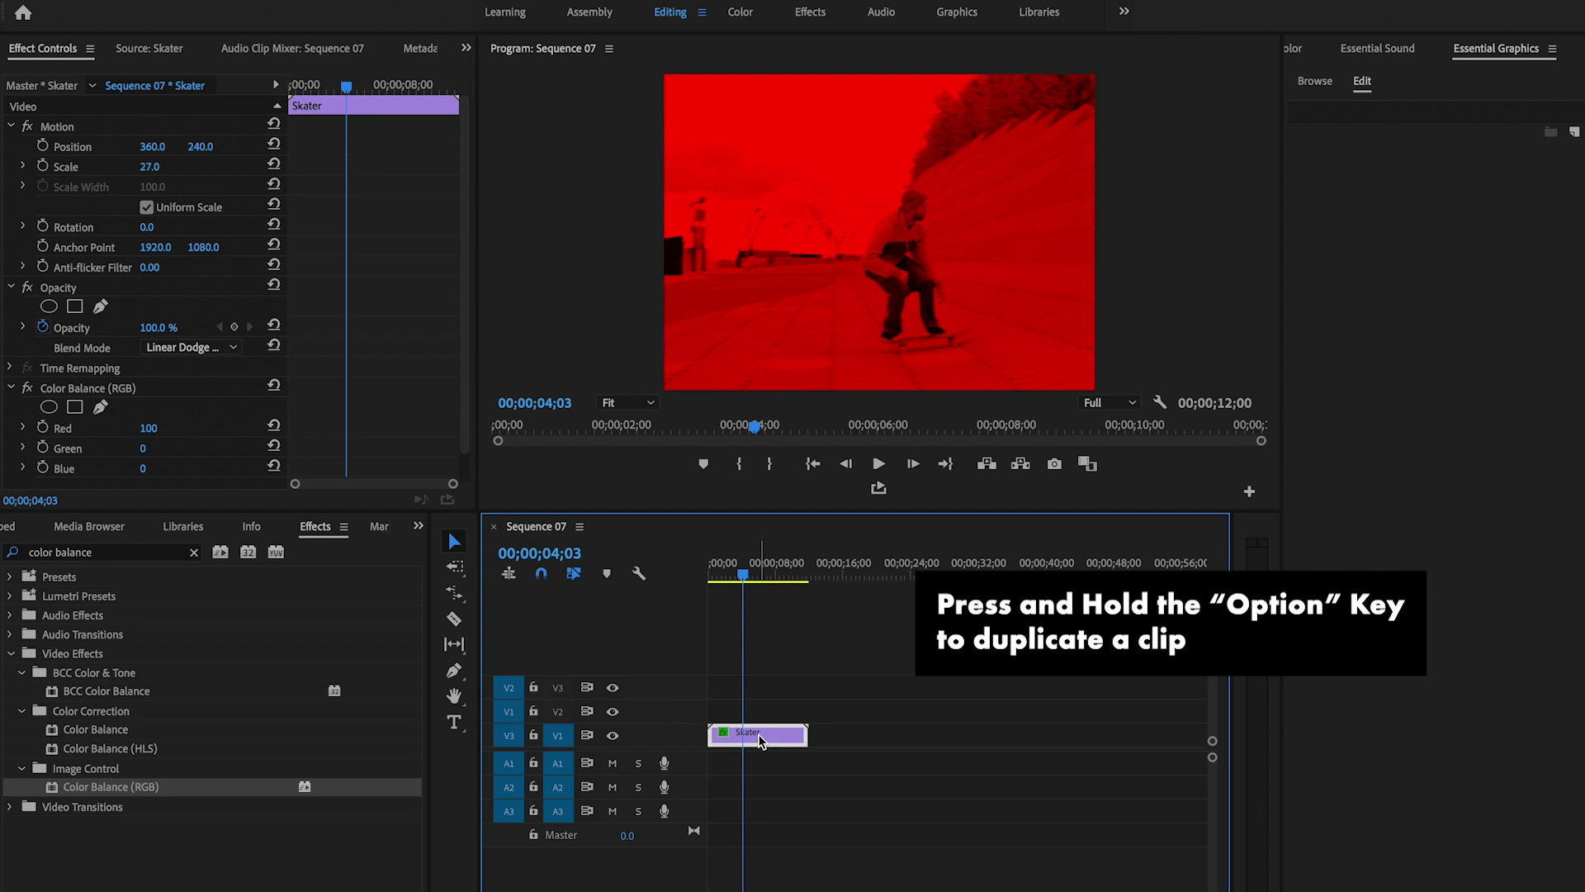
- Duplicate the Skater clip onto V2 and make the copy green only (Red 0, Green 100)
drag(759, 739, 759, 713)
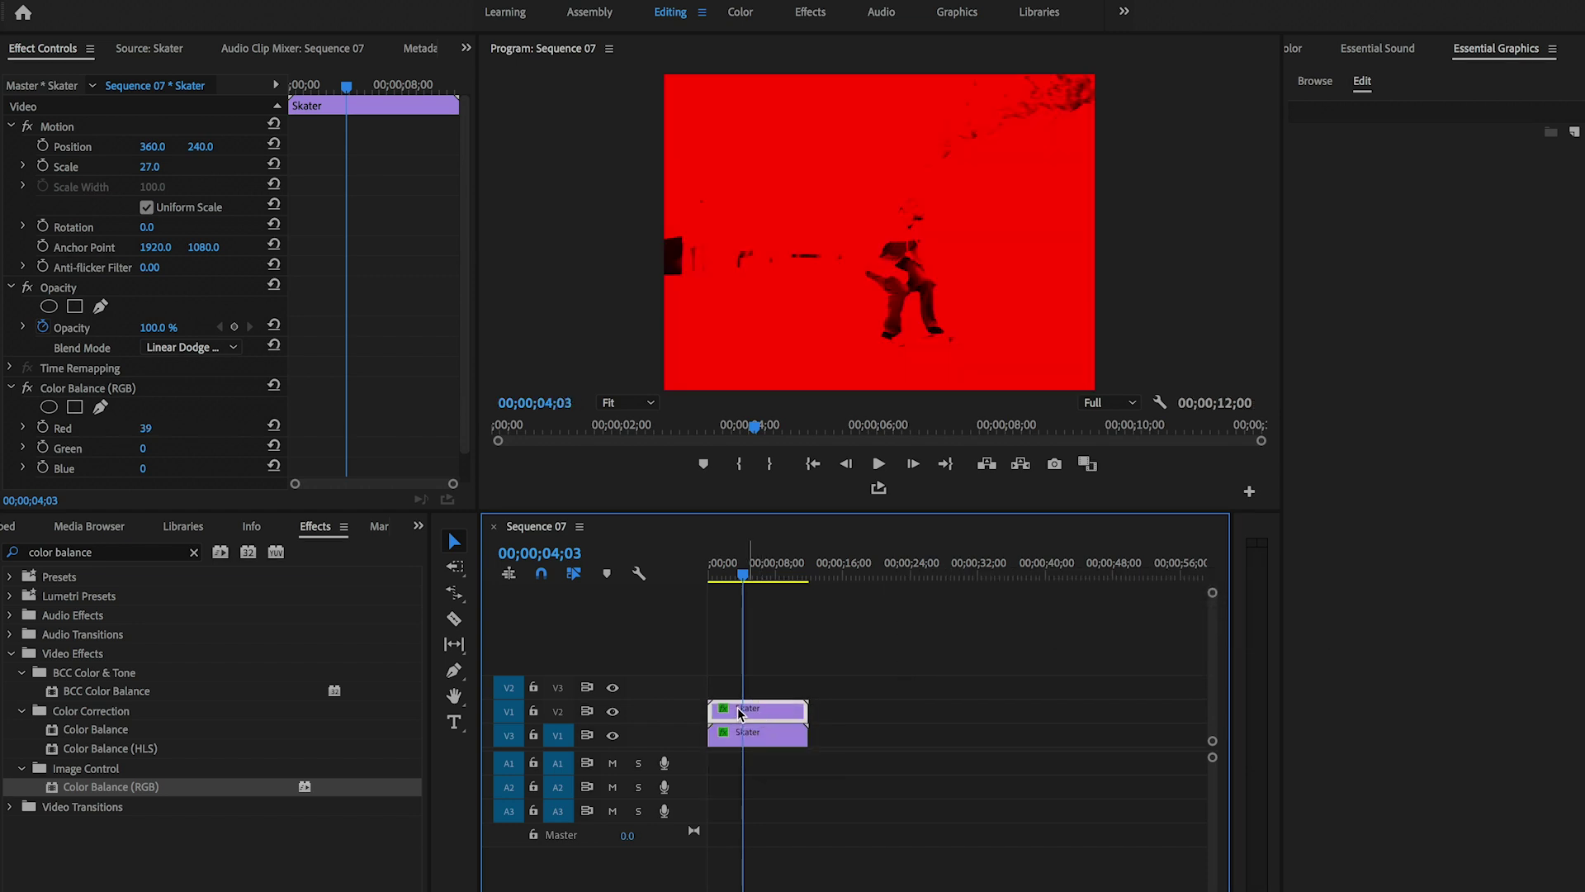
click(148, 428)
text(0)
key(Return)
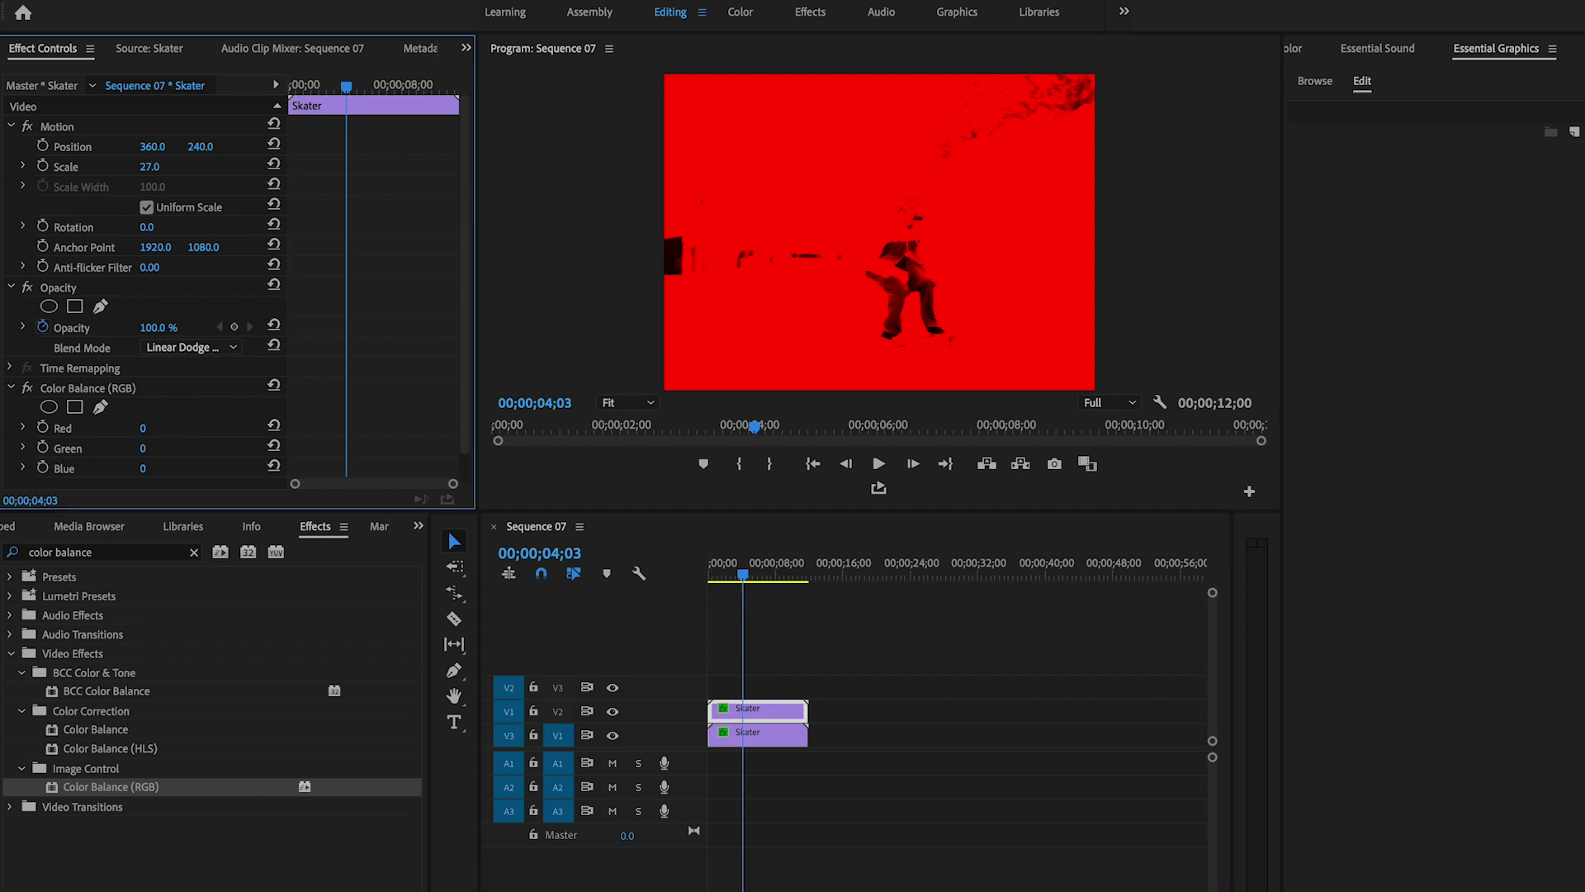
click(166, 443)
text(100)
key(Return)
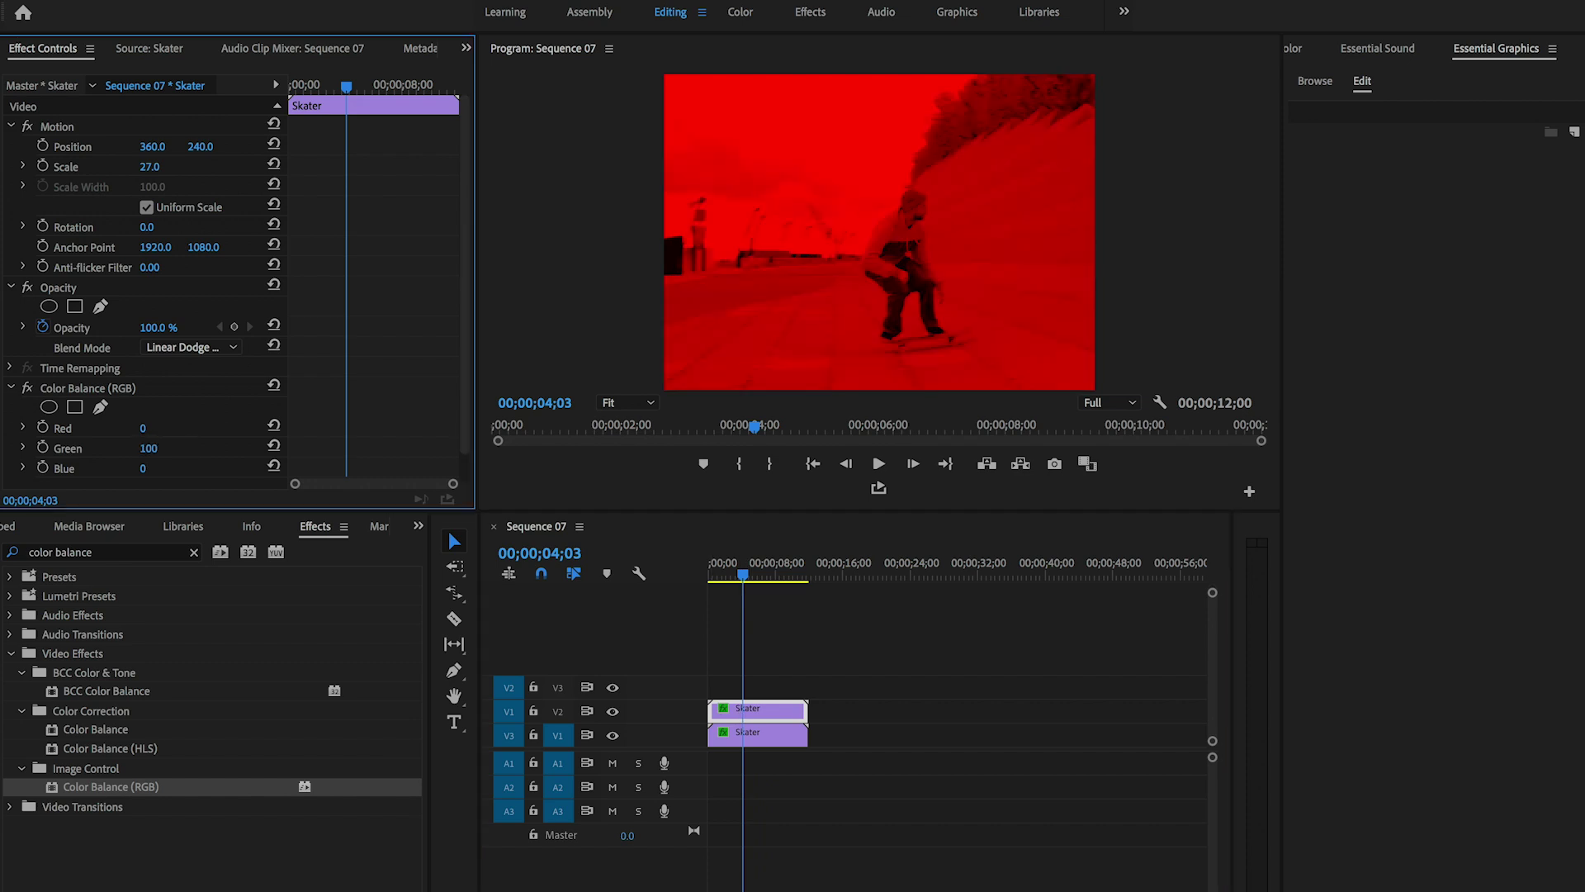
- Duplicate the green copy onto V3 and make it blue only (Green 0, Blue 100)
click(764, 713)
drag(760, 693, 762, 692)
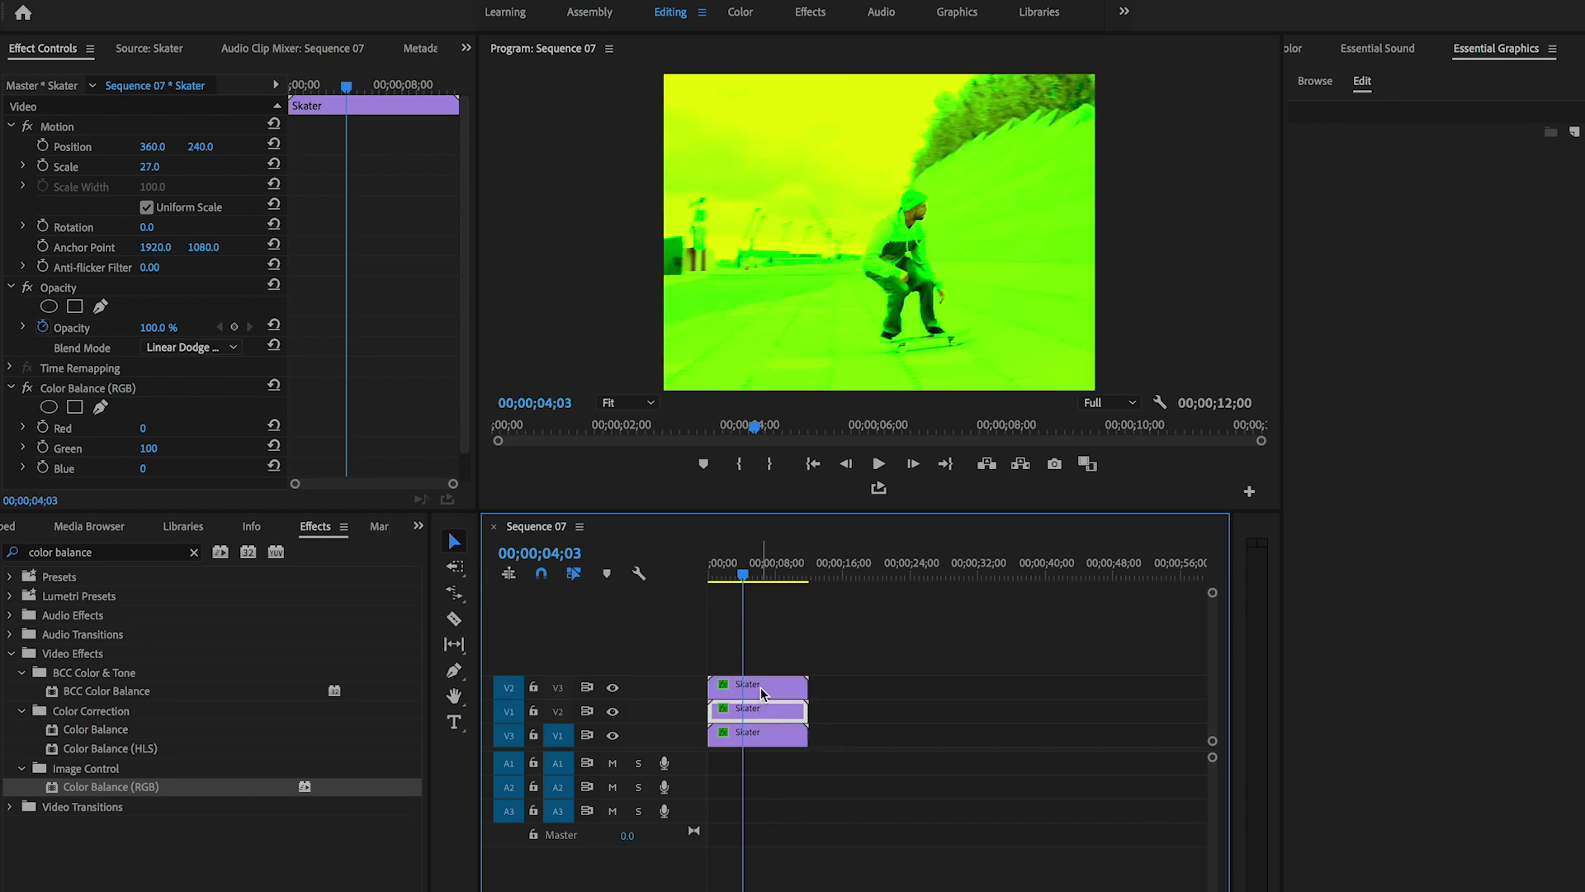
click(759, 688)
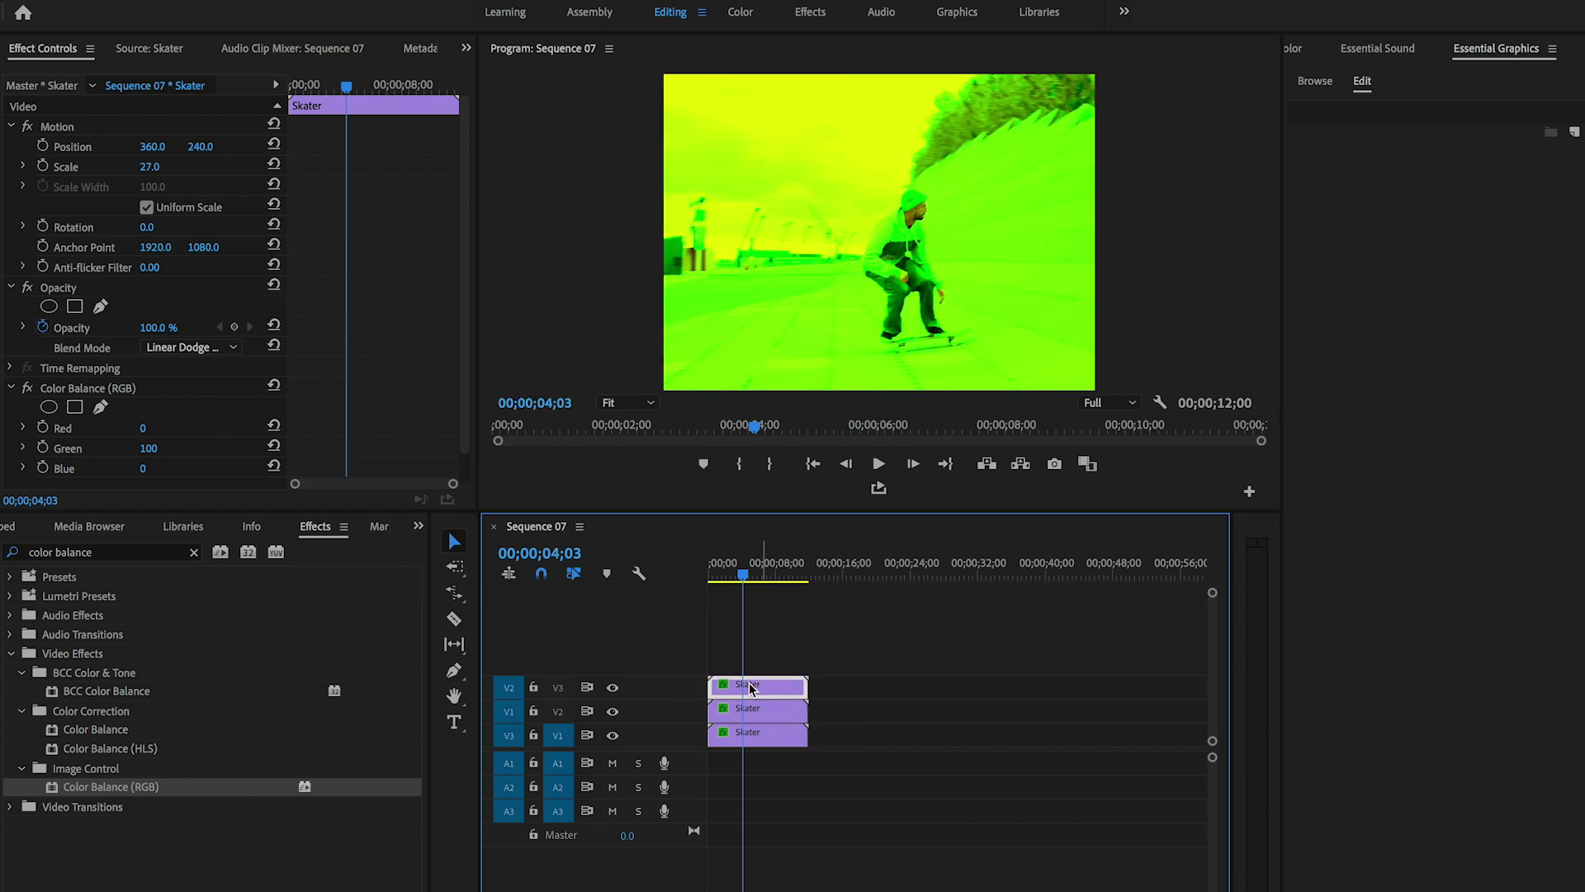
click(166, 443)
text(0)
key(Return)
click(153, 469)
text(100)
key(Return)
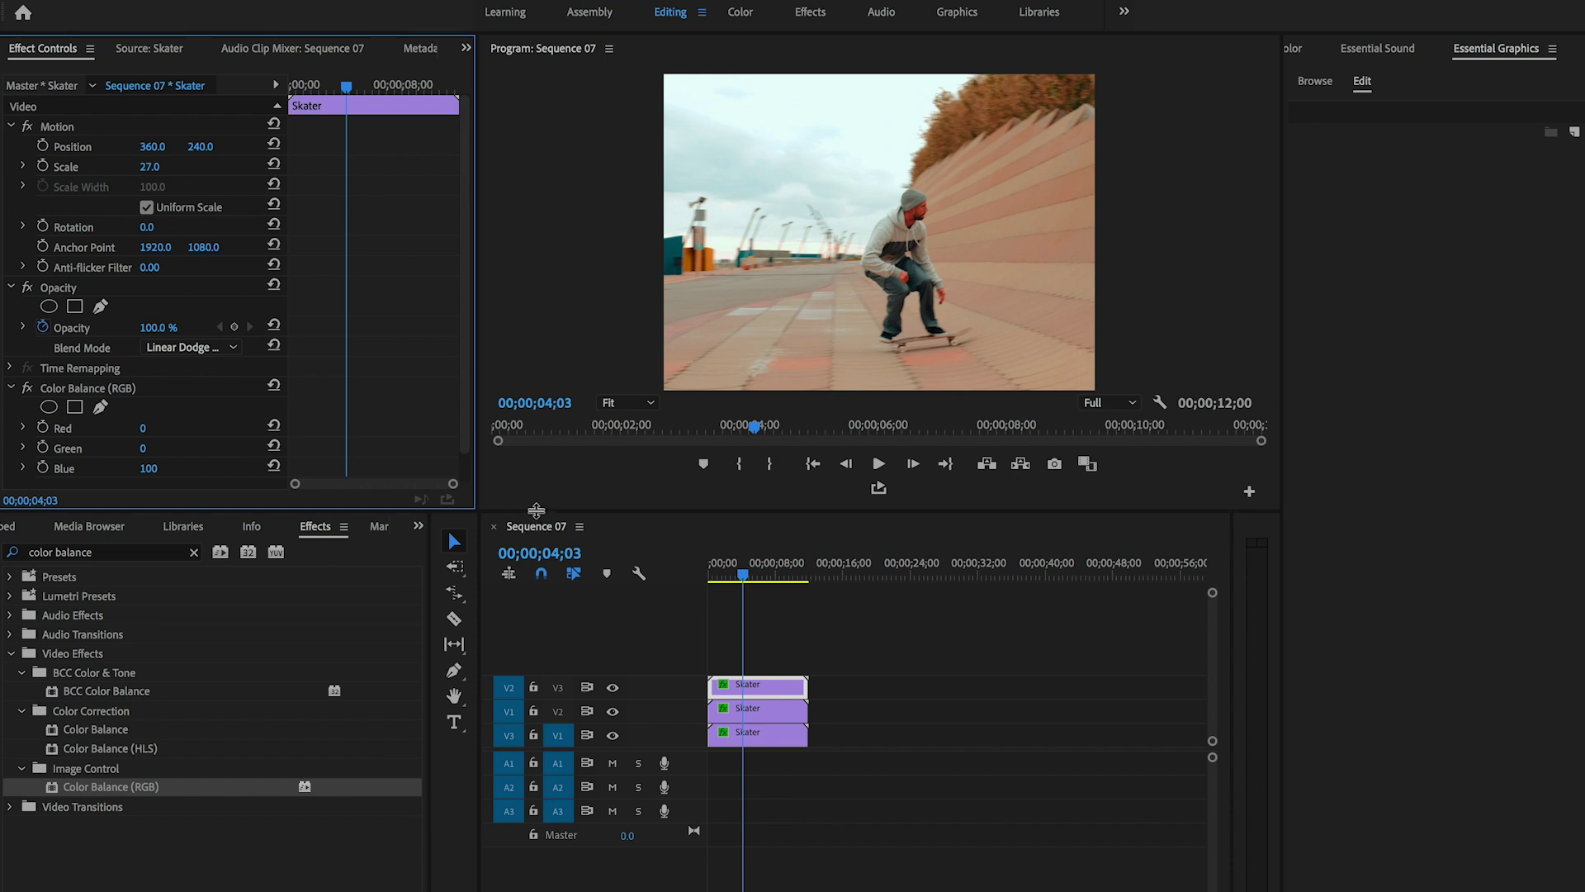
- Shift the blue copy's position slightly to offset it into an RGB split
click(744, 685)
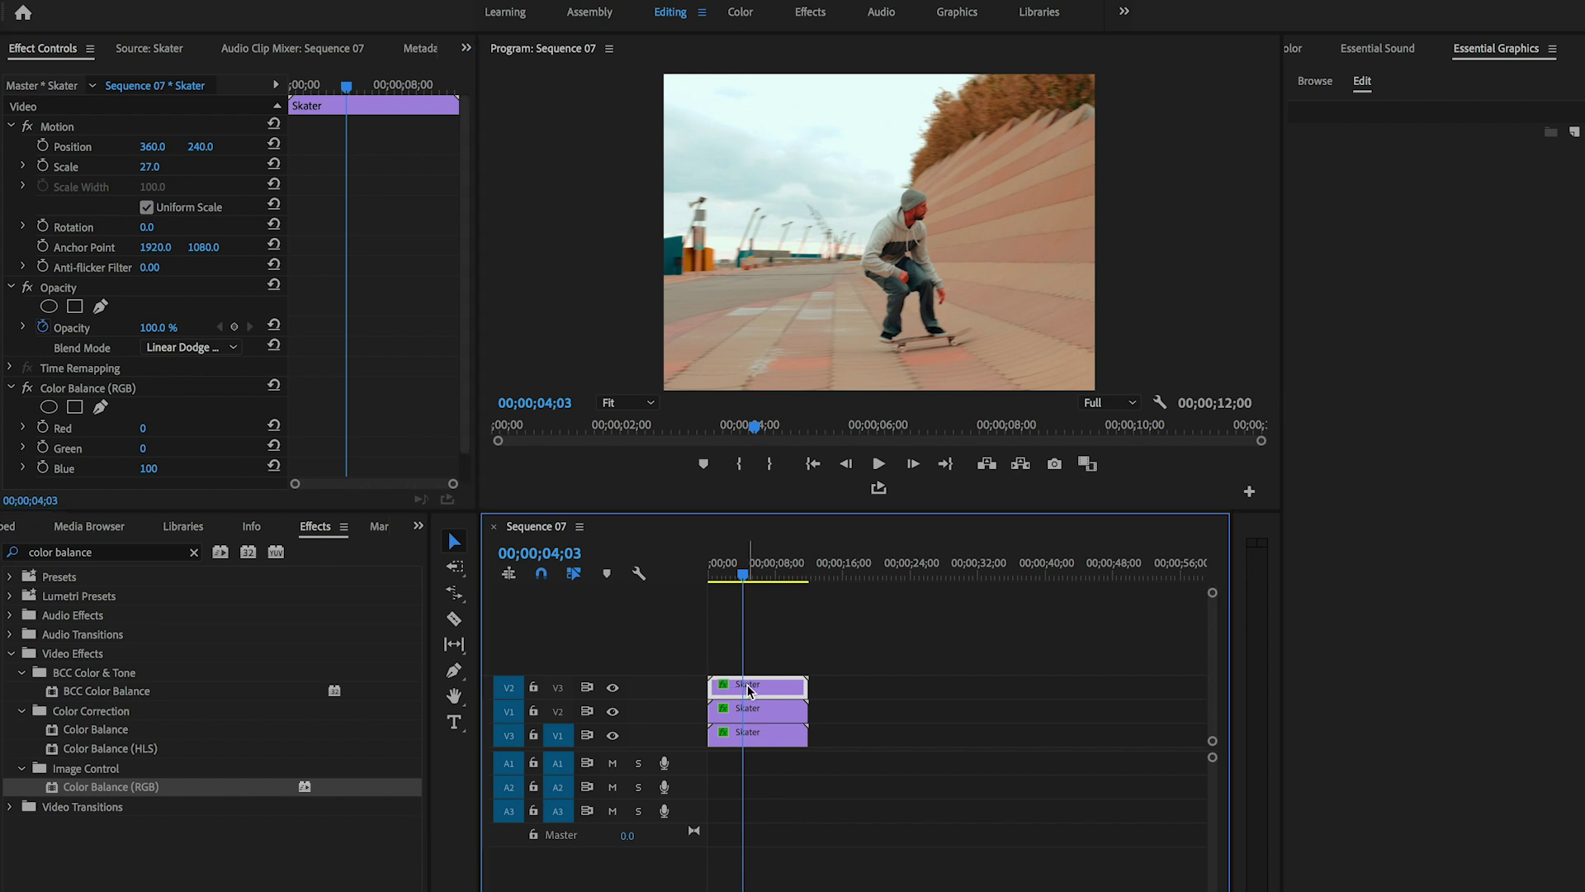
mouse_move(201, 146)
mouse_down()
mouse_move(256, 130)
mouse_move(188, 136)
mouse_up()
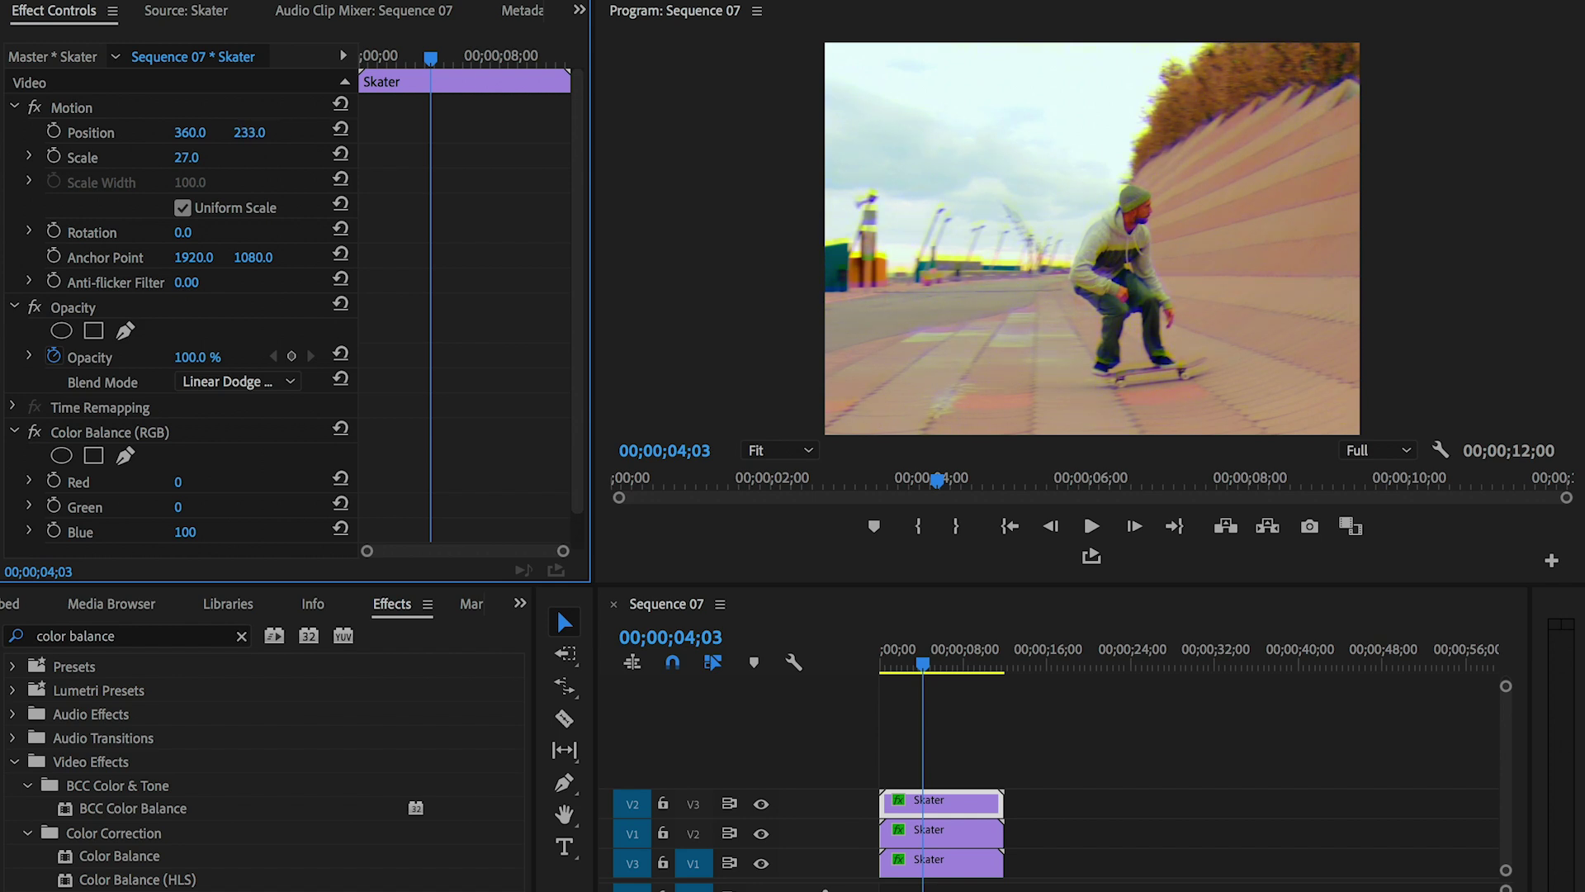
click(912, 830)
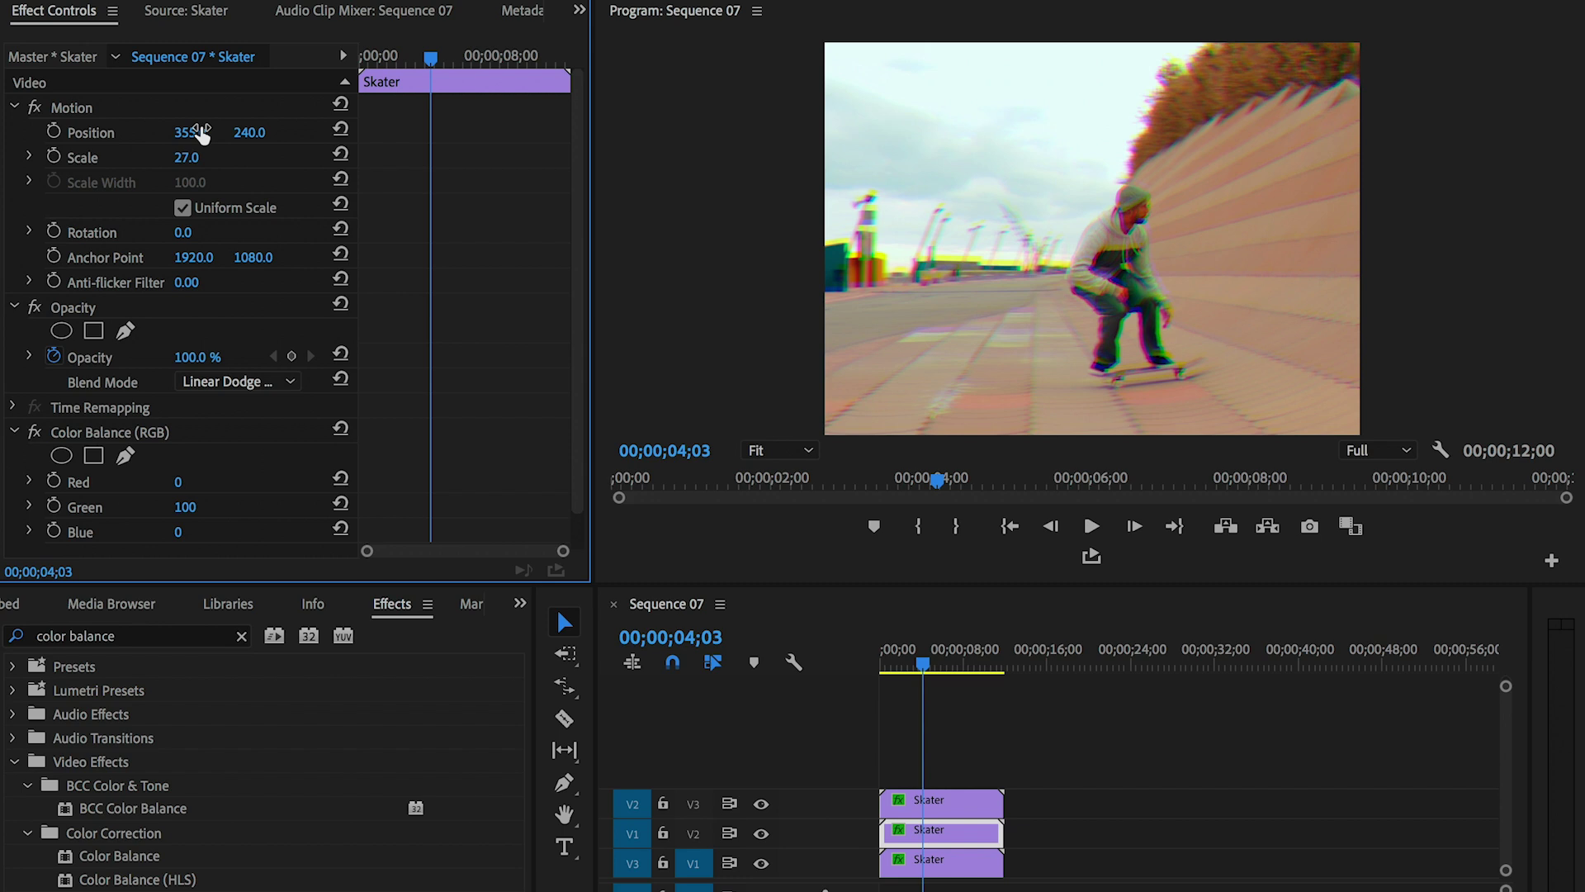
click(958, 863)
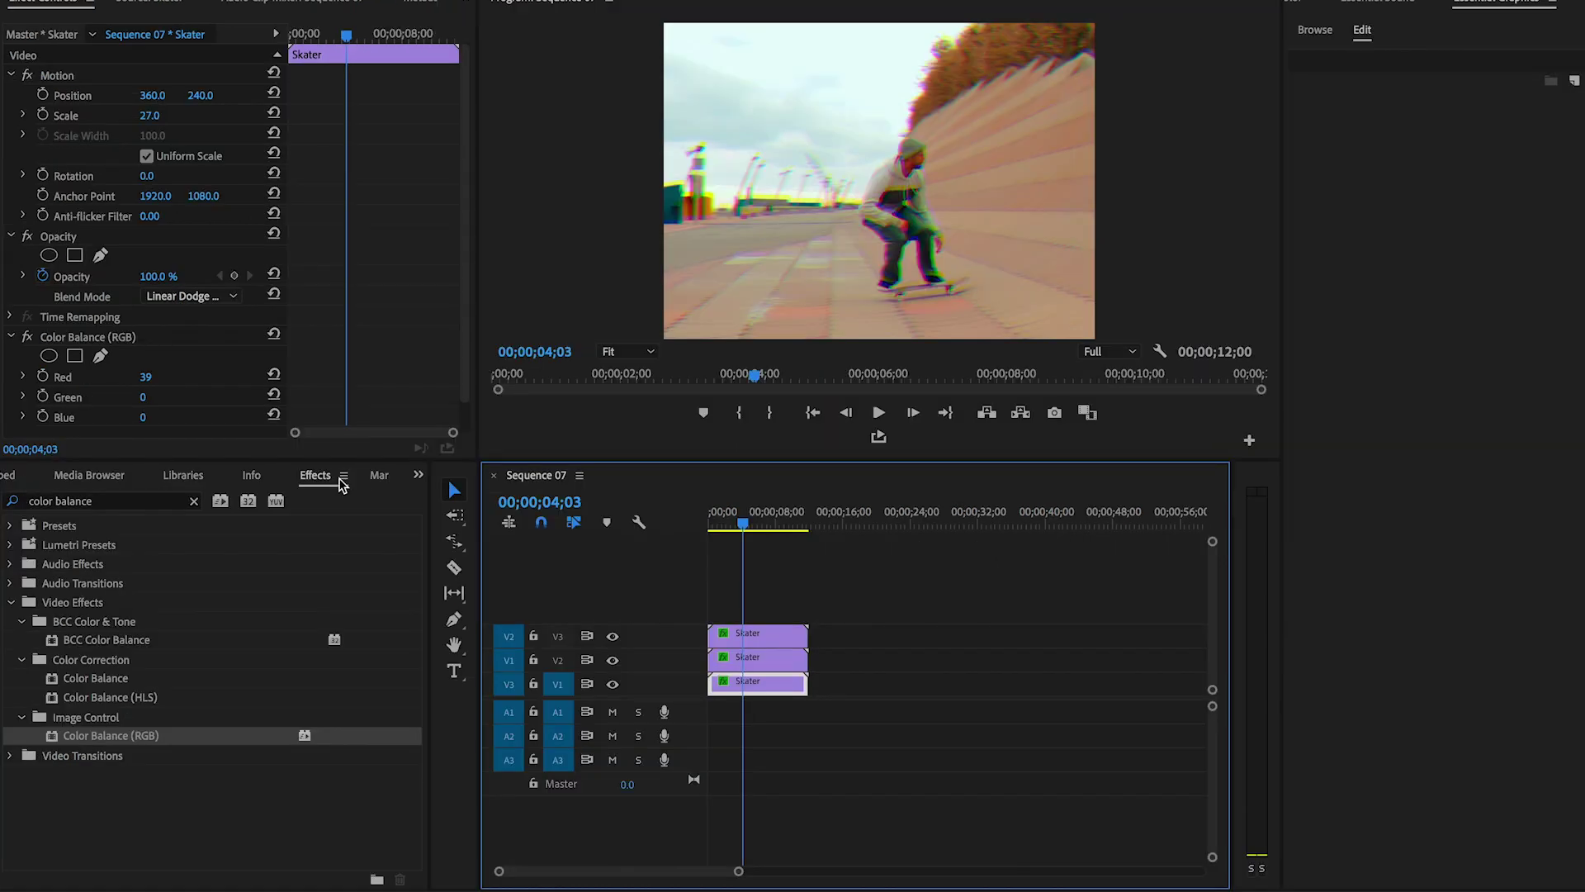
click(13, 475)
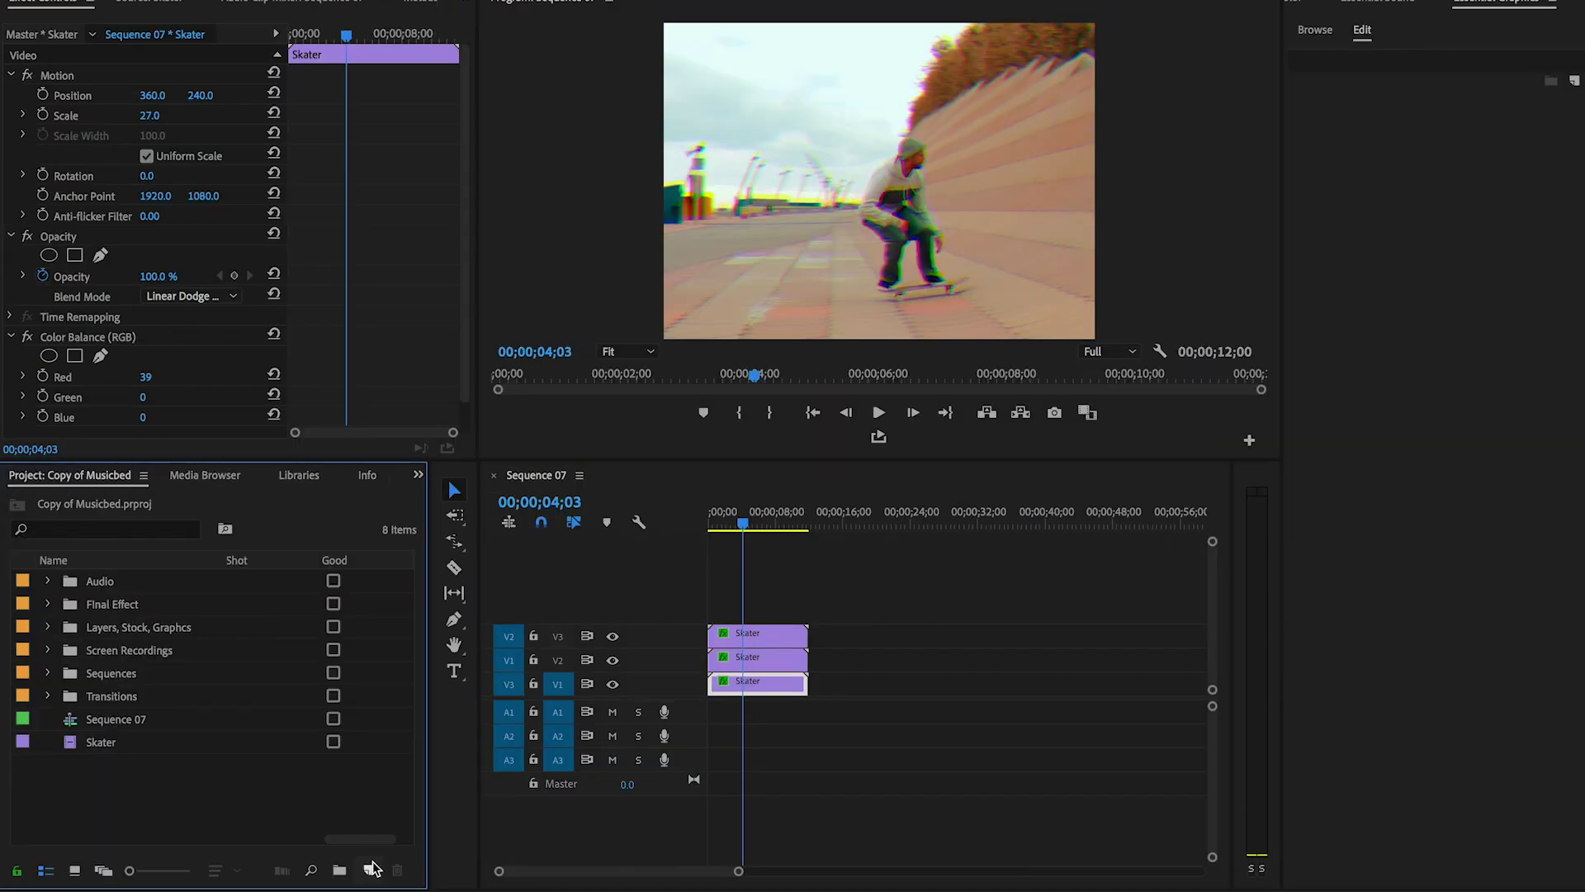
- Create a 720×480 adjustment layer and place it on V4 above the Skater copies
click(373, 869)
click(425, 698)
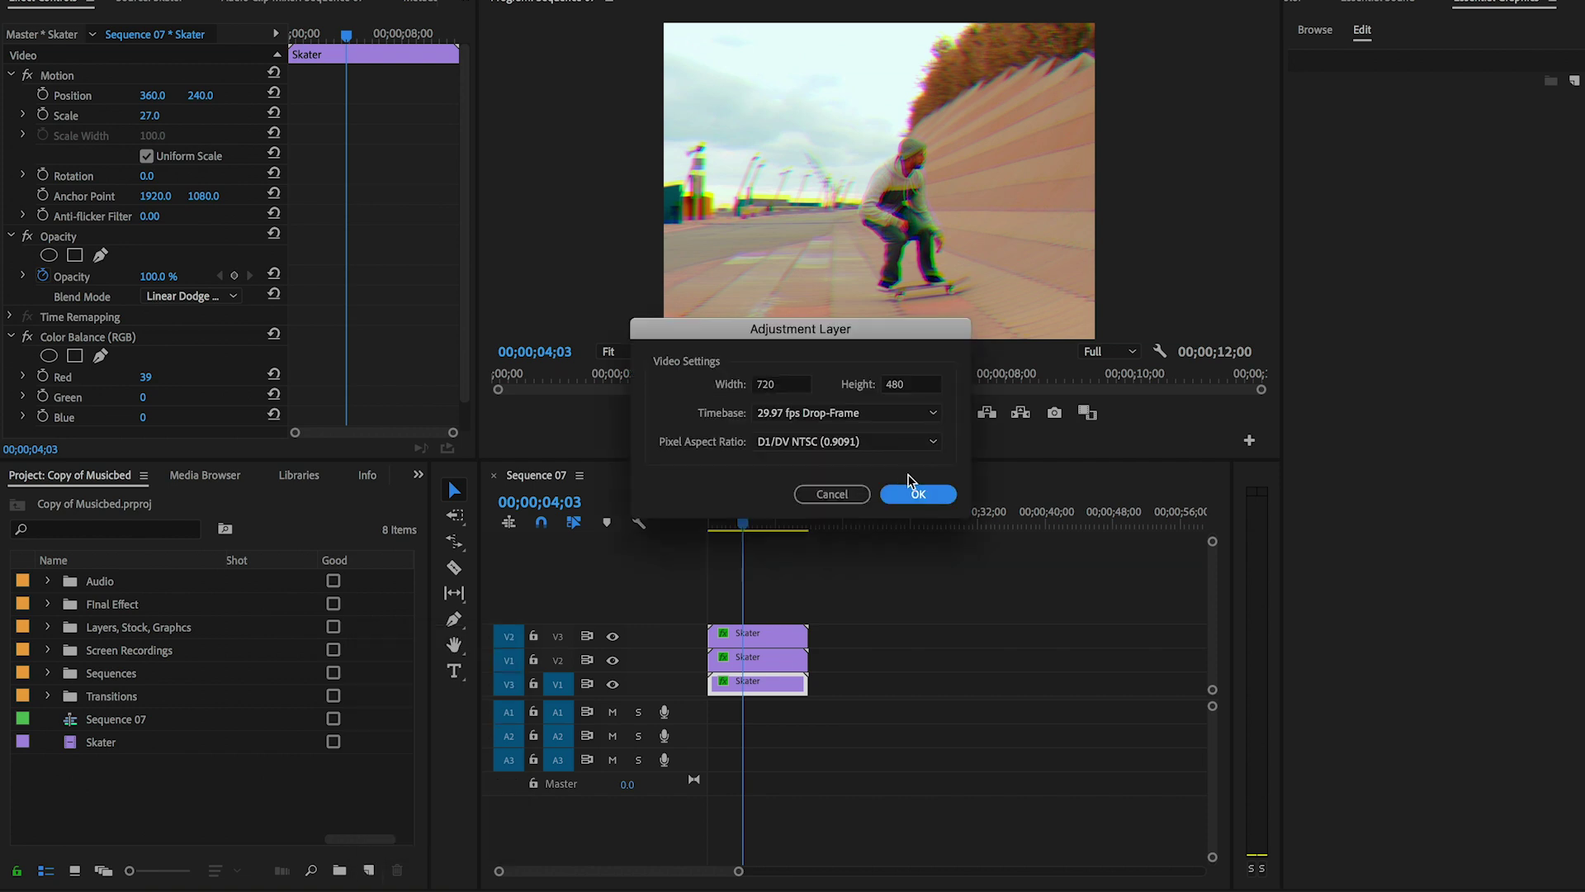
click(917, 493)
drag(145, 583, 807, 608)
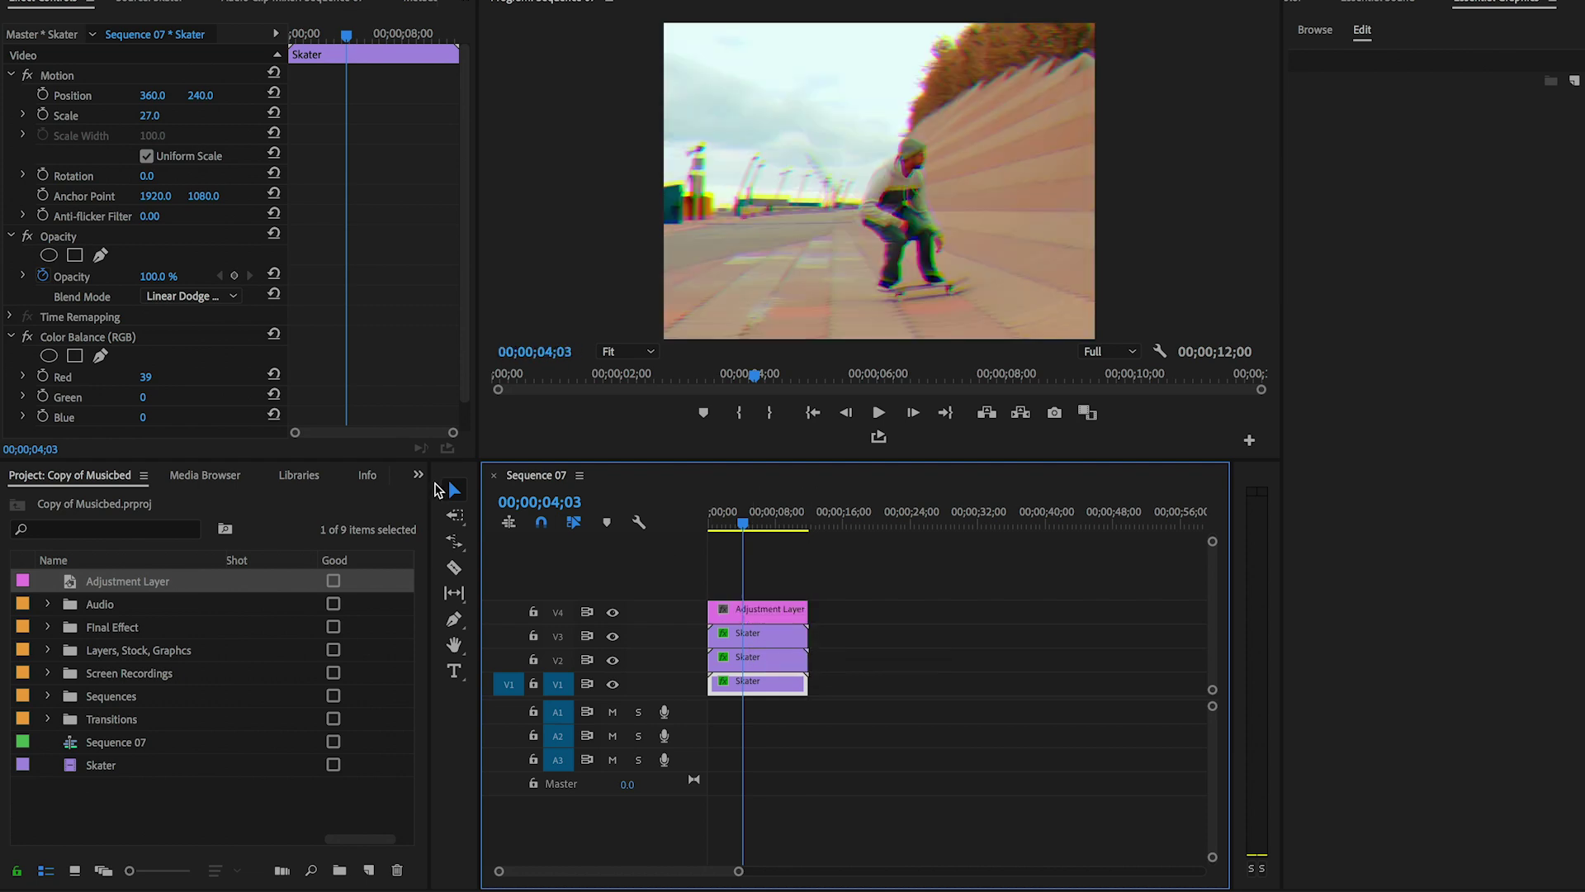
click(419, 475)
click(446, 582)
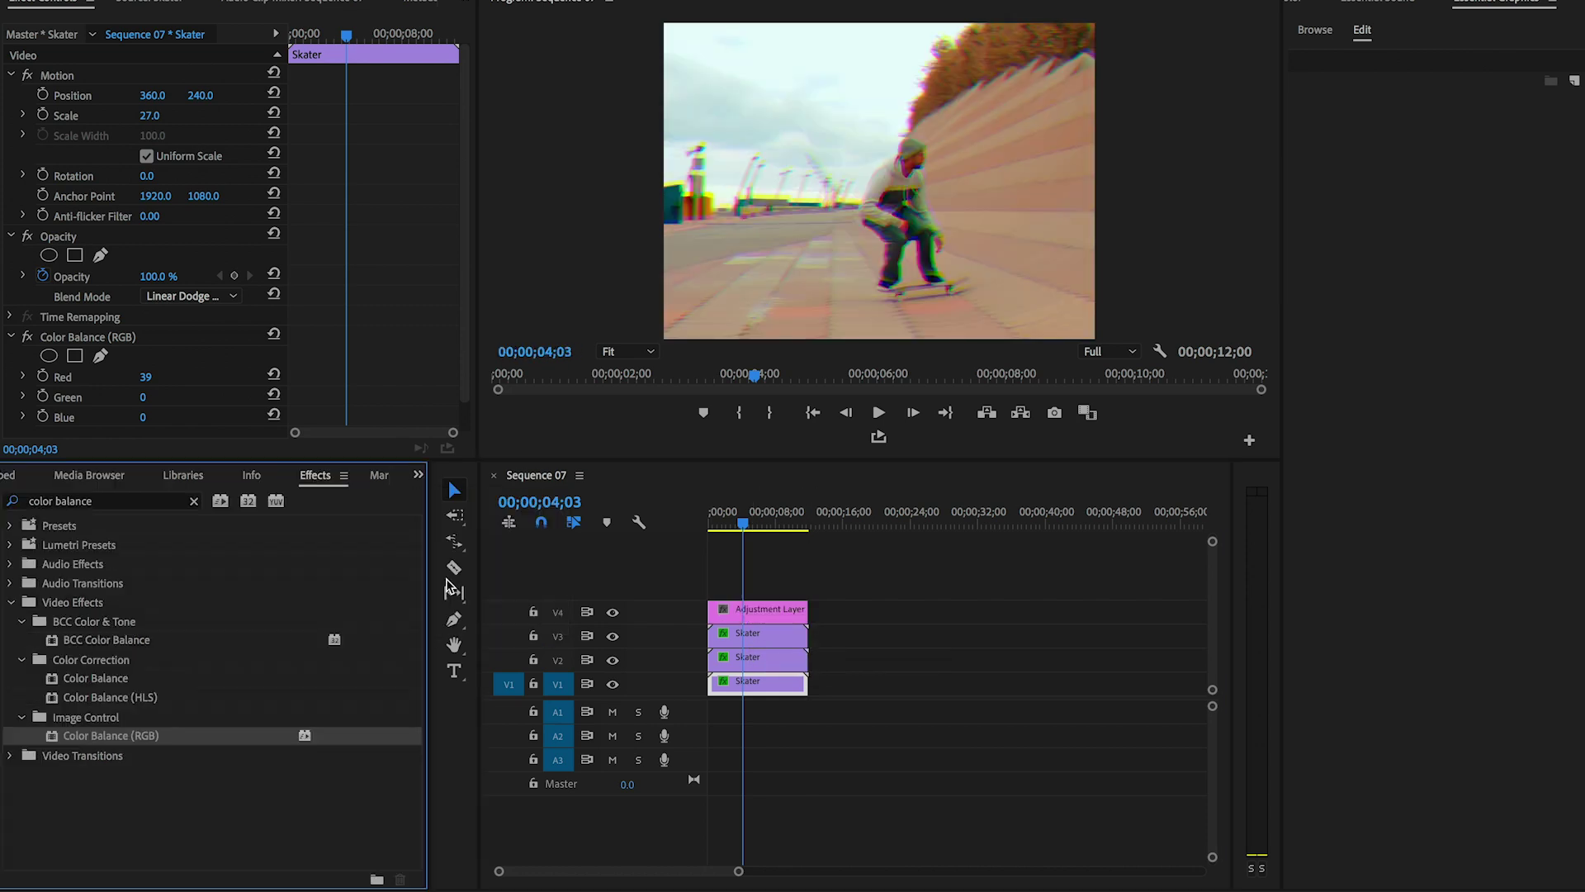
- Apply Noise to the adjustment layer at 15% amount, then search effects for Wave Warp
double_click(86, 503)
key(BackSpace)
key(BackSpace)
key(BackSpace)
key(BackSpace)
key(BackSpace)
key(BackSpace)
key(BackSpace)
text(noise)
scroll(124, 660, down, 5)
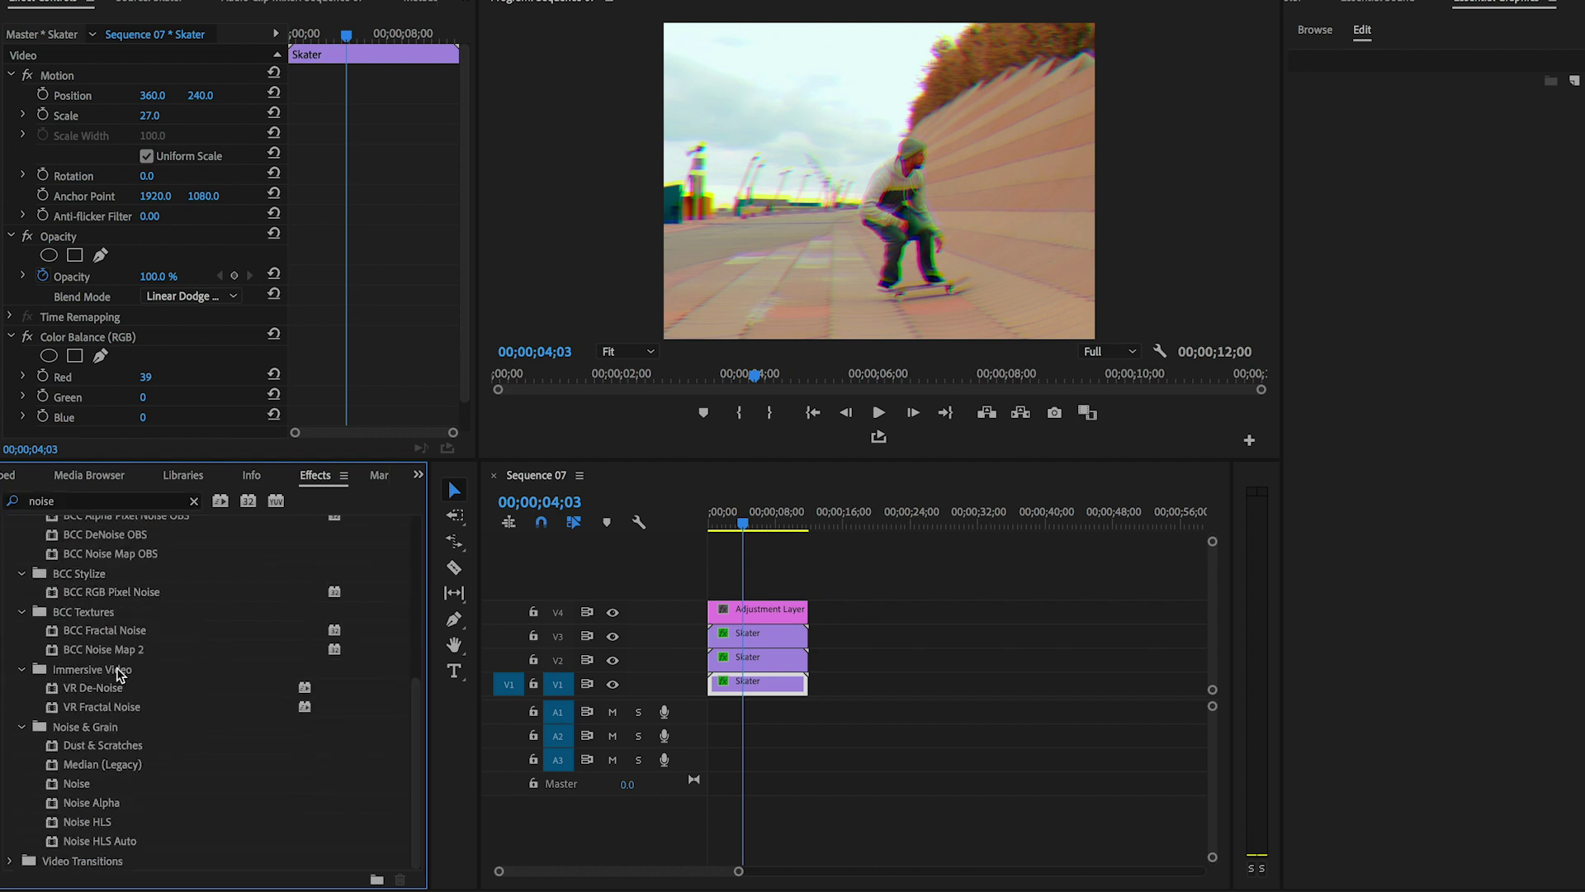
drag(62, 788, 747, 611)
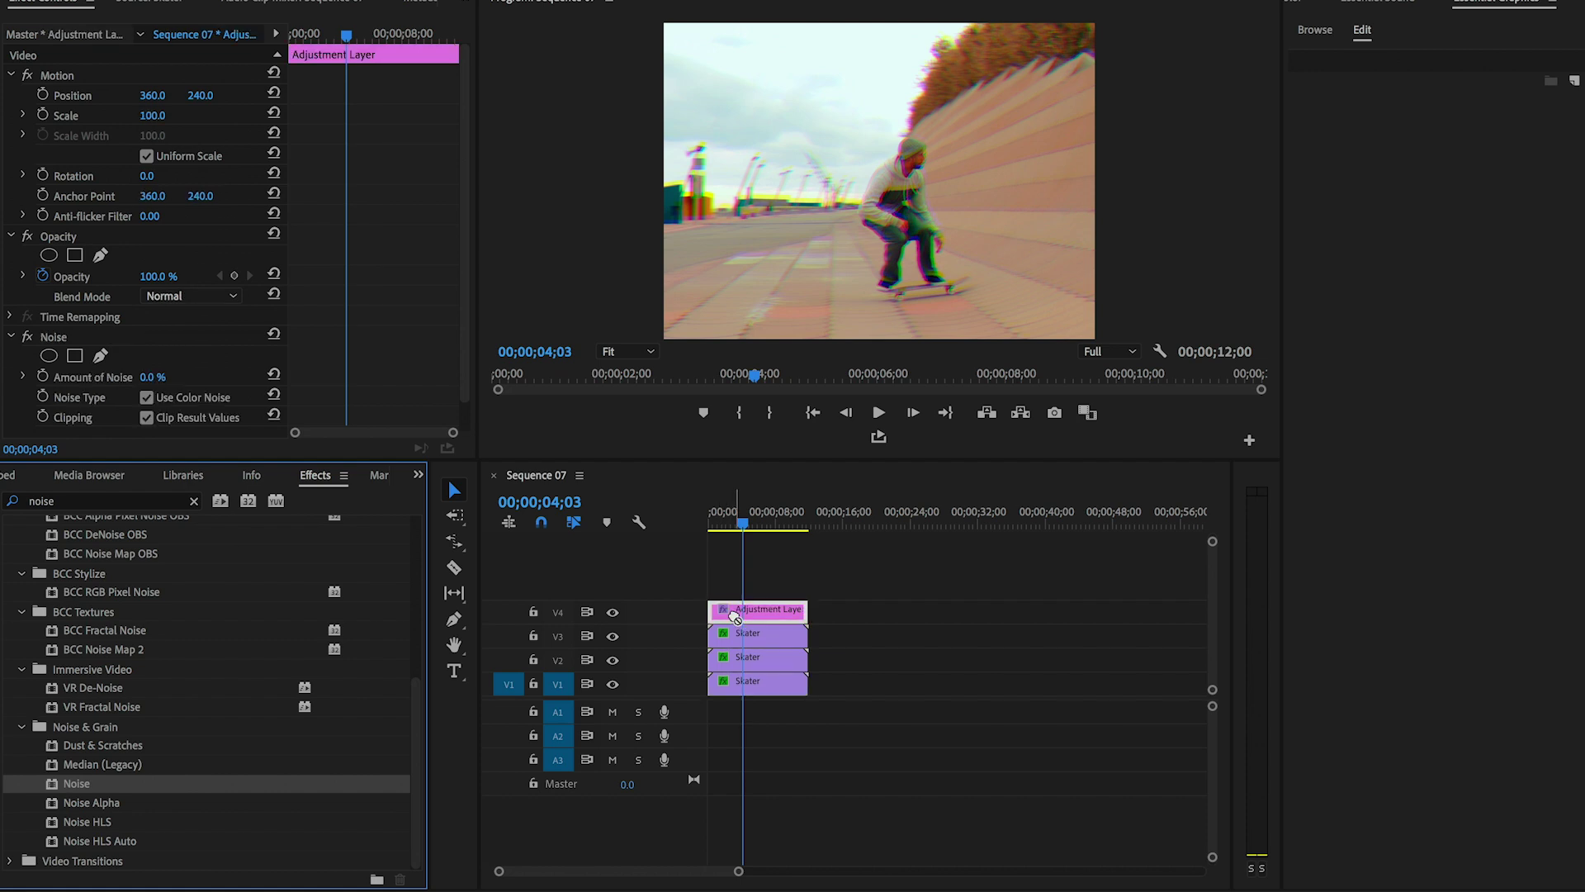
scroll(348, 354, down, 1)
click(150, 346)
text(15)
key(Return)
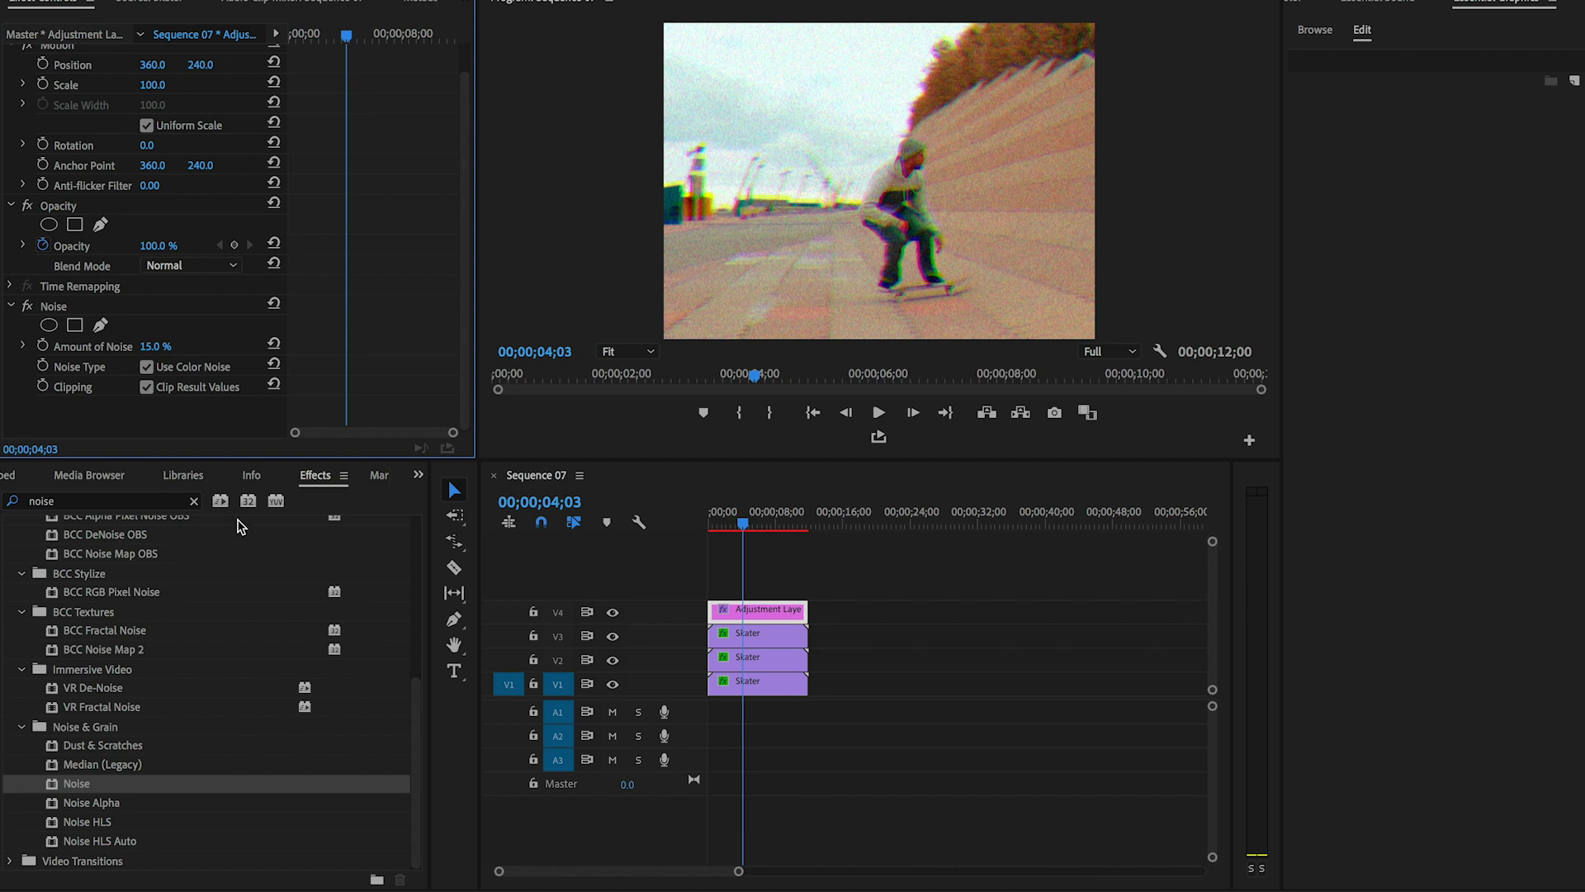
click(90, 501)
text(wave )
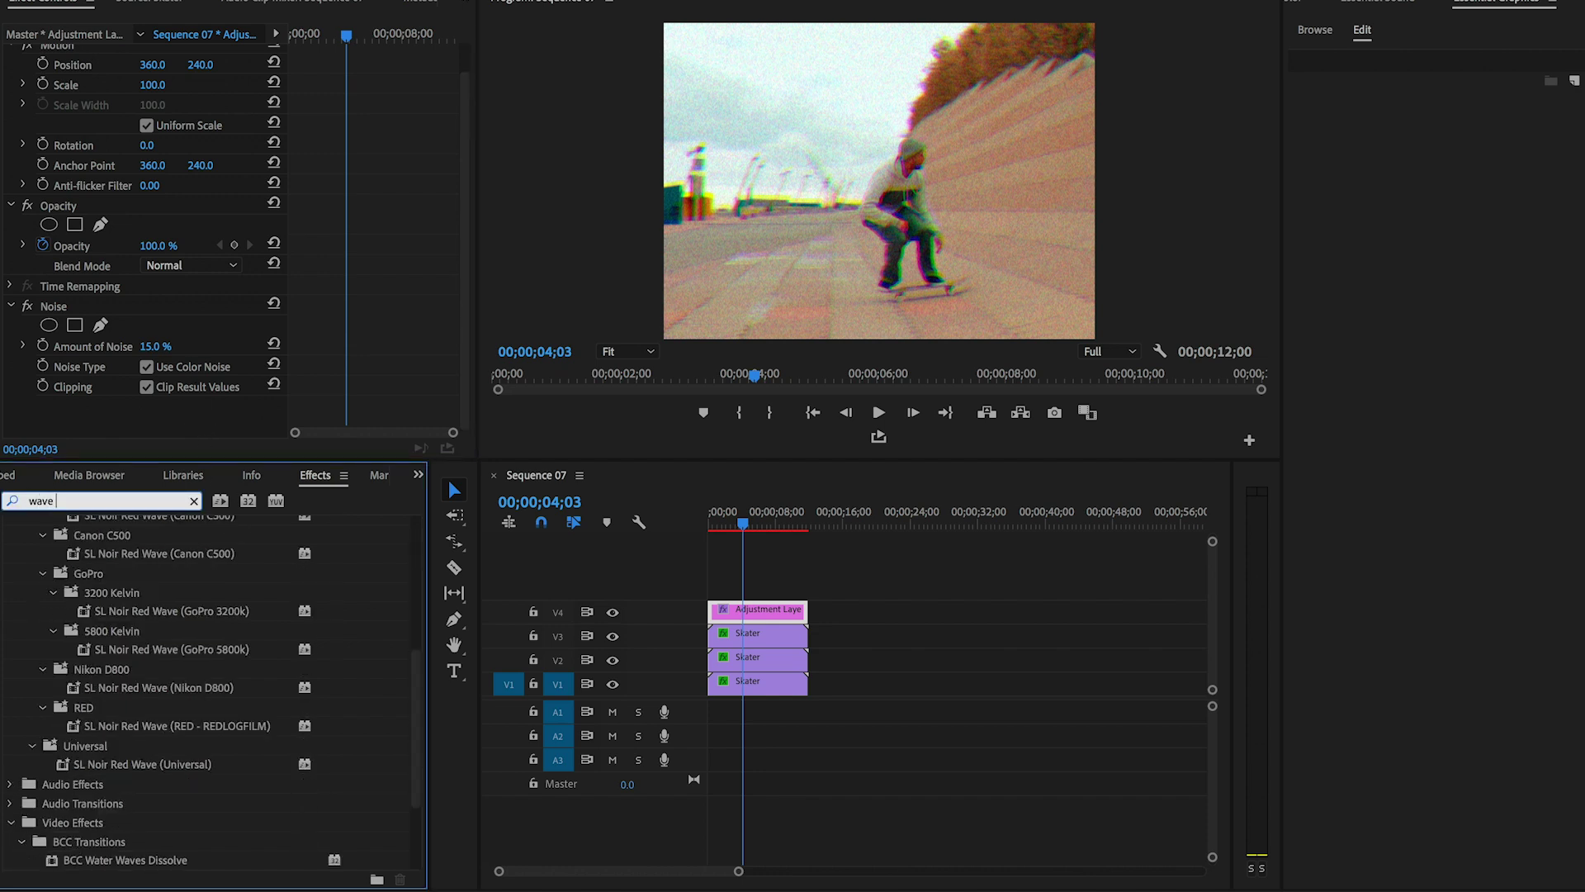
text(warp)
- Apply Wave Warp to the adjustment layer with a Square wave and width 1000
click(85, 641)
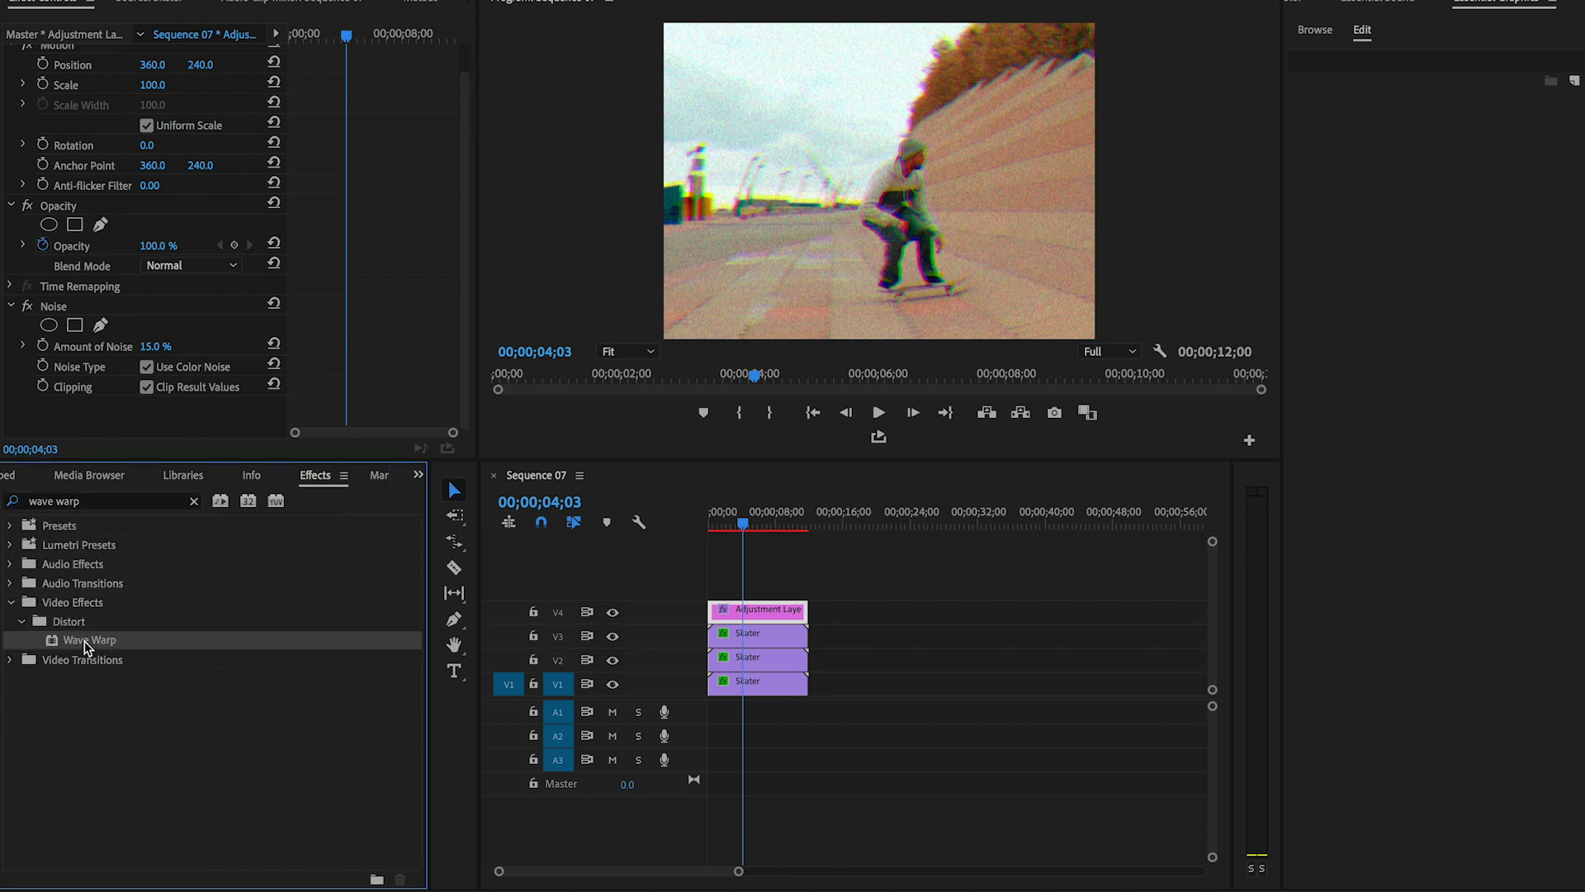
drag(53, 646, 346, 347)
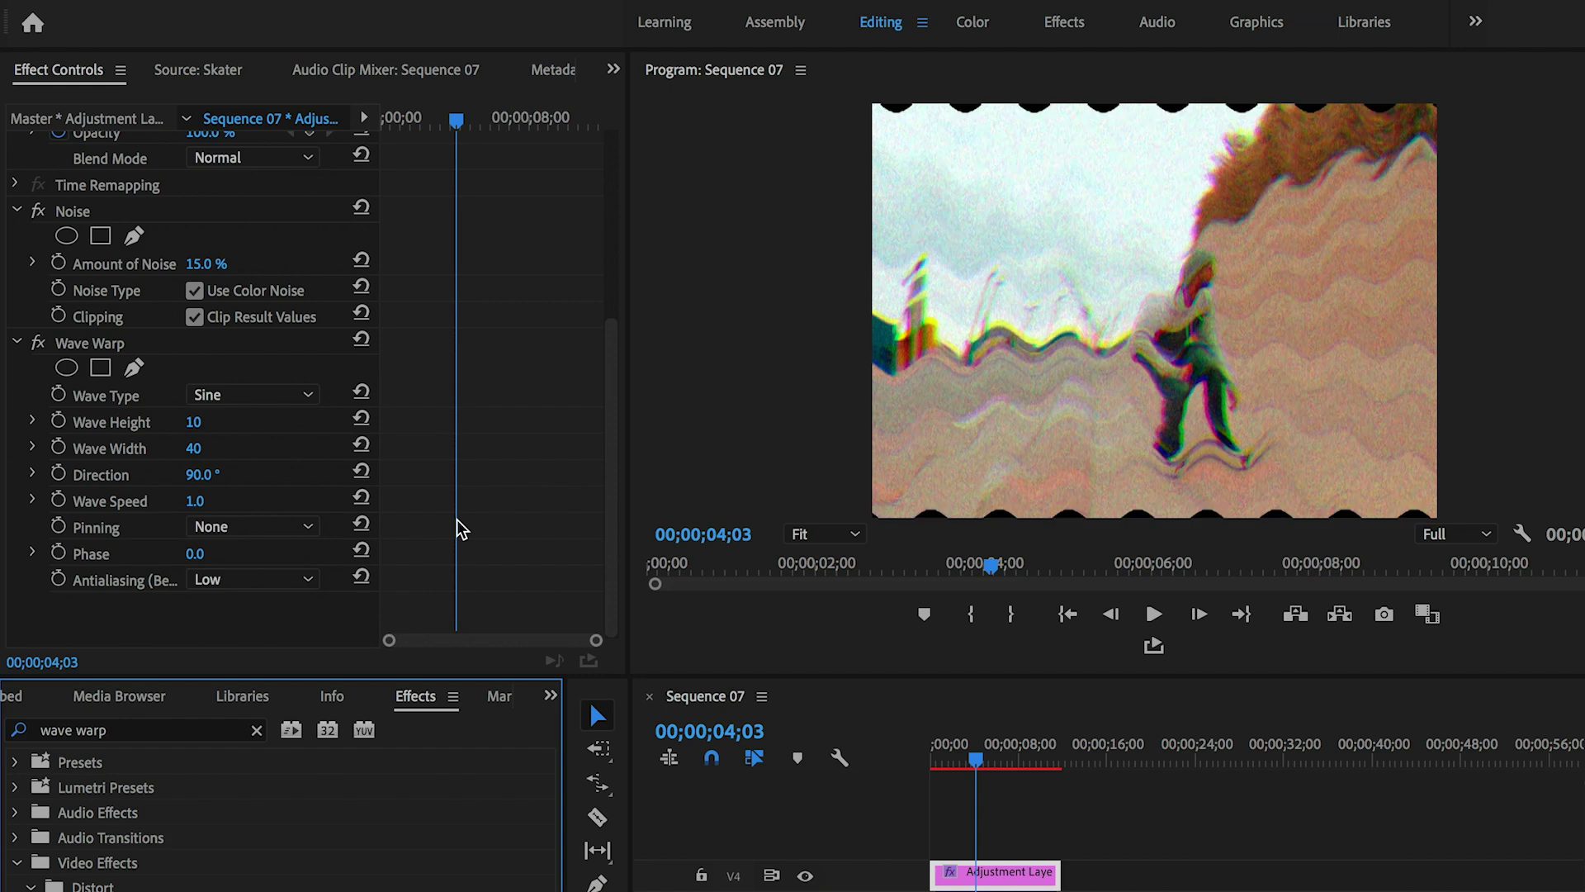
click(182, 248)
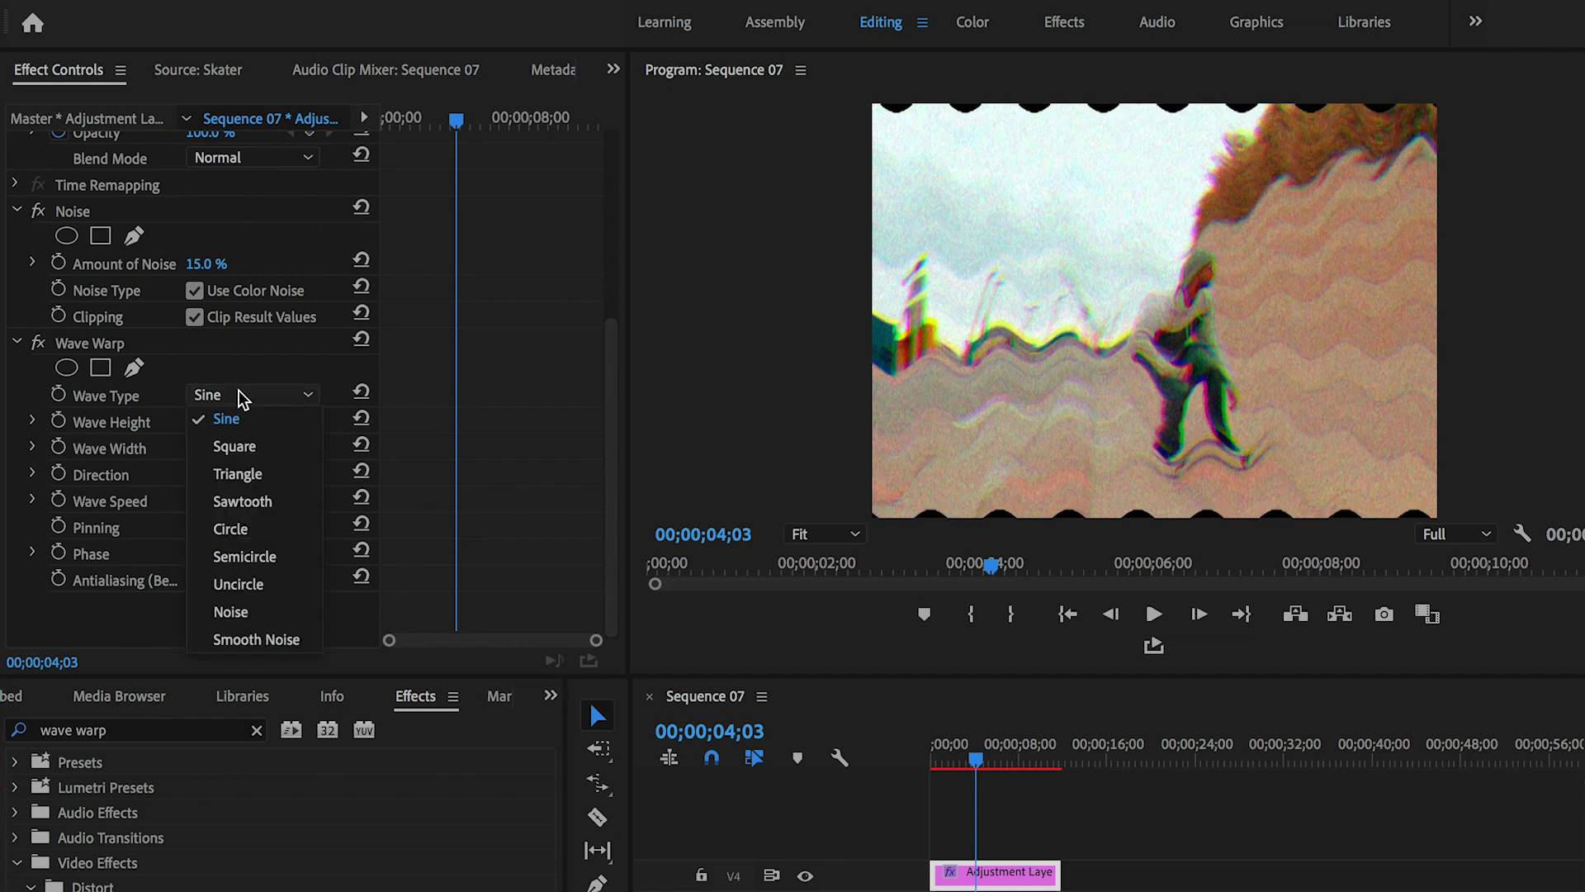
click(237, 448)
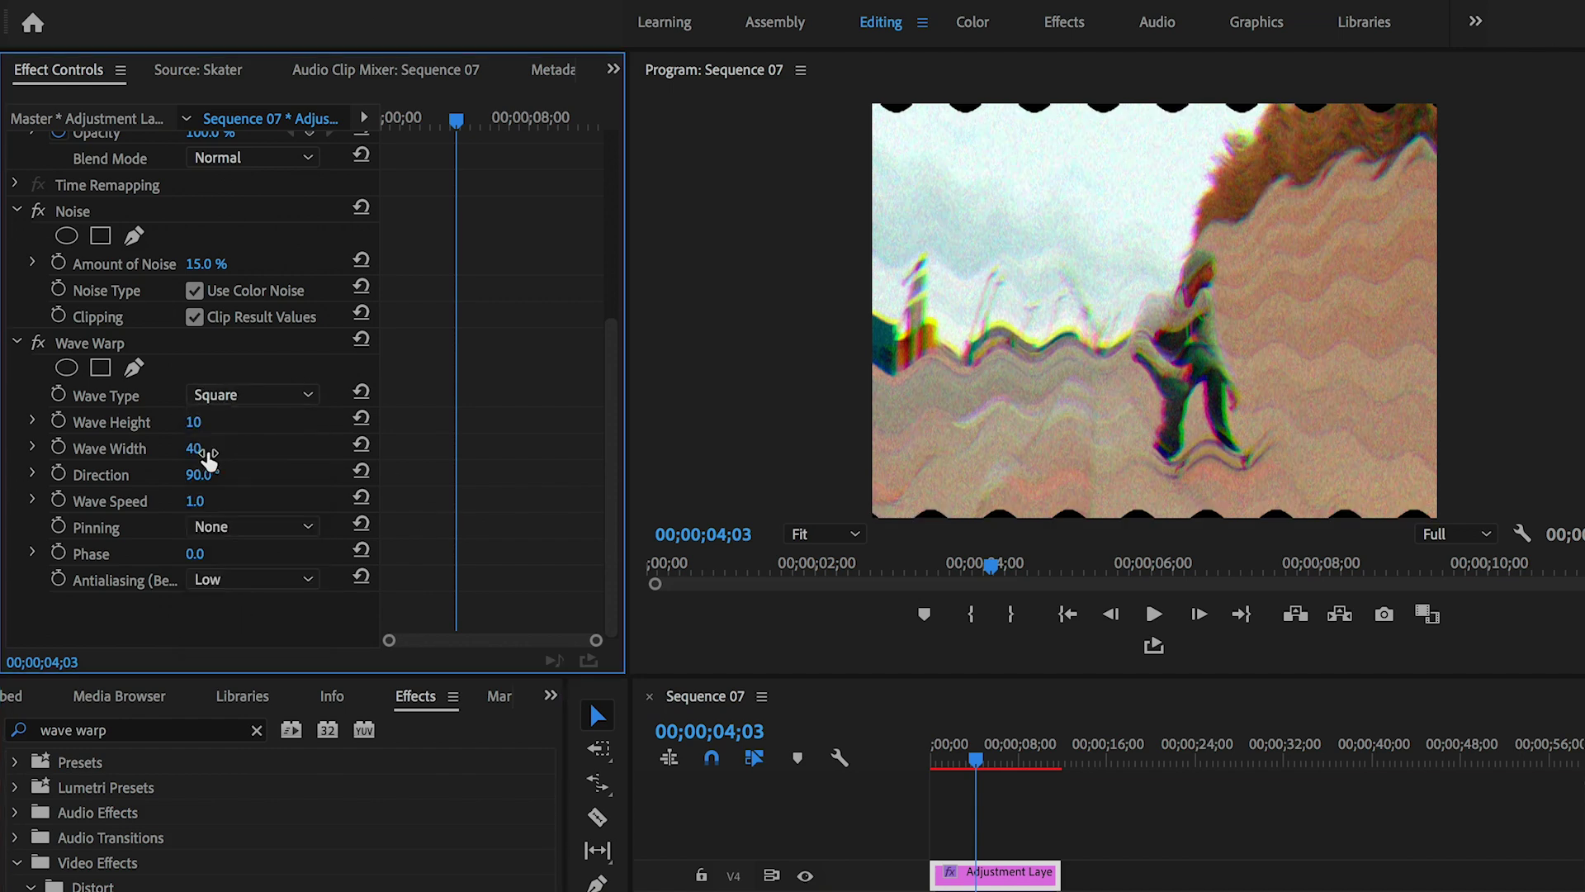
click(204, 450)
text(1000)
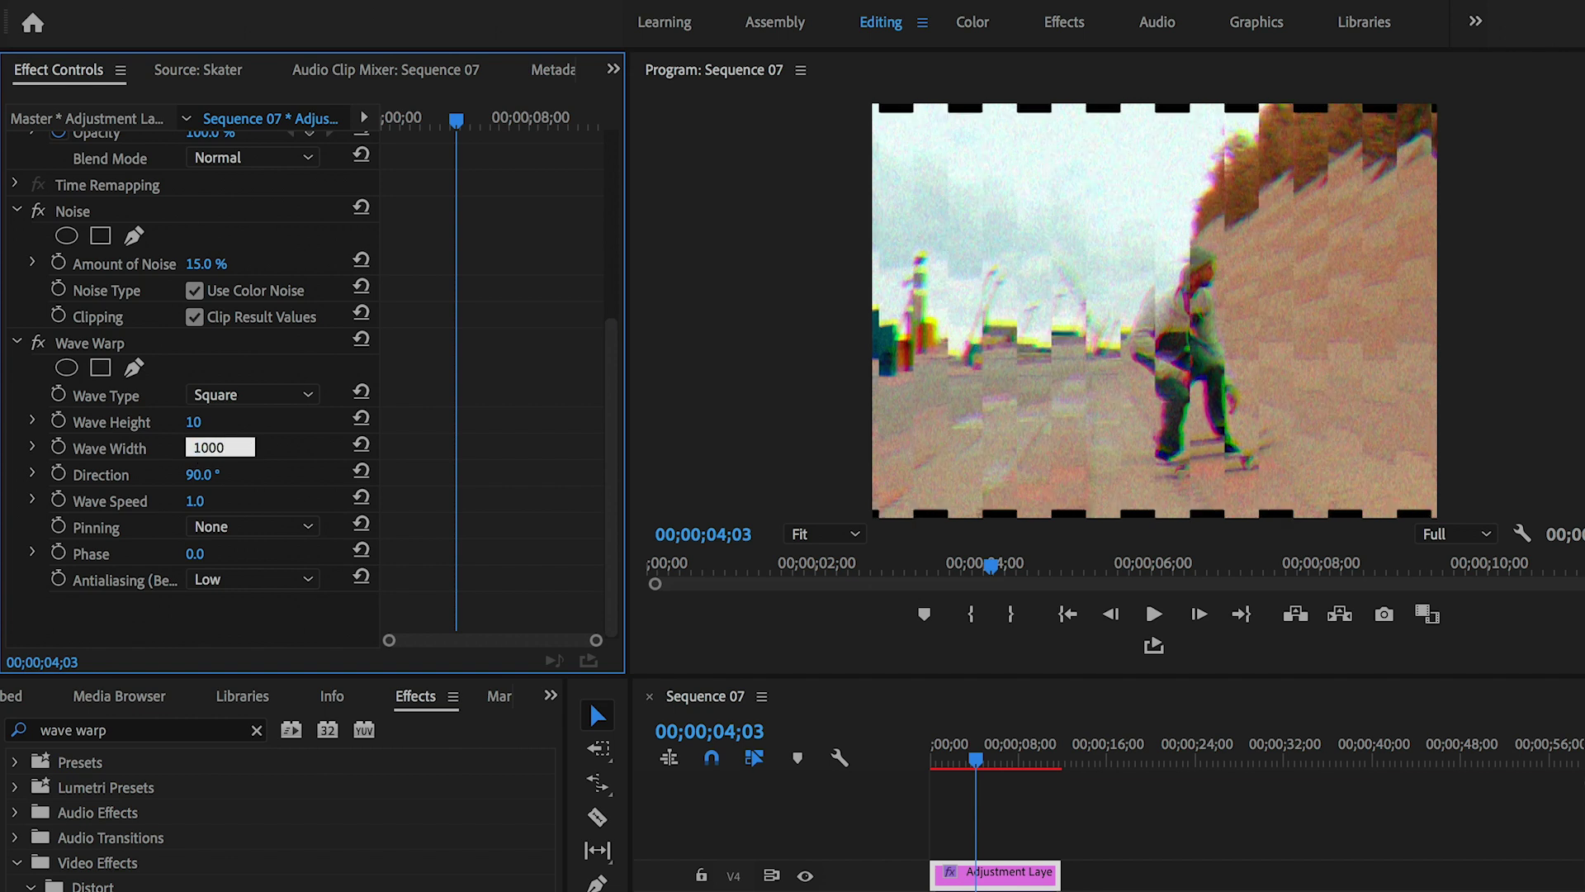
key(Return)
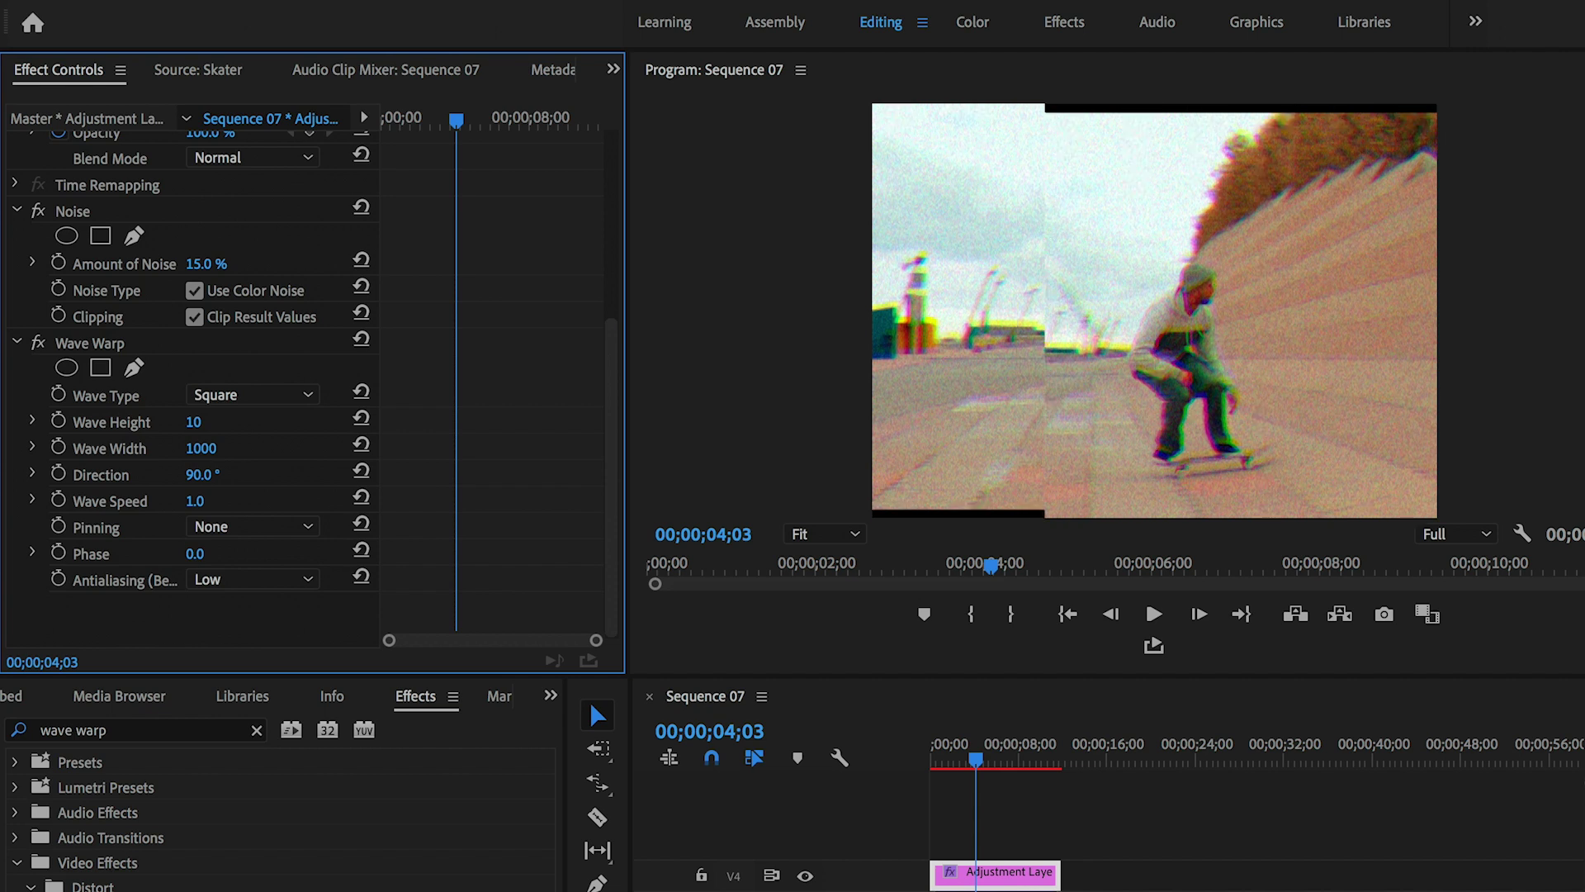
- Set warp direction 0°, speed 0.2 and All Edges pinning, then render previews
click(199, 473)
text(0)
key(Return)
click(200, 501)
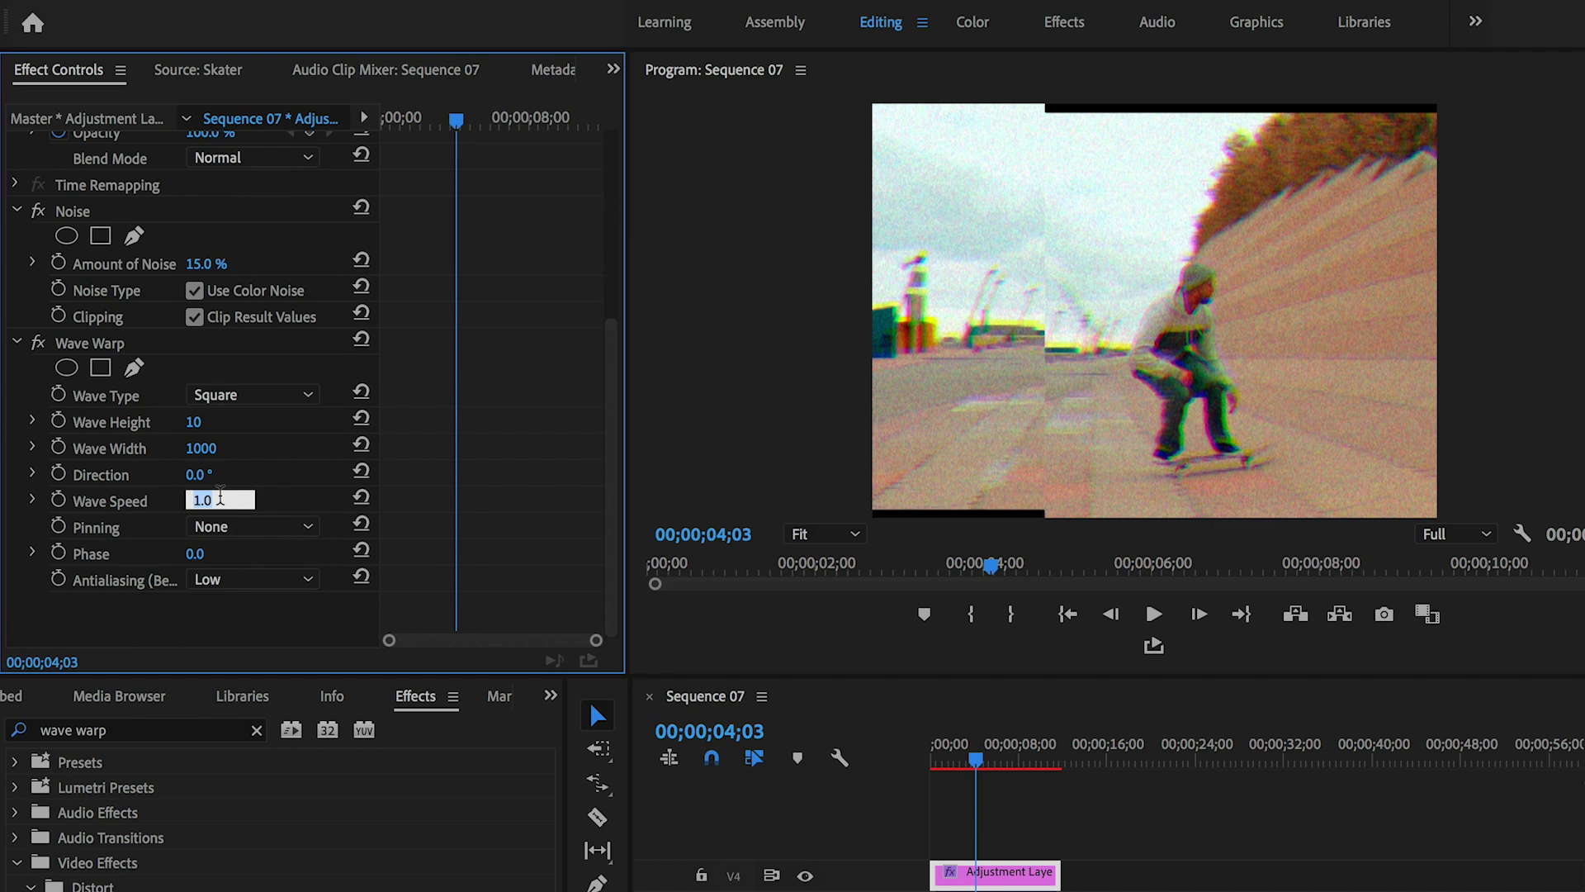
text(0.2)
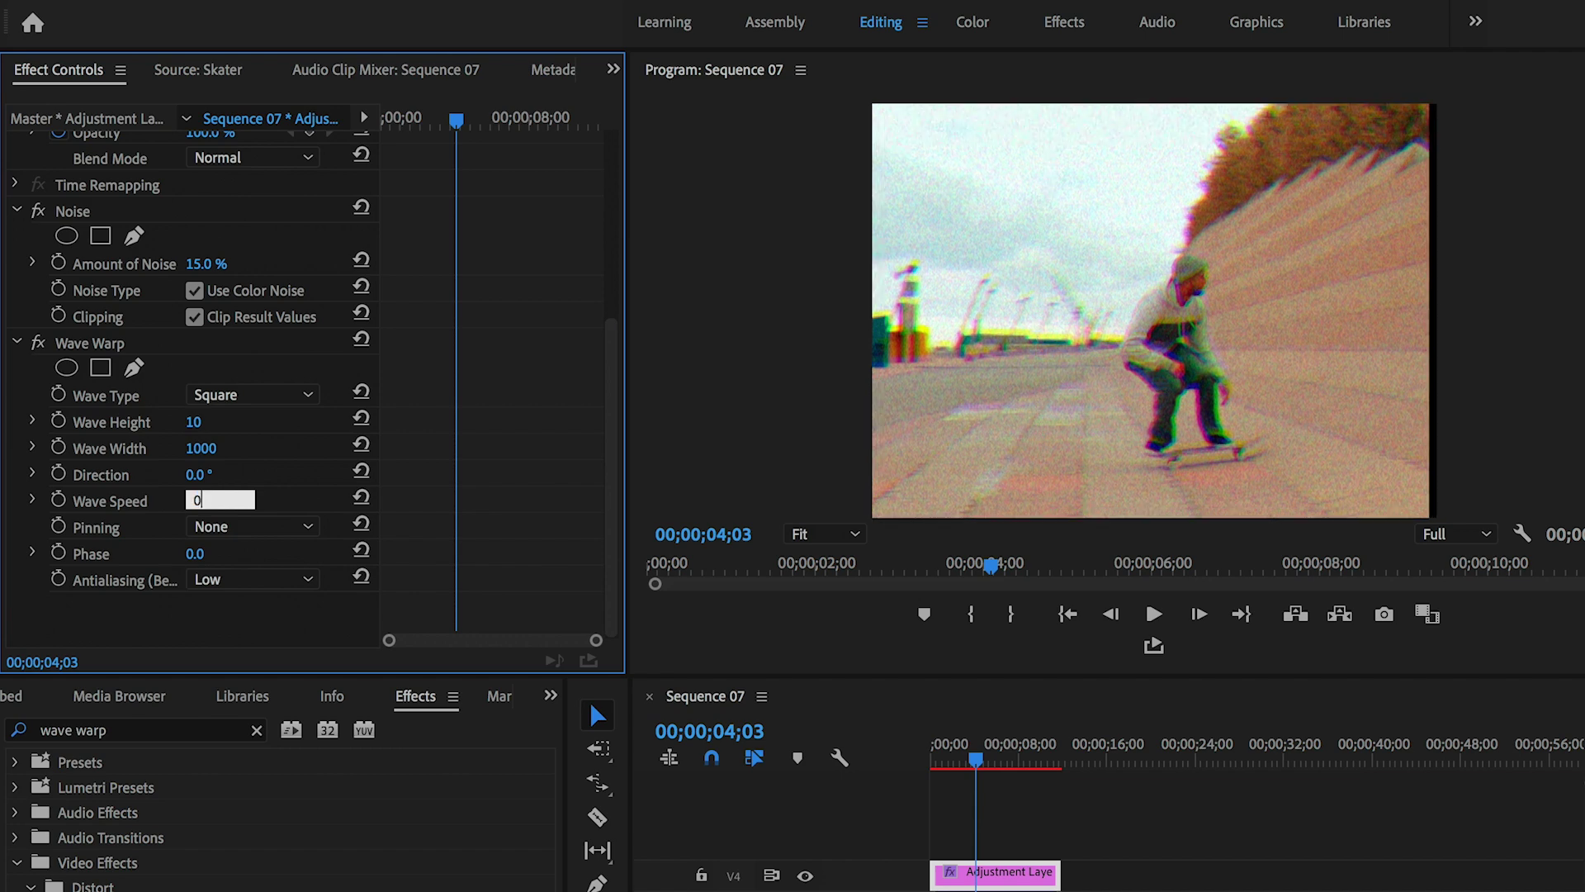
key(Return)
click(196, 501)
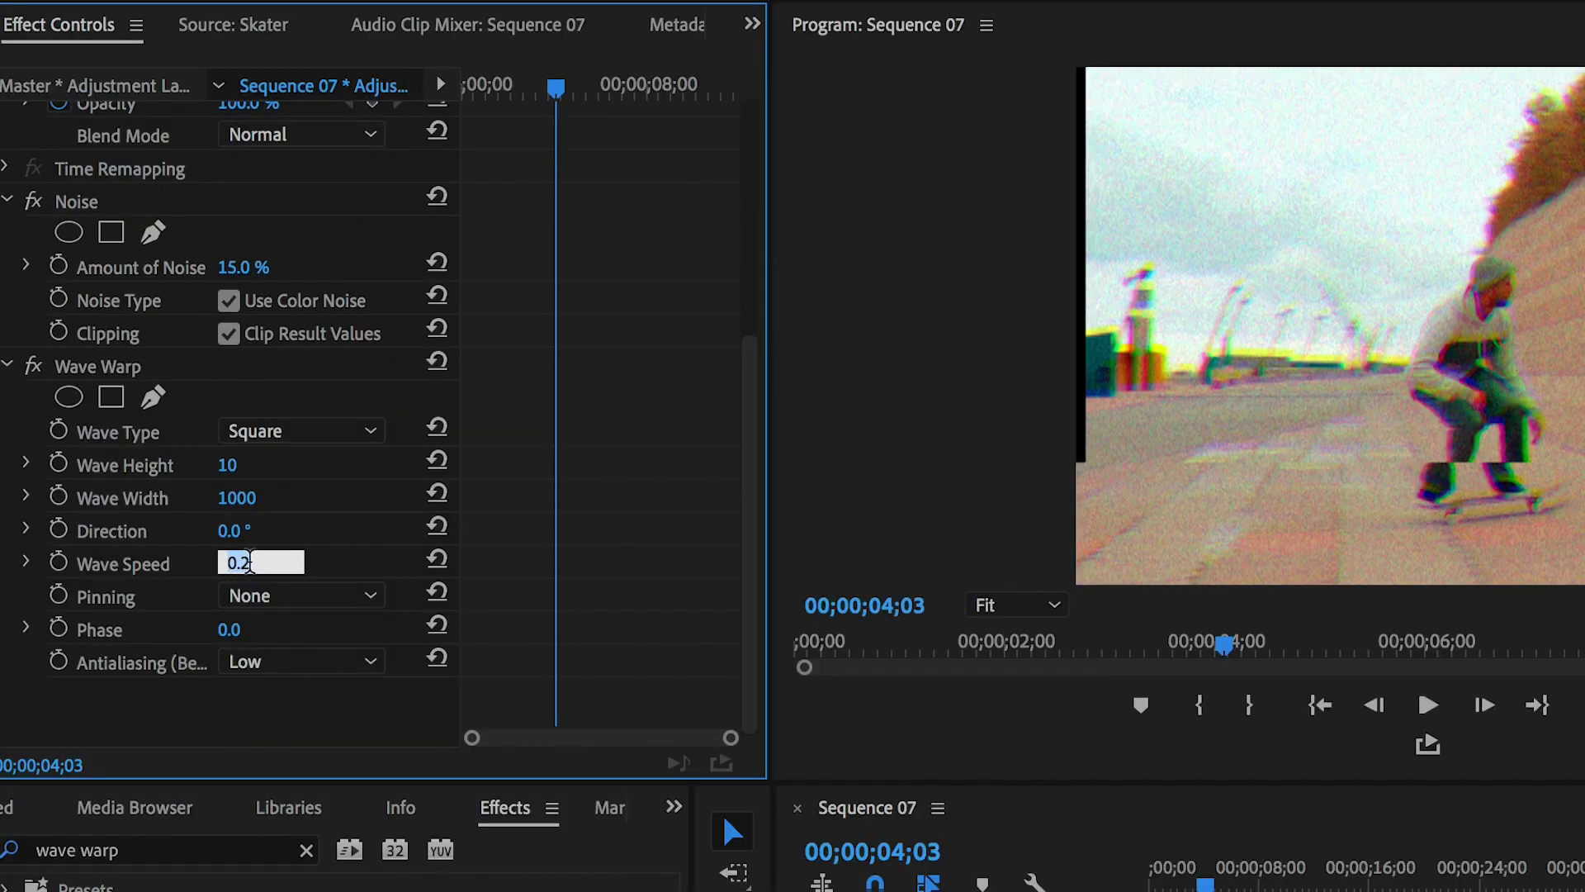
click(319, 493)
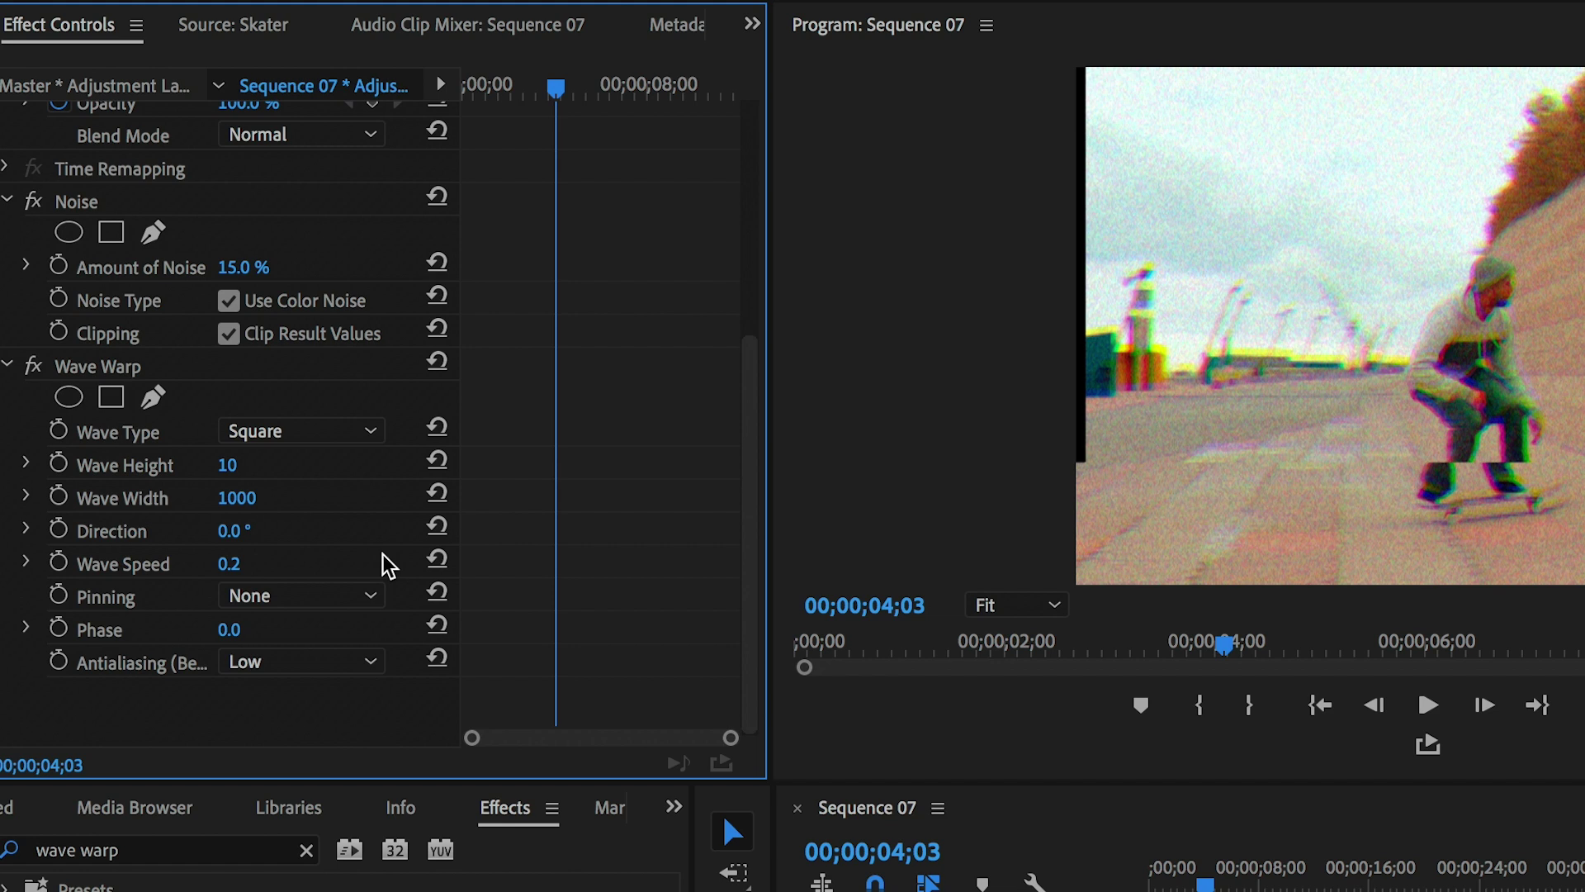
click(370, 599)
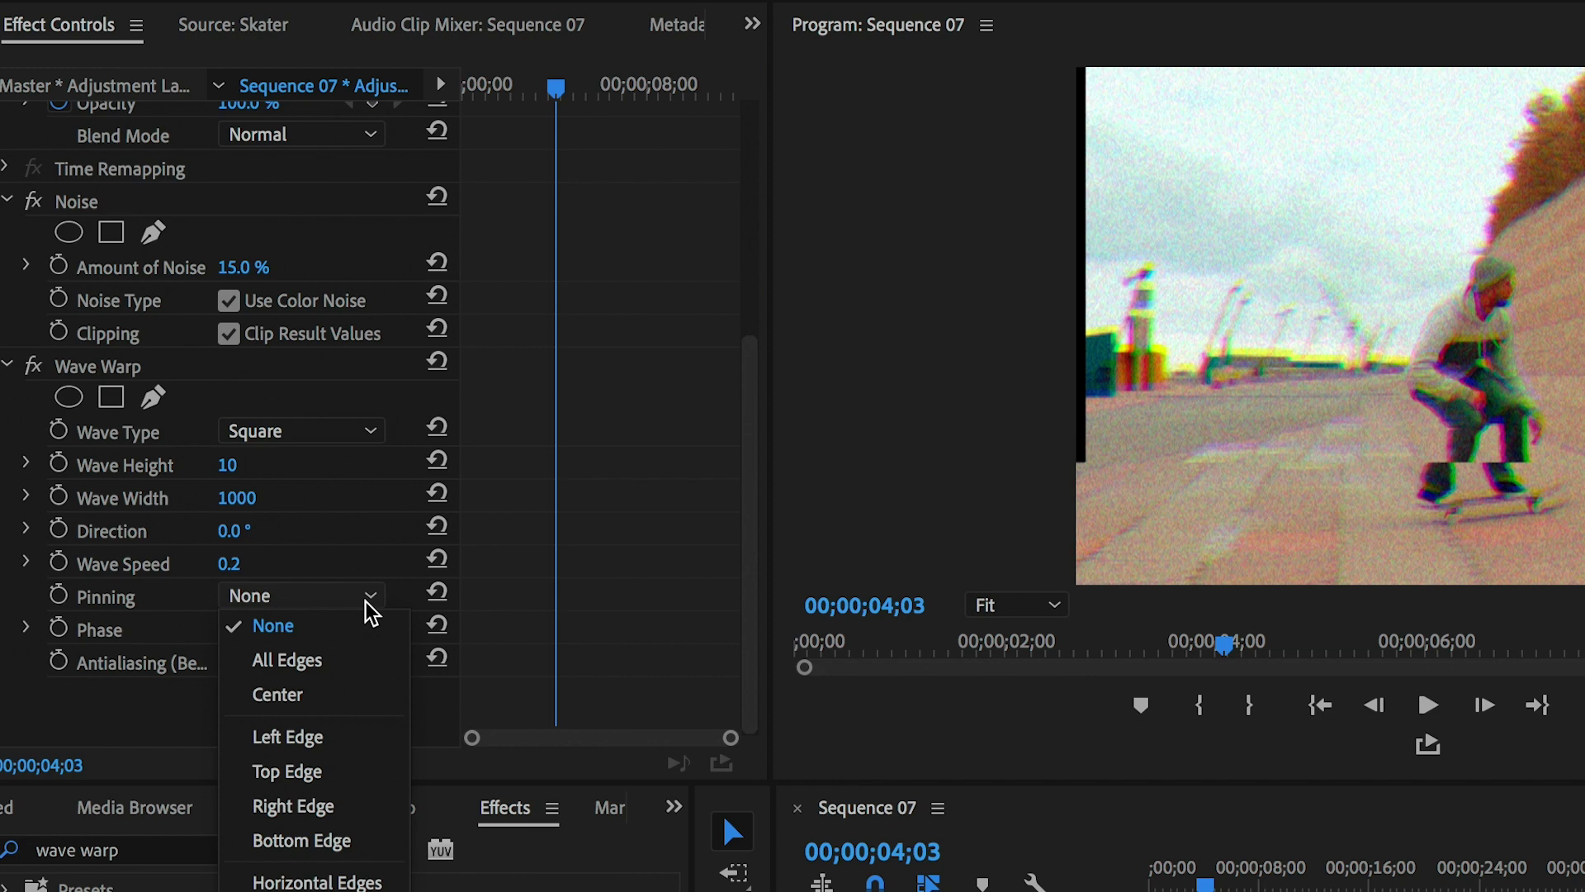
click(344, 665)
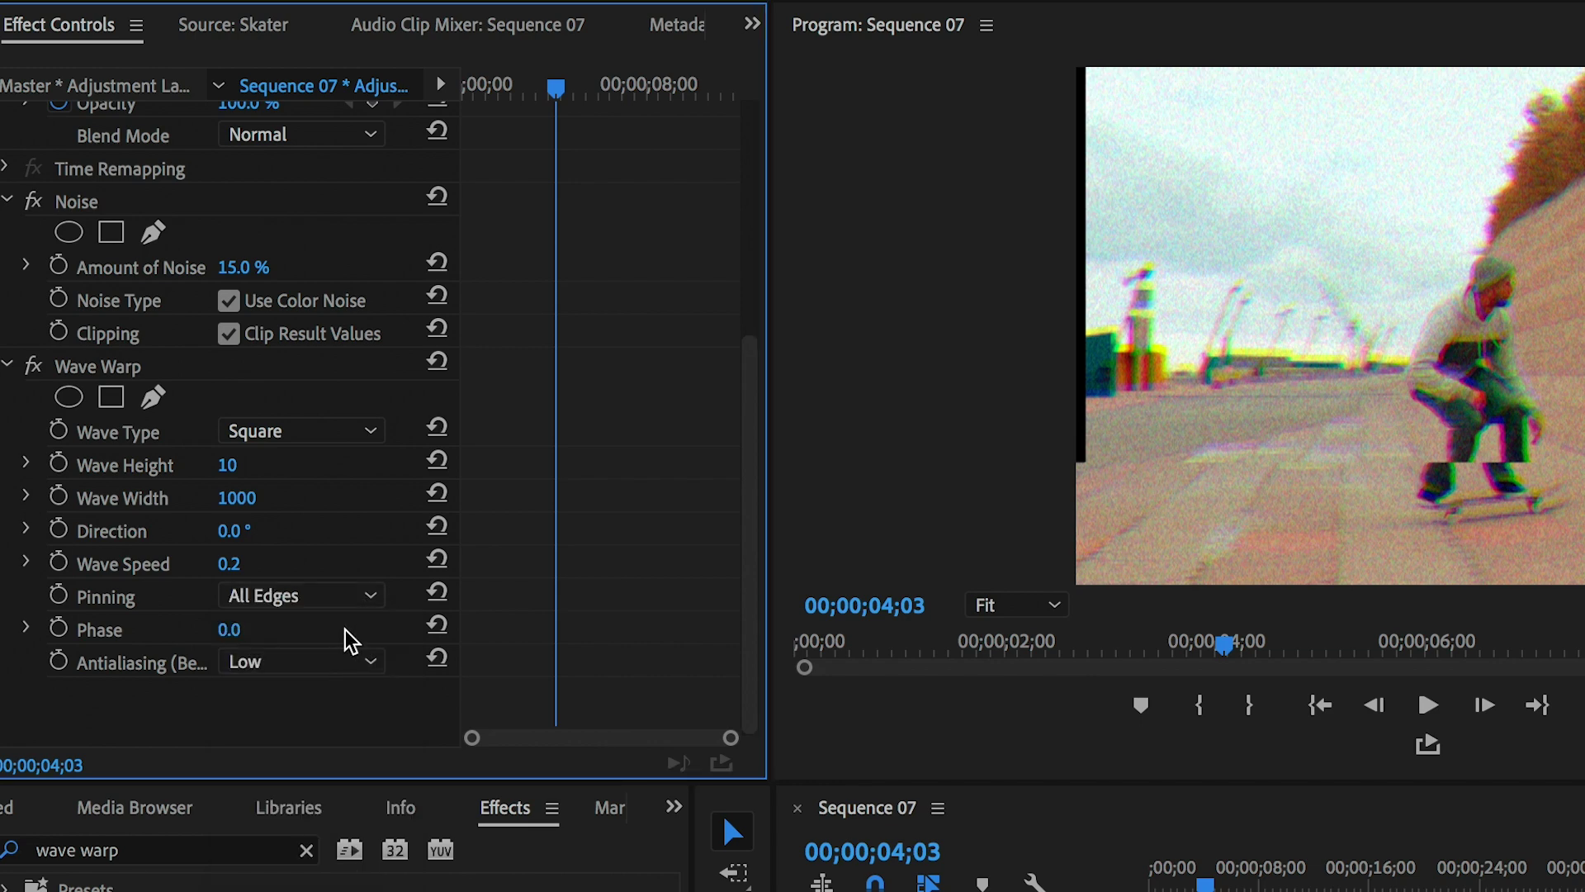
key(Return)
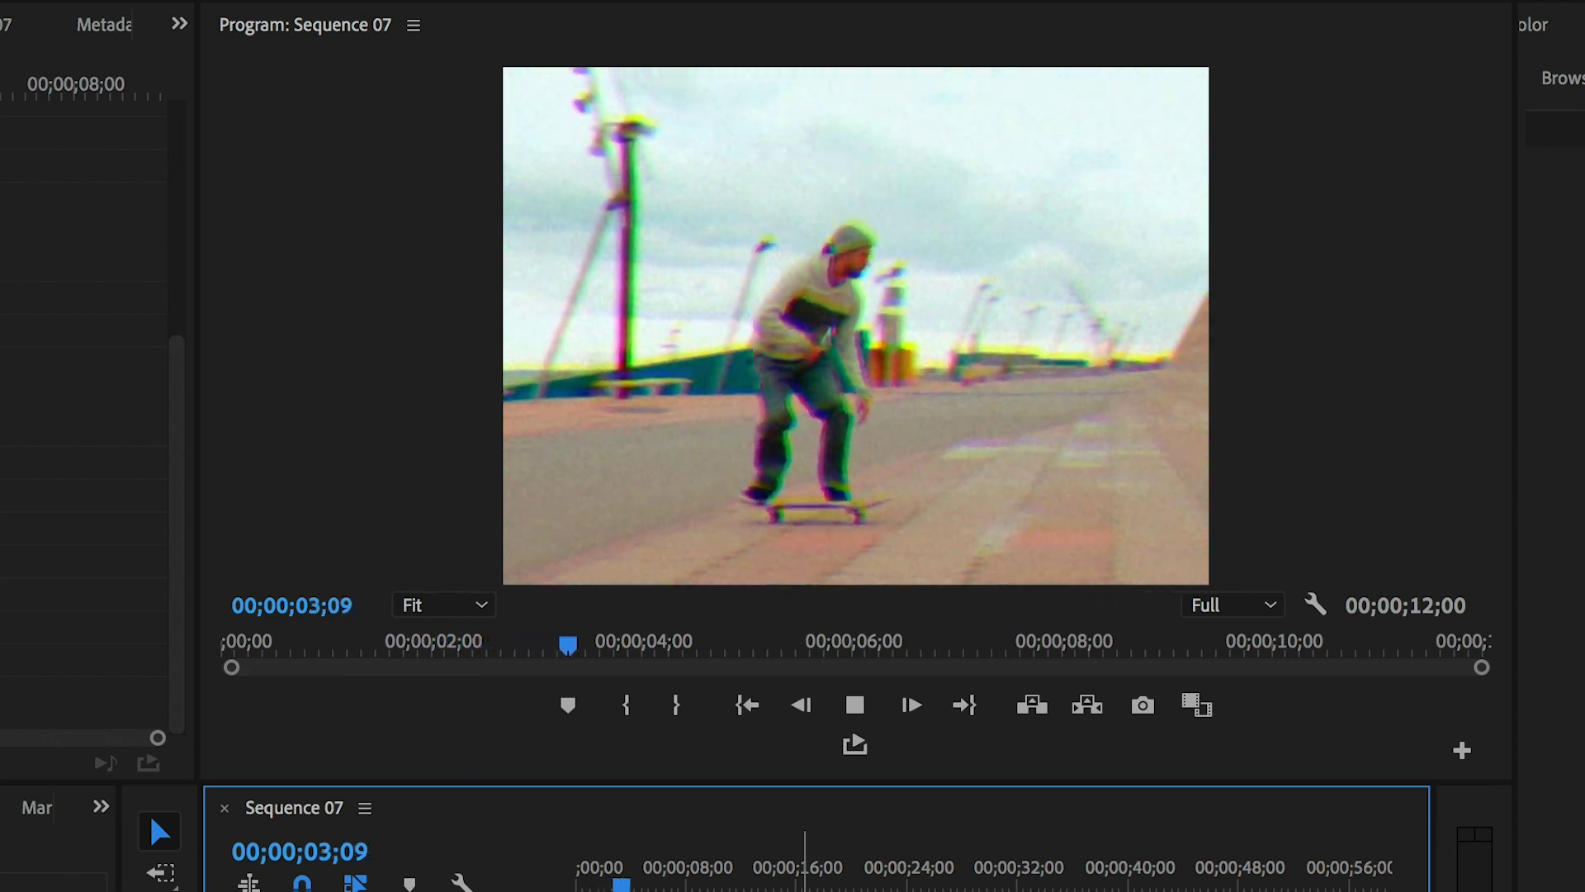
key(space)
drag(652, 883, 540, 882)
key(space)
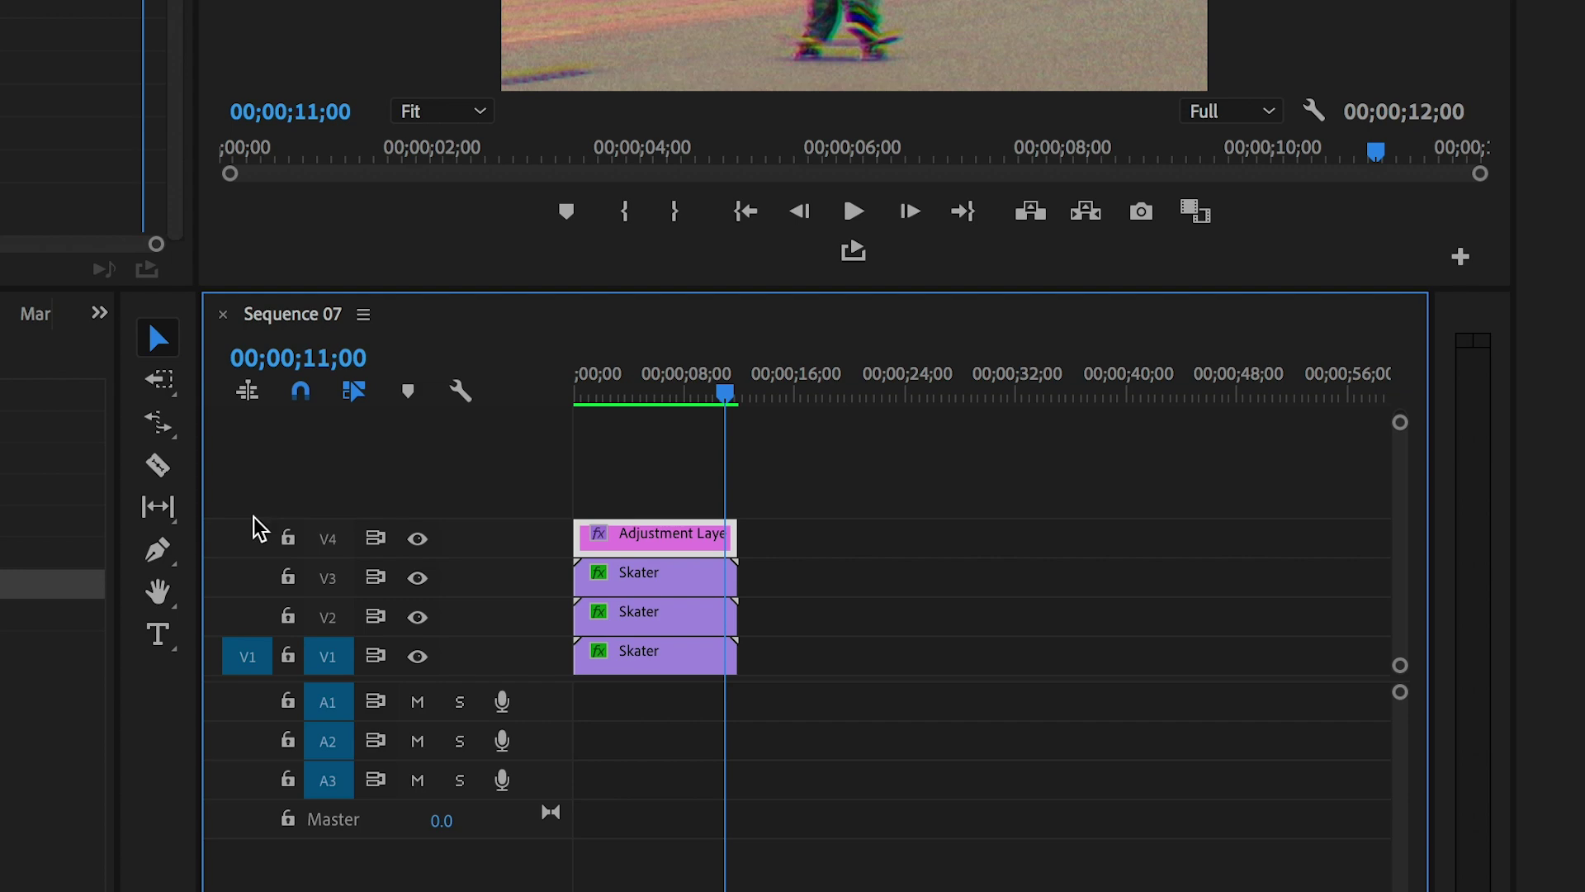
- Add a 'PLAY' text layer and a two-line 'December 10, 1996 / 11:33 AM' text layer
click(161, 635)
click(1039, 239)
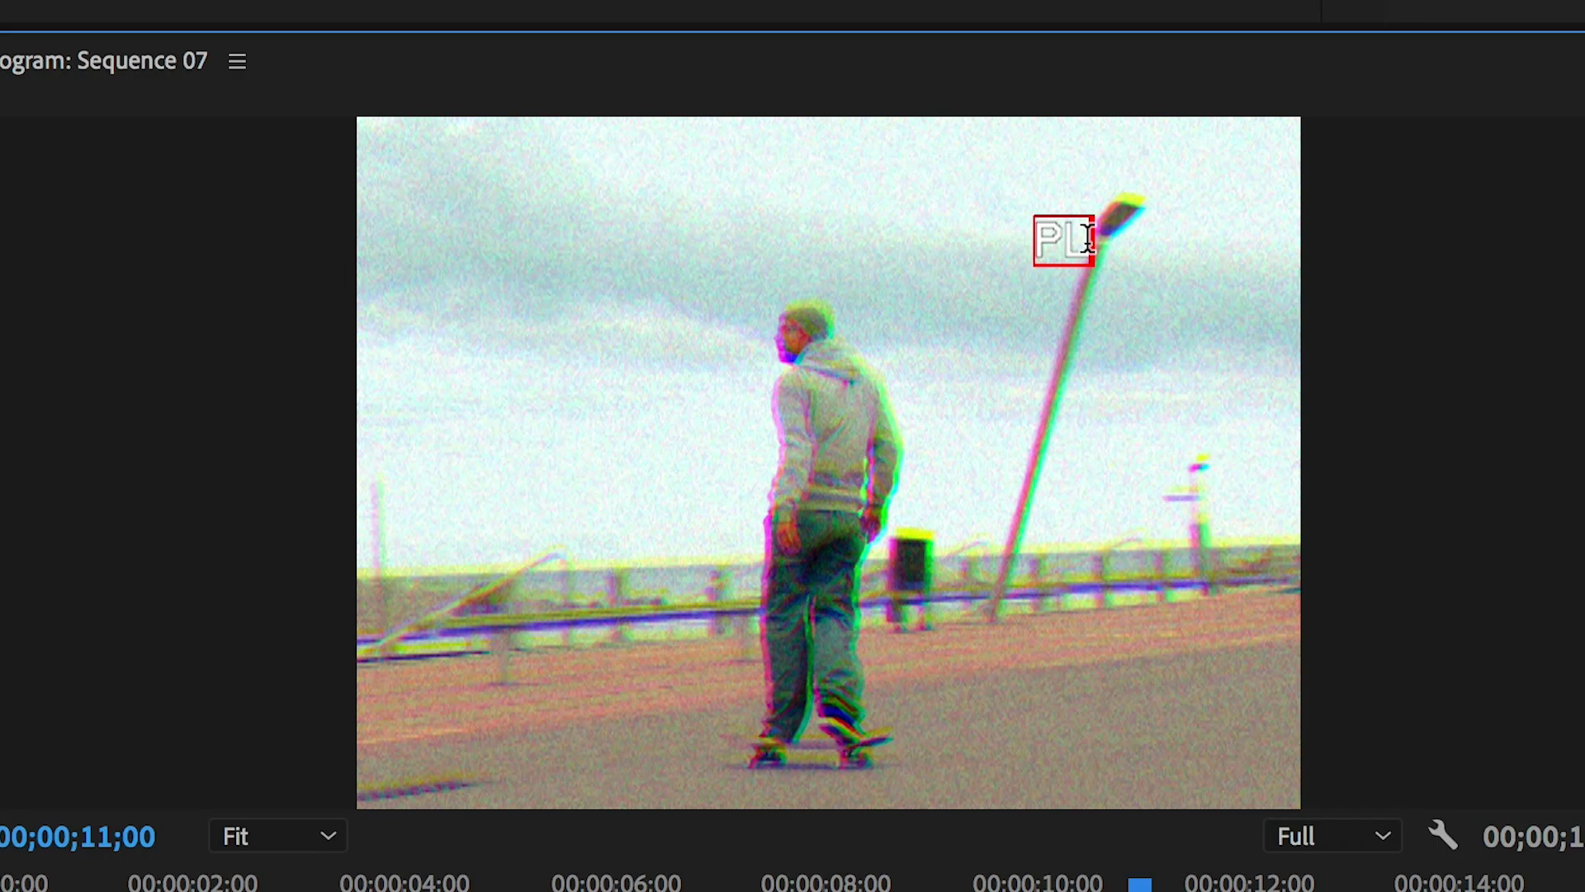
text(PLAY)
click(450, 635)
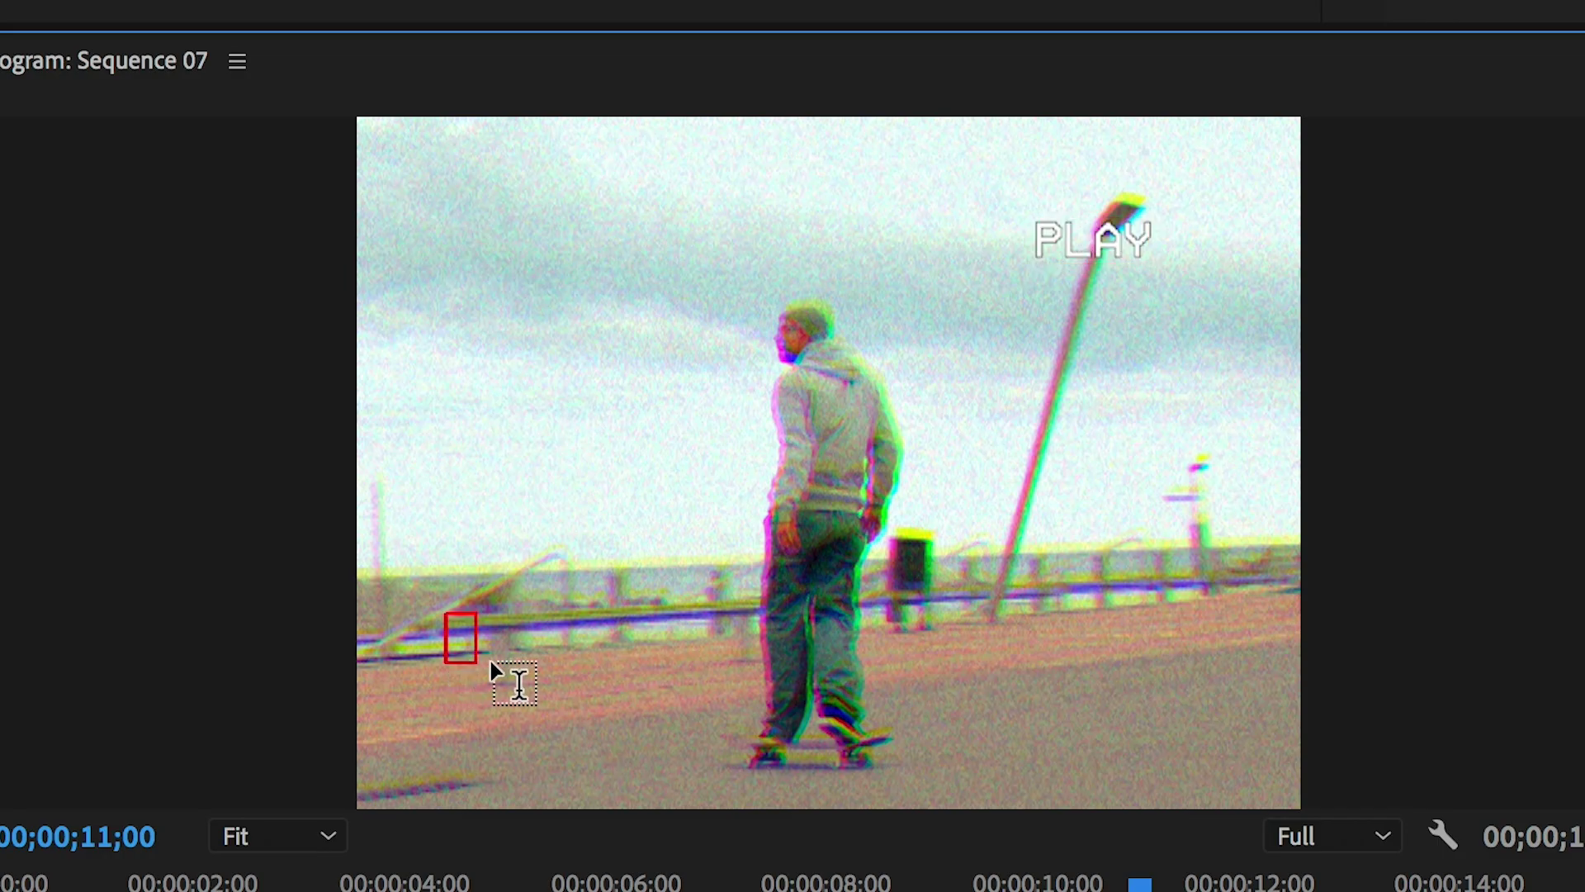
text(December 10, 1996)
key(Return)
text(11:33 AM)
key(Escape)
- Move PLAY to the top left, place the date block lower left, and keep VCR OSD Mono
drag(1114, 246, 516, 210)
drag(556, 684, 551, 670)
click(1547, 626)
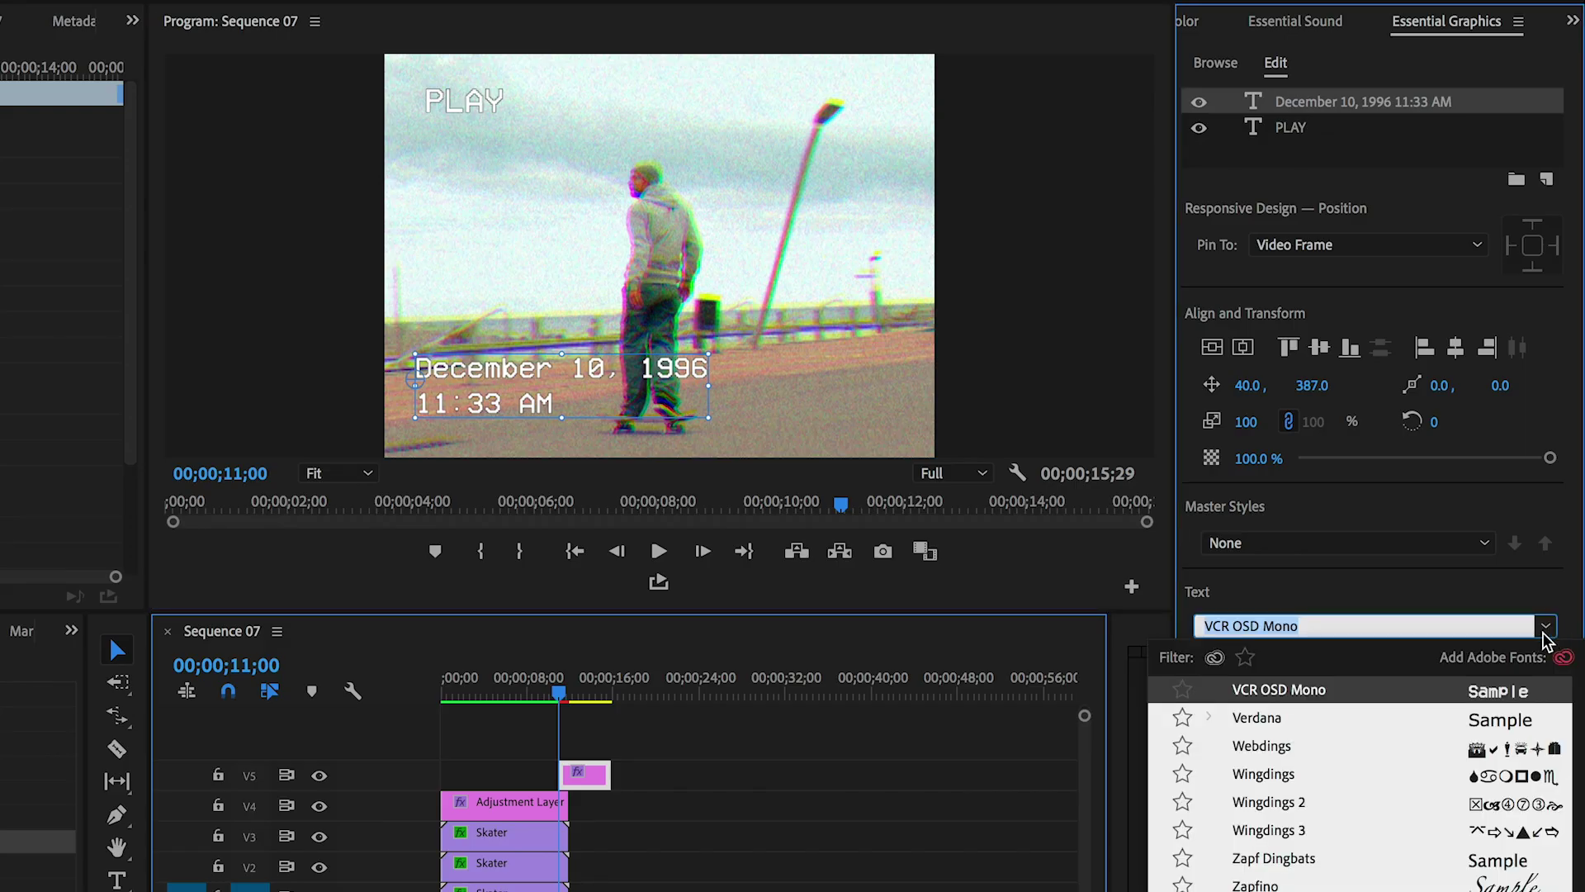
click(1321, 696)
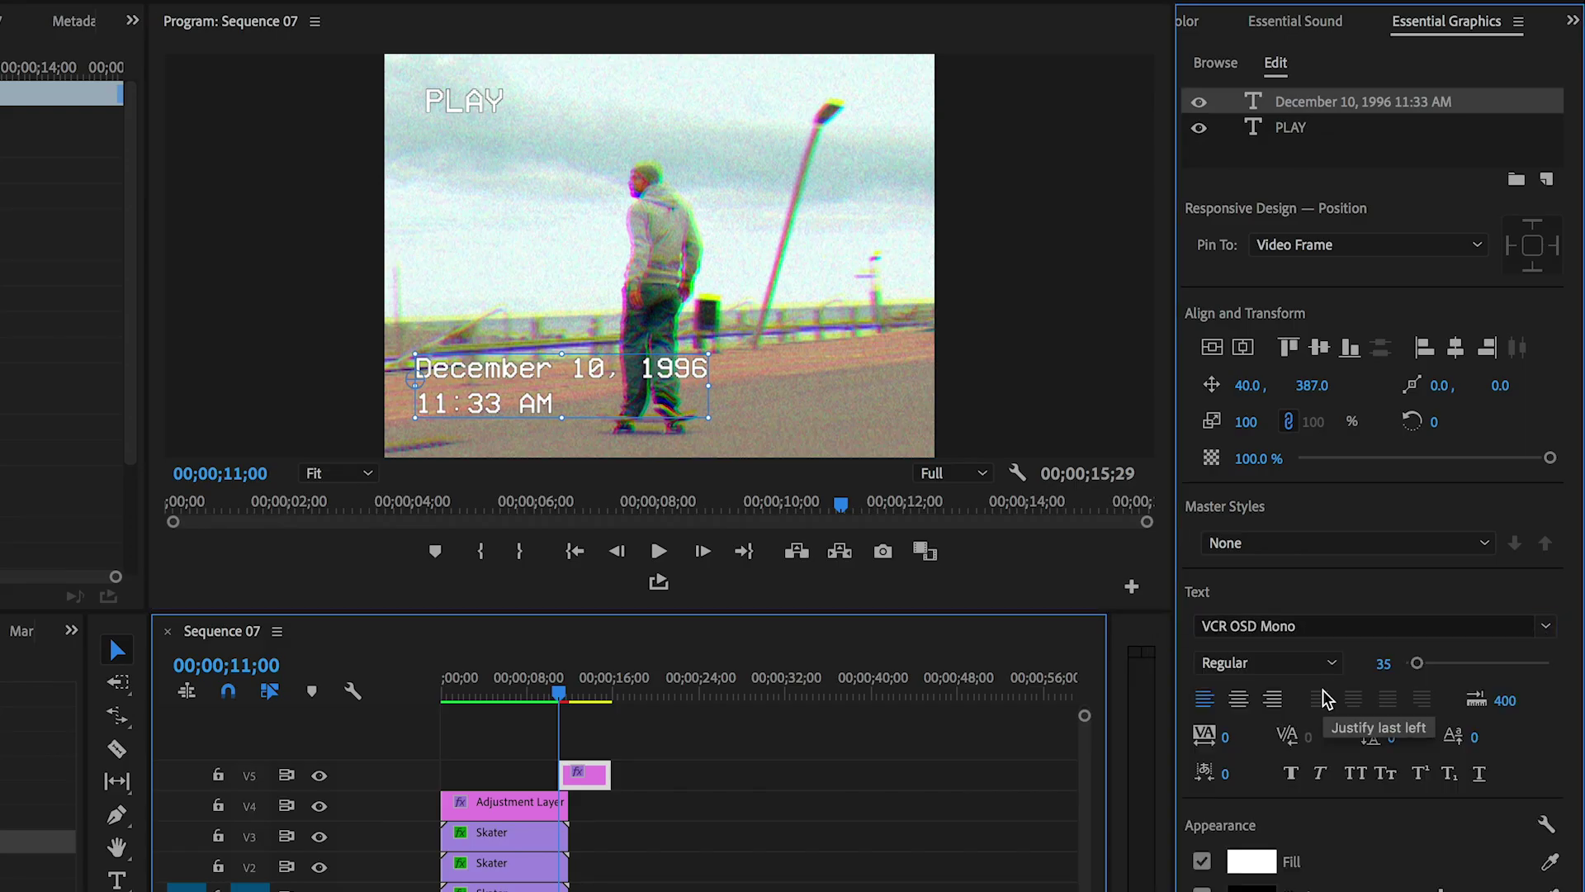
- Make the PLAY text bold
double_click(459, 102)
click(1290, 772)
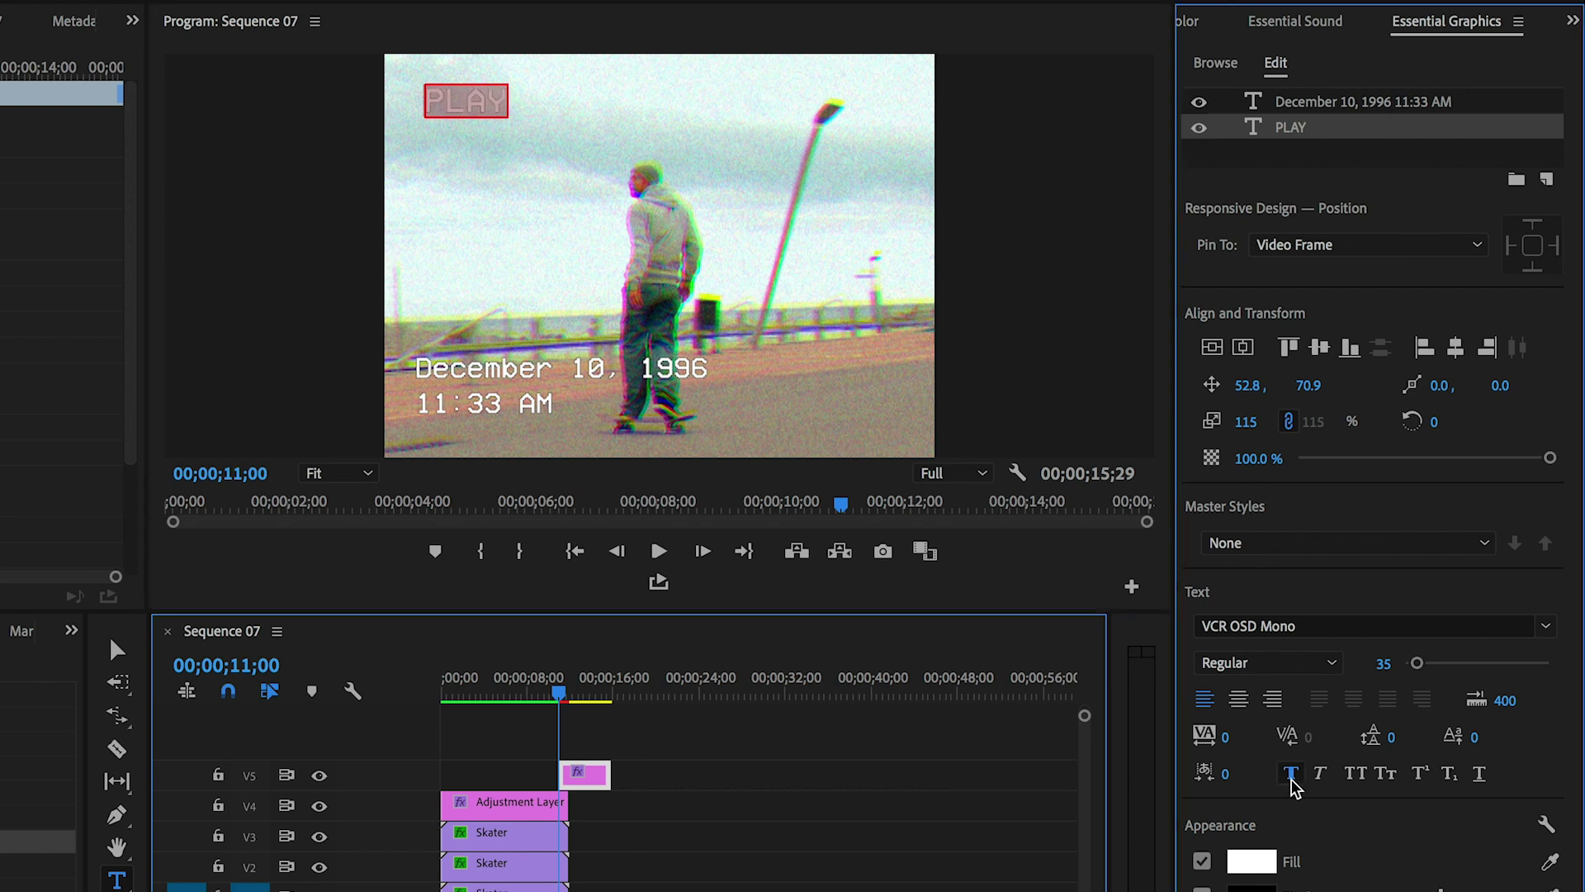
click(450, 101)
double_click(461, 102)
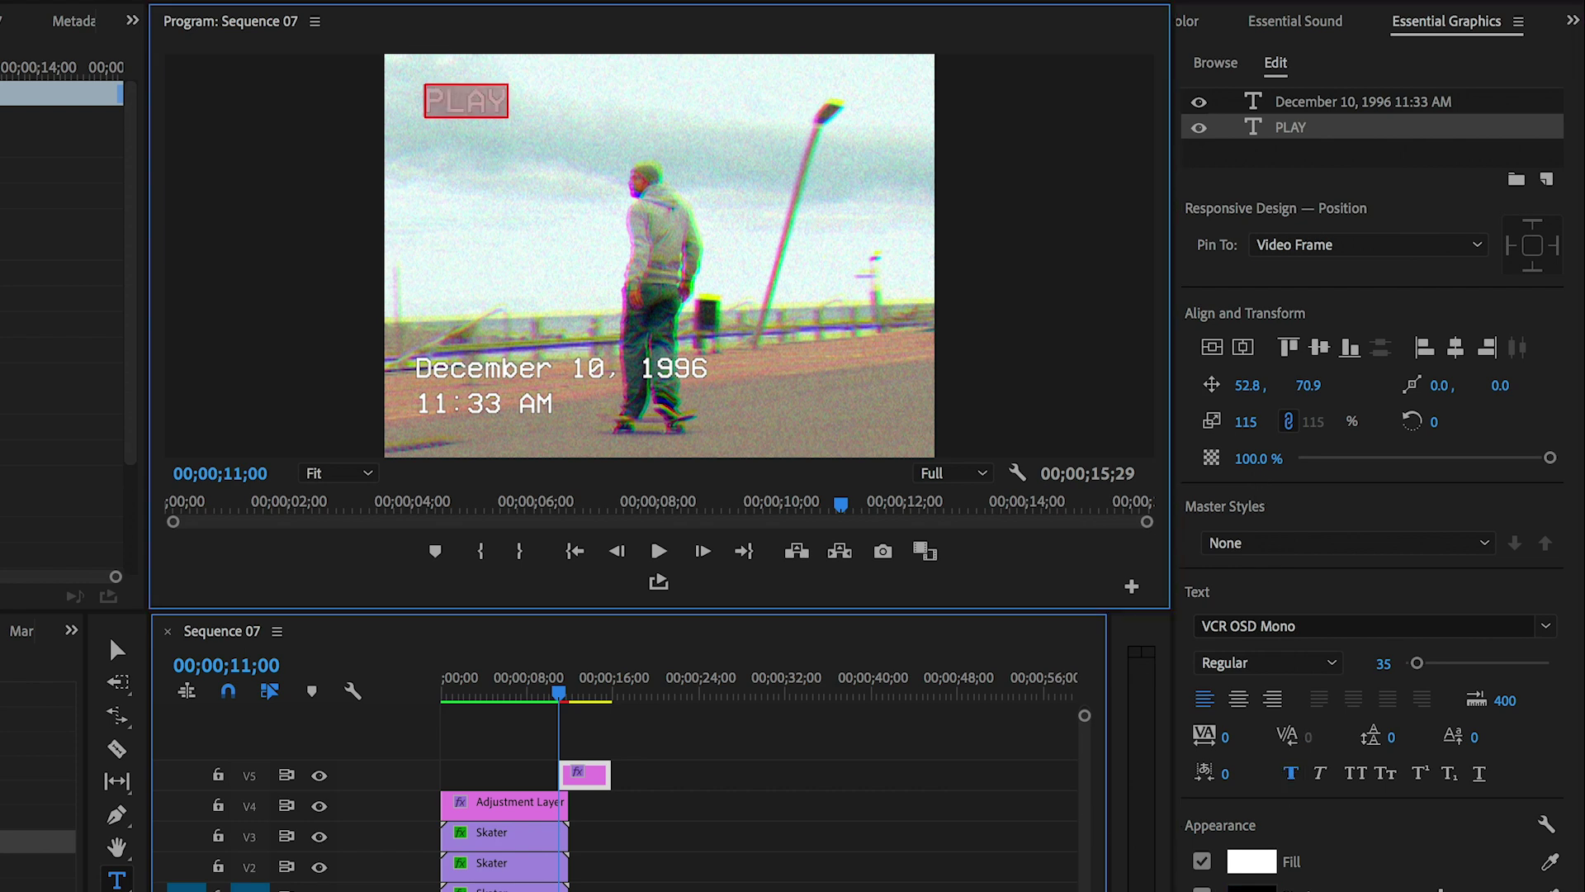
click(1286, 103)
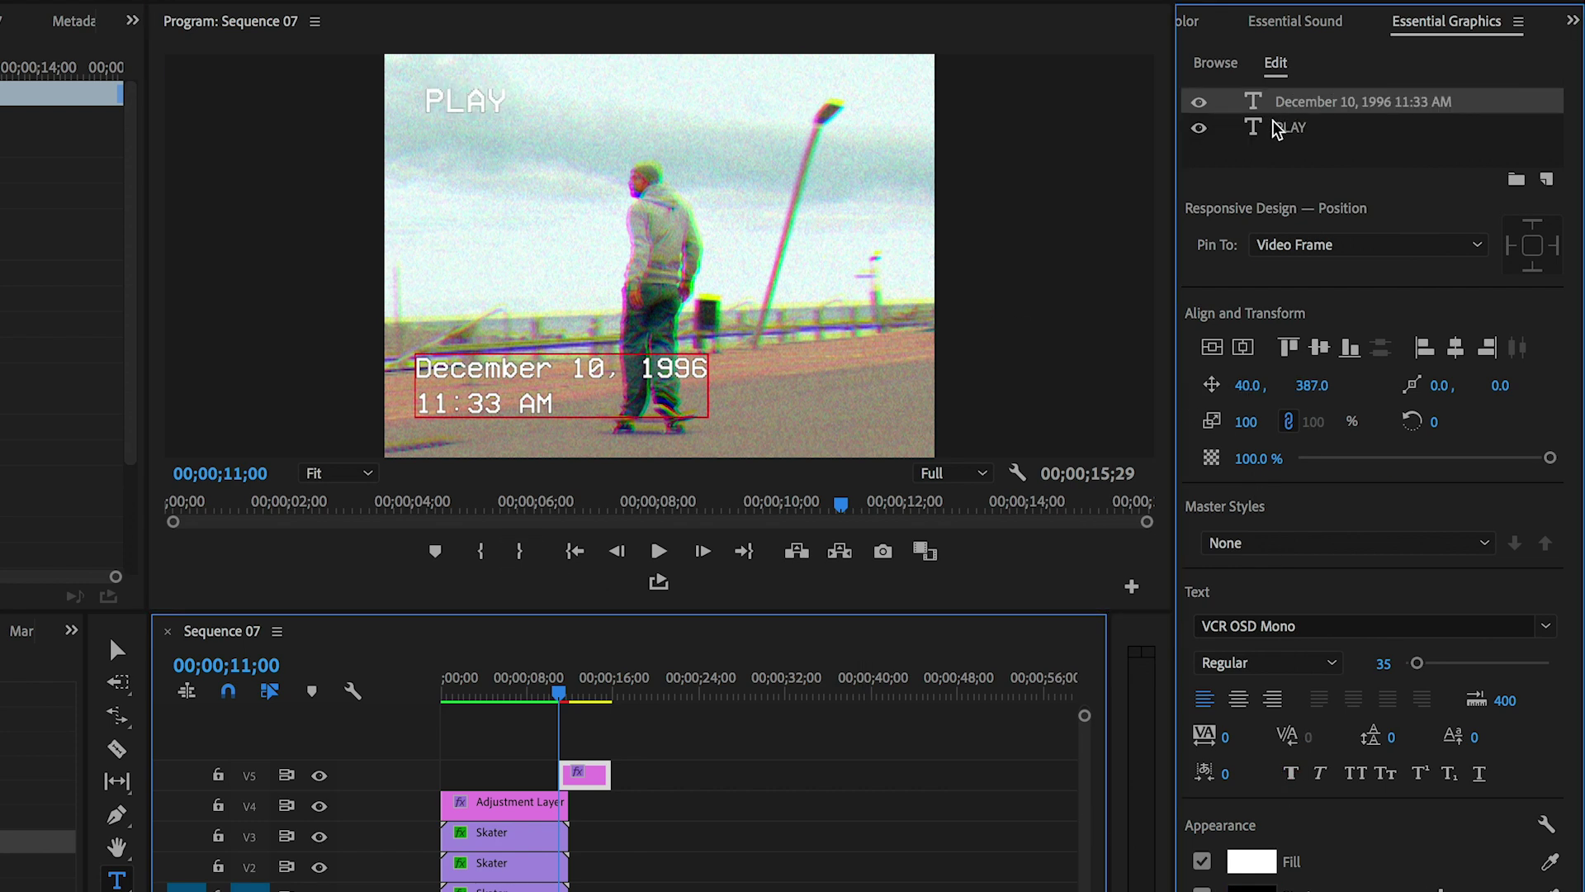
click(525, 809)
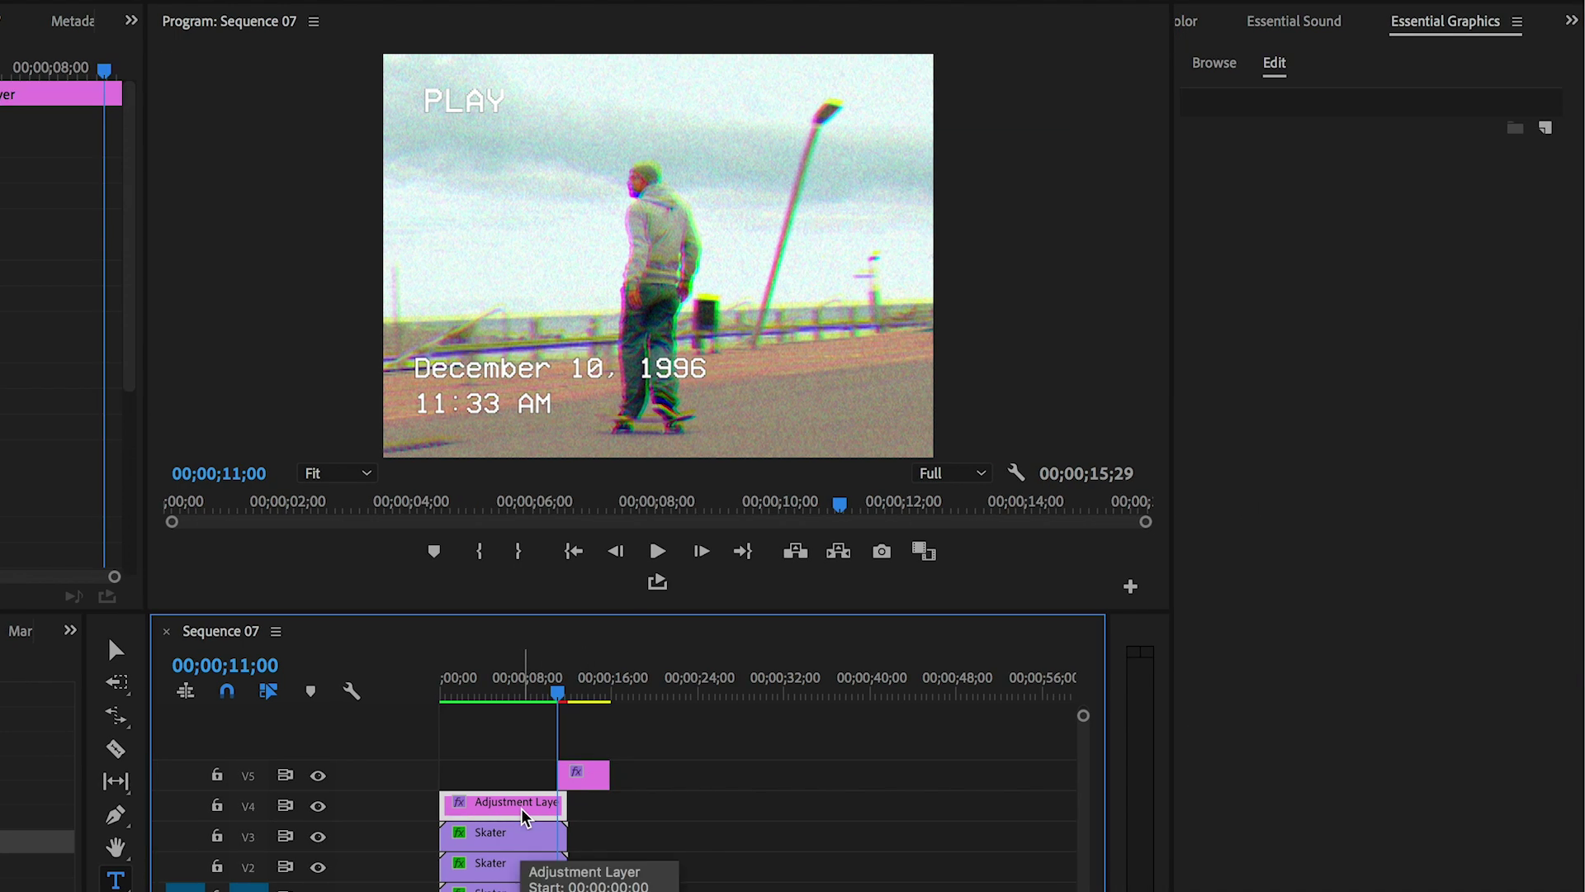
- Move the adjustment layer to a new top track and trim the date graphic to end with the Skater clips
mouse_move(541, 810)
mouse_down()
mouse_move(531, 747)
mouse_move(485, 808)
mouse_move(467, 808)
mouse_move(567, 805)
mouse_up()
drag(516, 747, 509, 780)
key(shift+7)
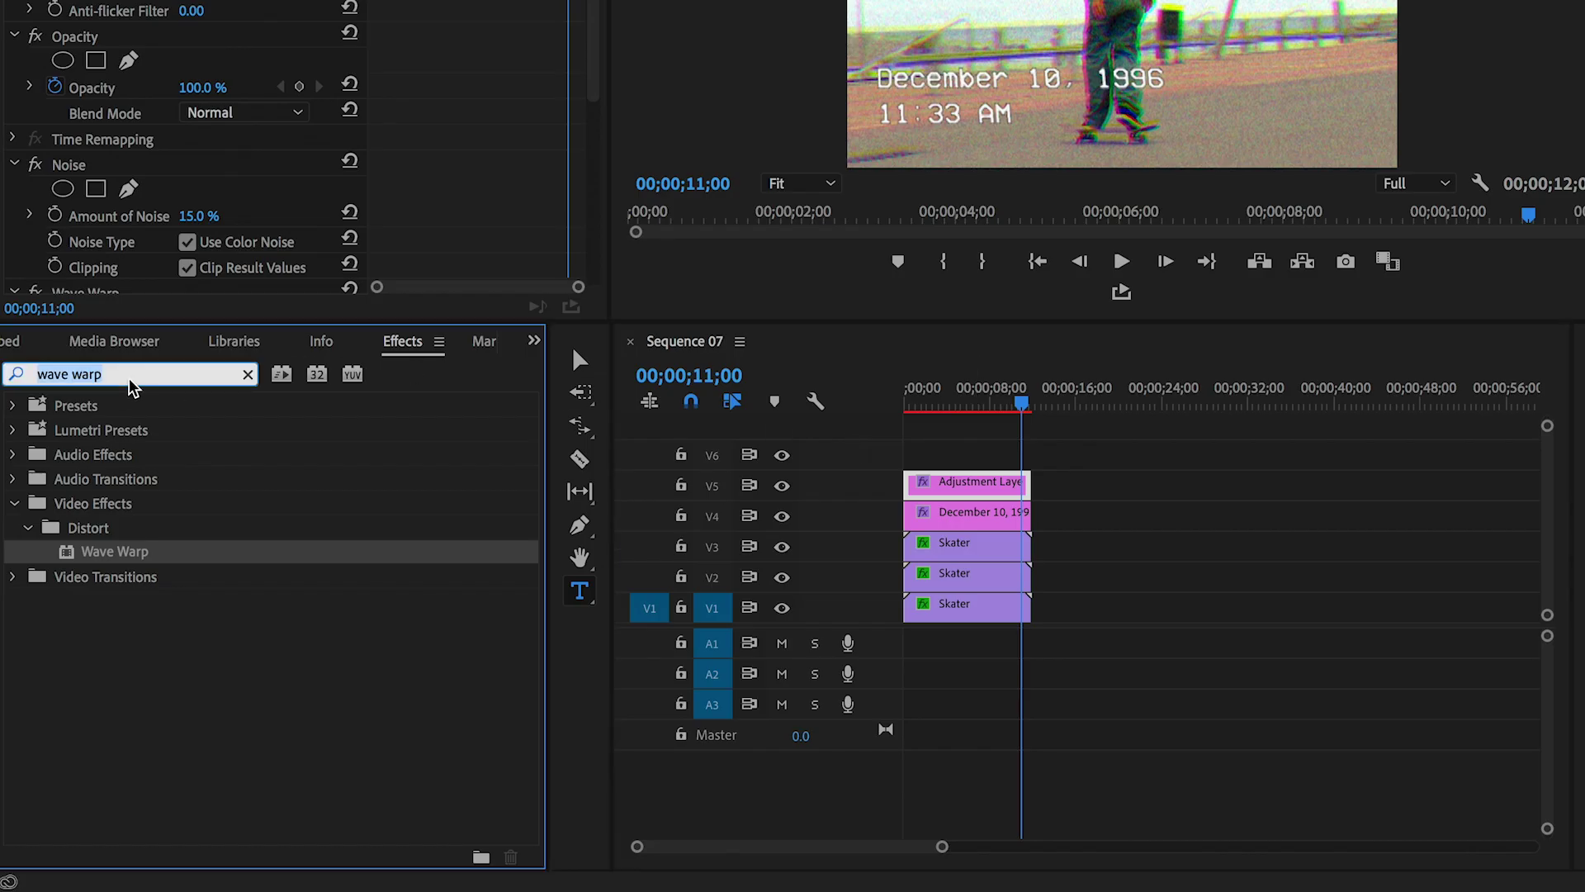
text(fast blur)
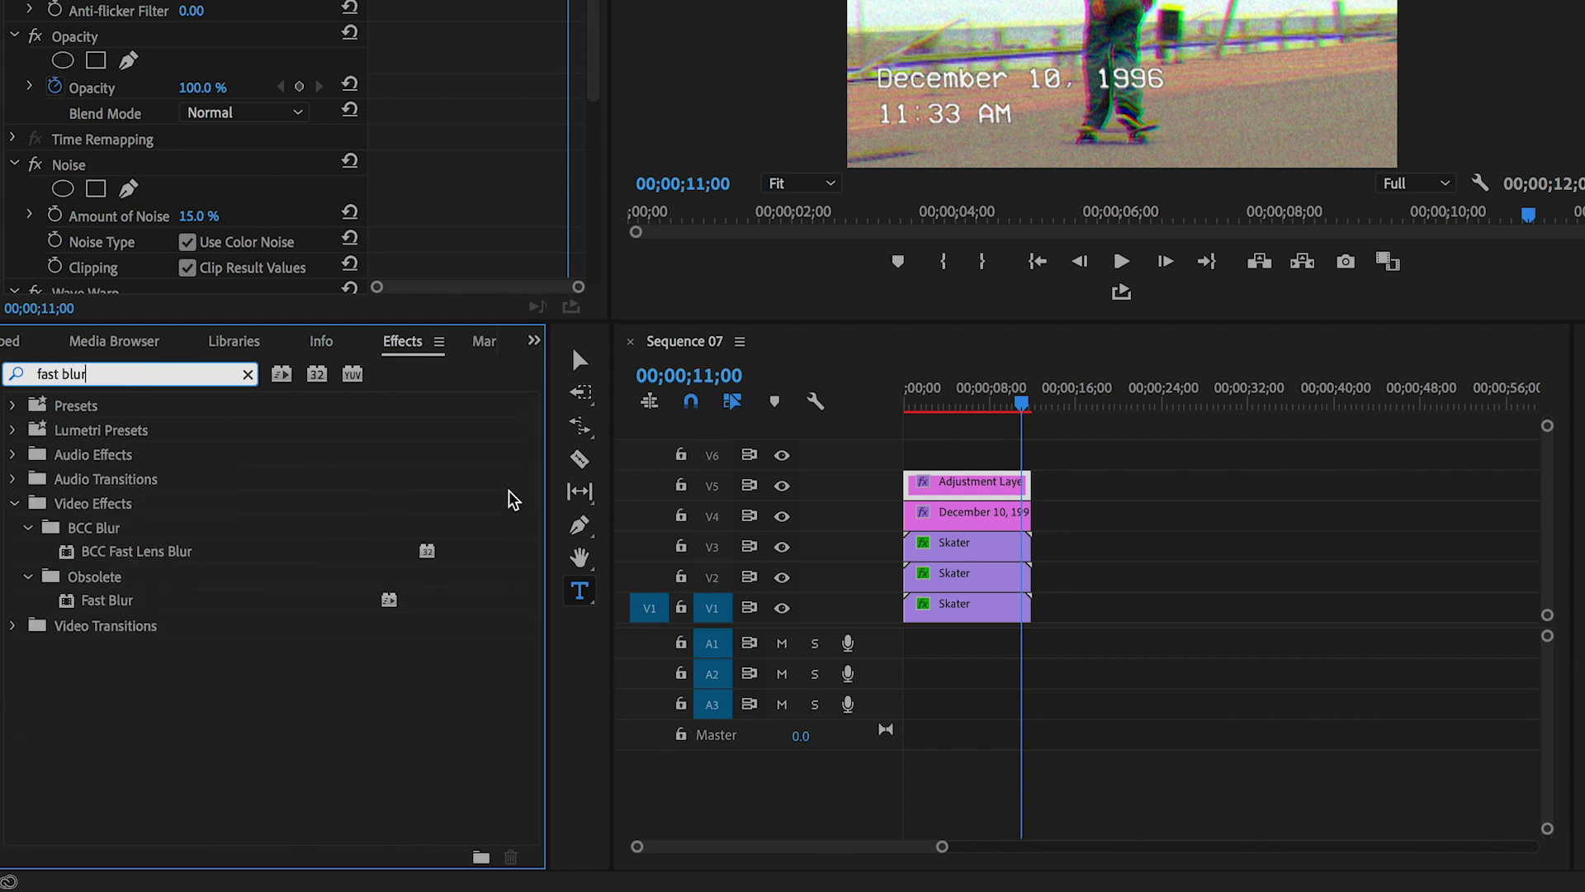
- Apply Fast Blur to the PLAY/date text graphic and set its Blurriness to 1
click(948, 513)
click(66, 603)
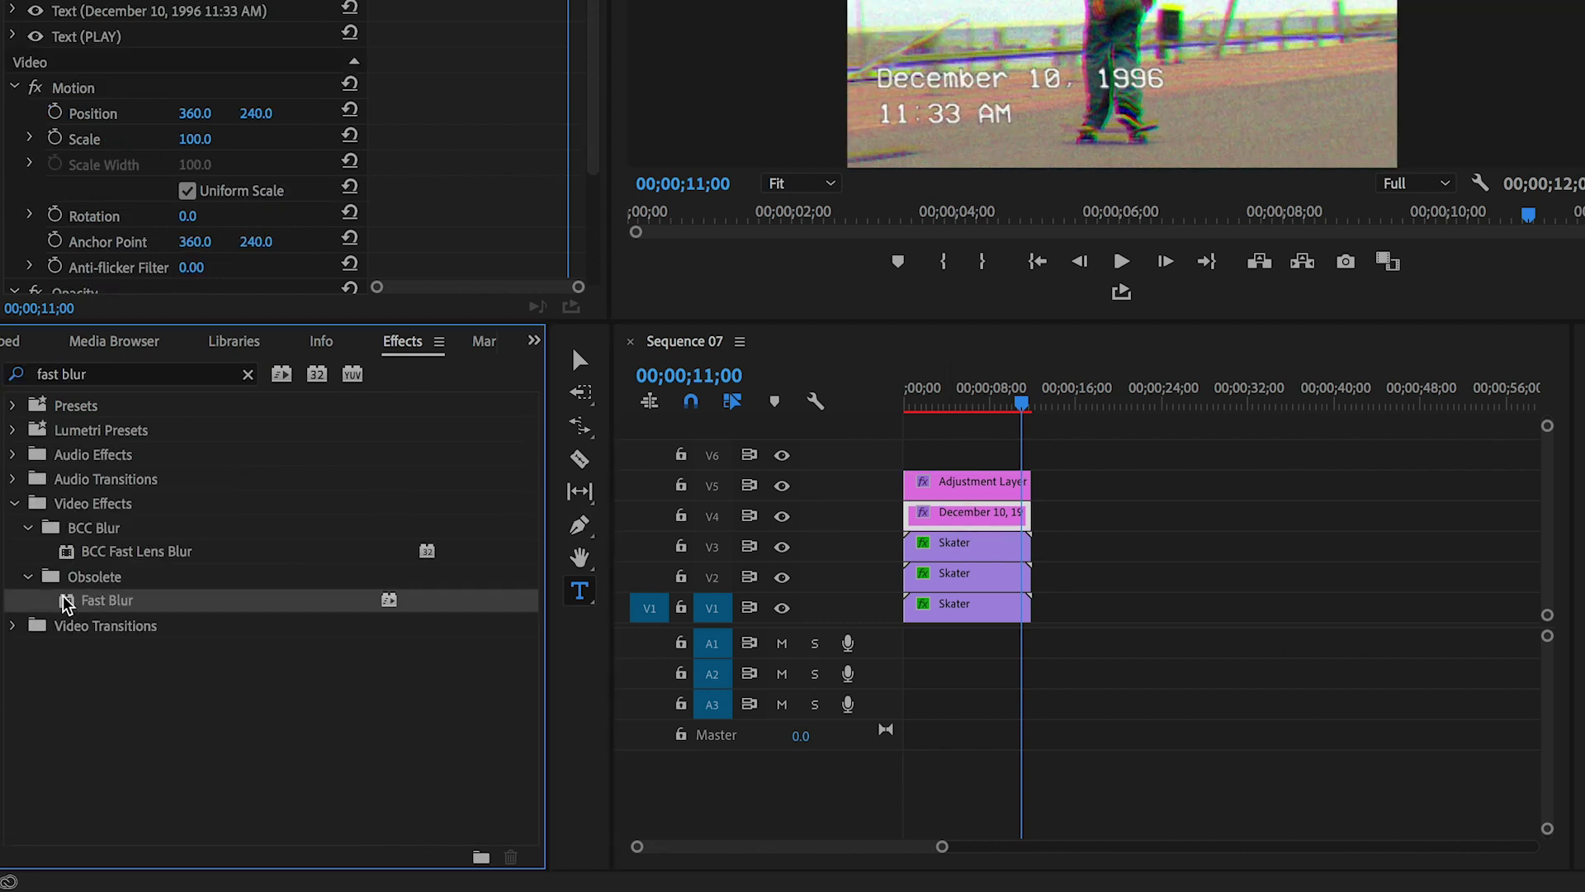
double_click(66, 603)
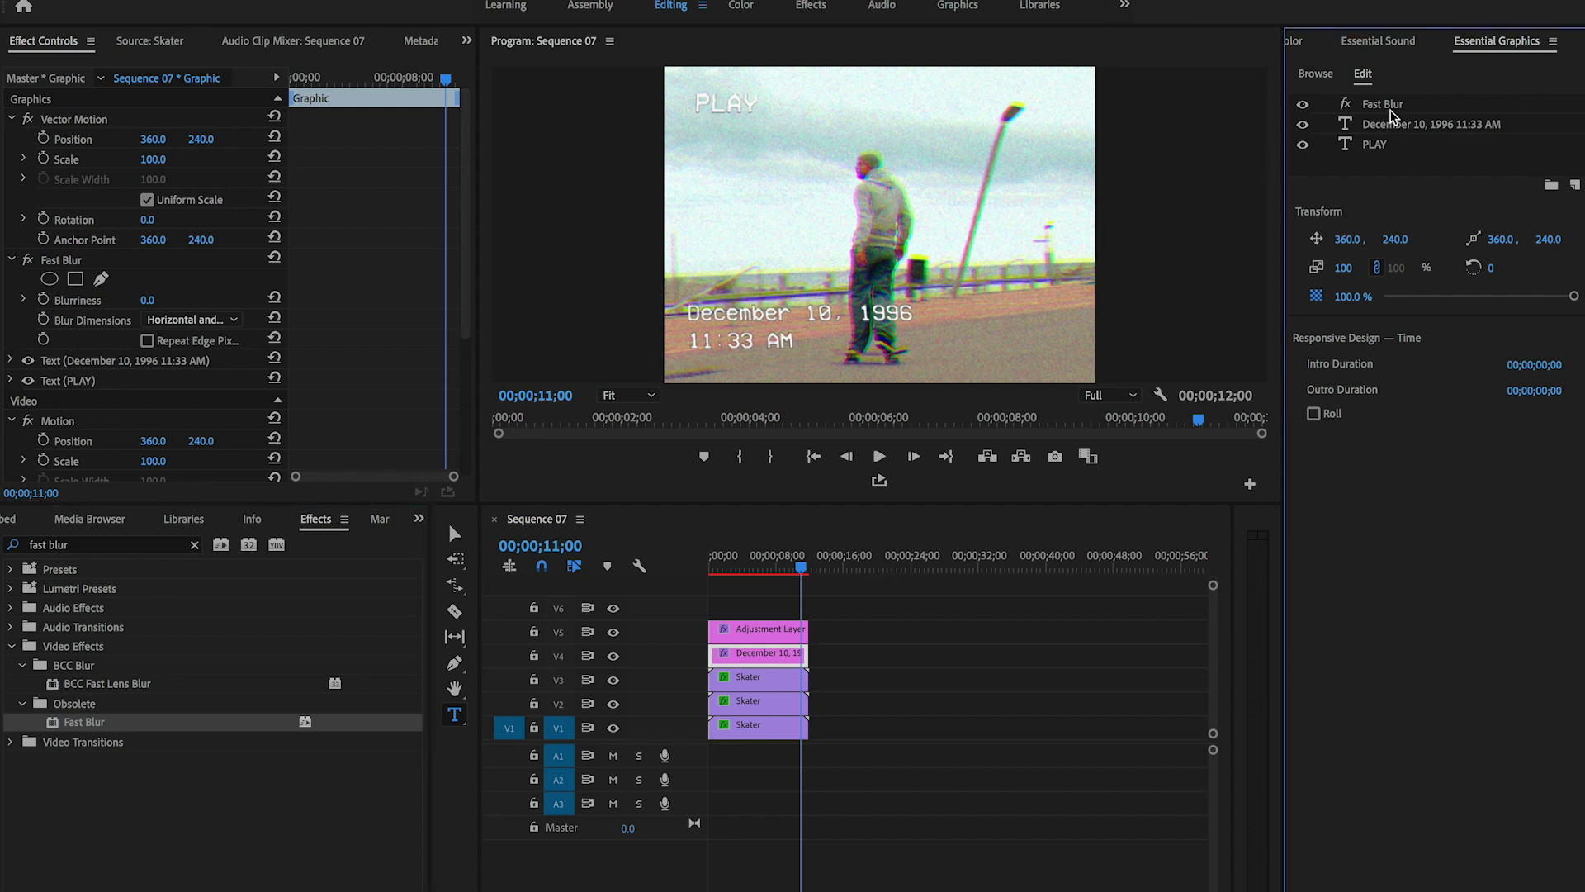
click(1387, 105)
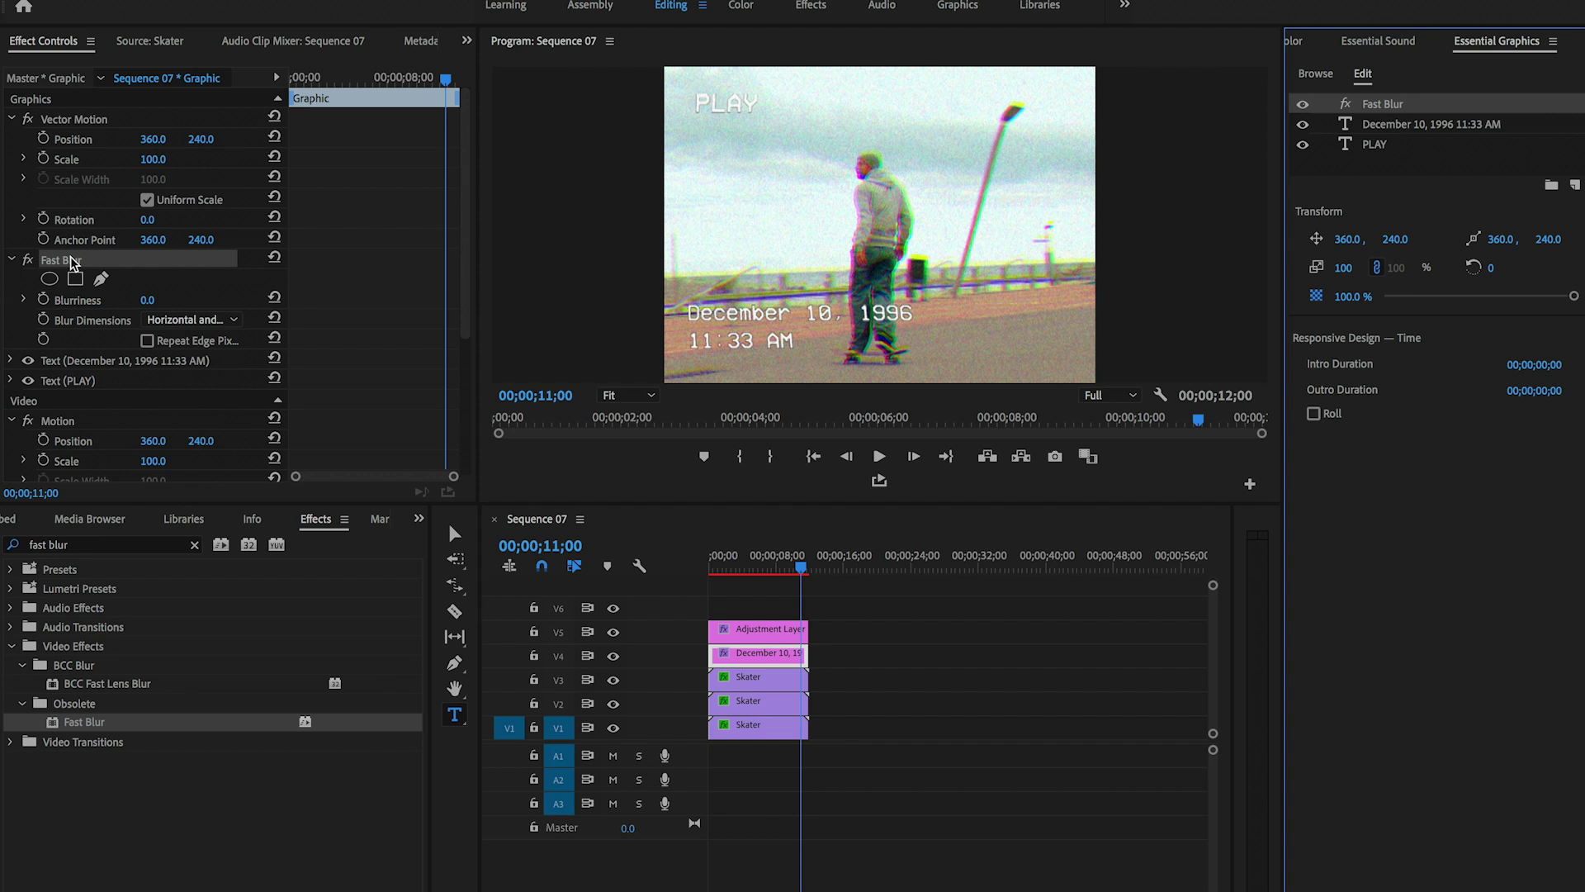
click(147, 300)
text(10)
key(Return)
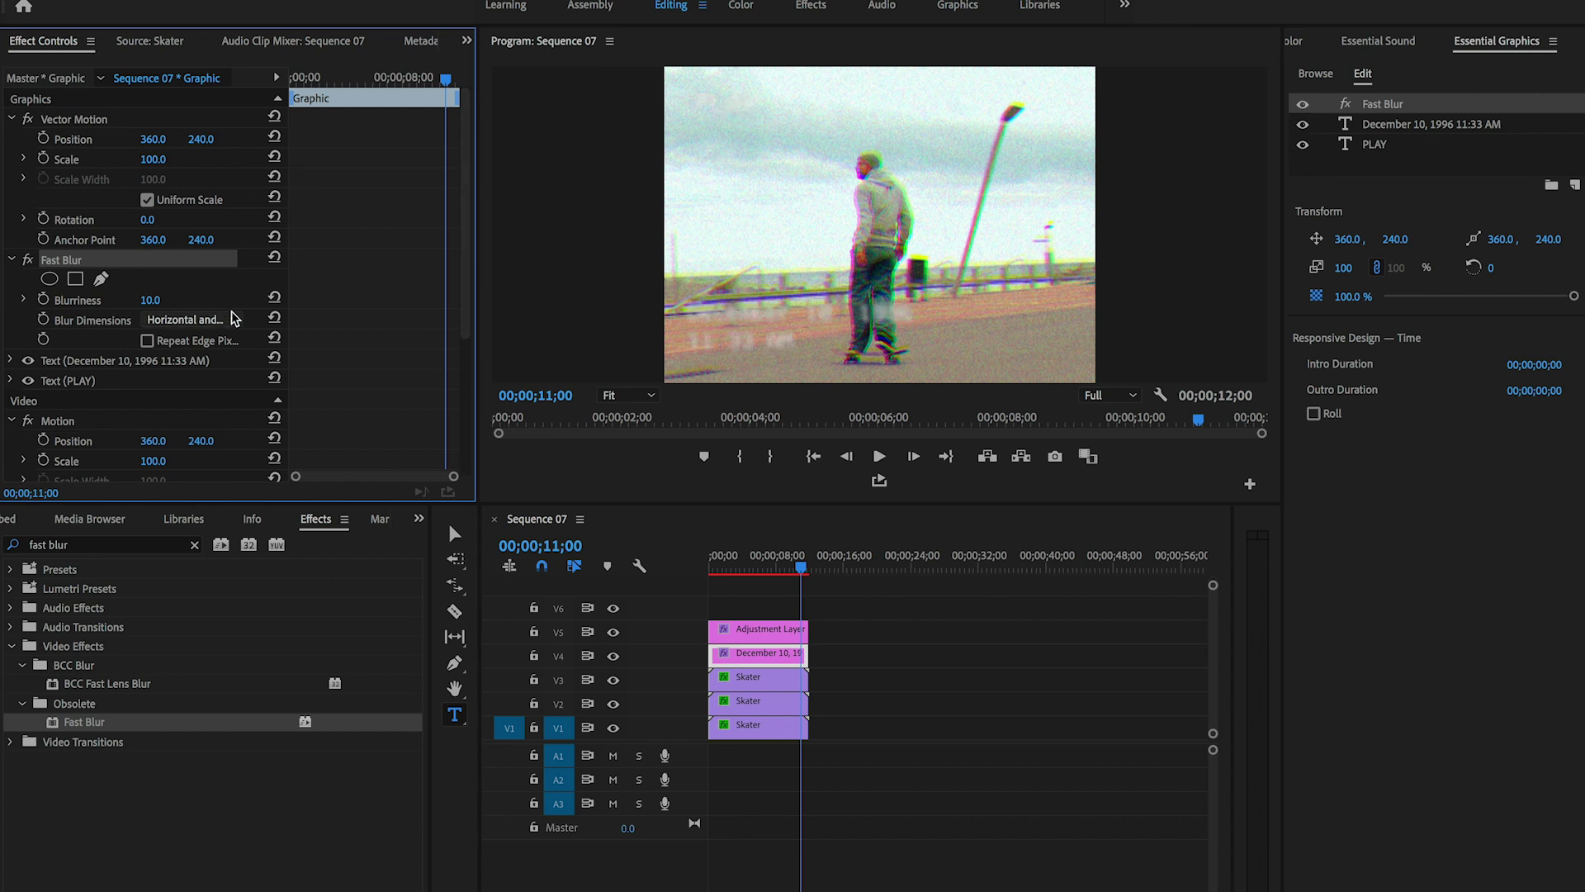
click(151, 300)
text(1)
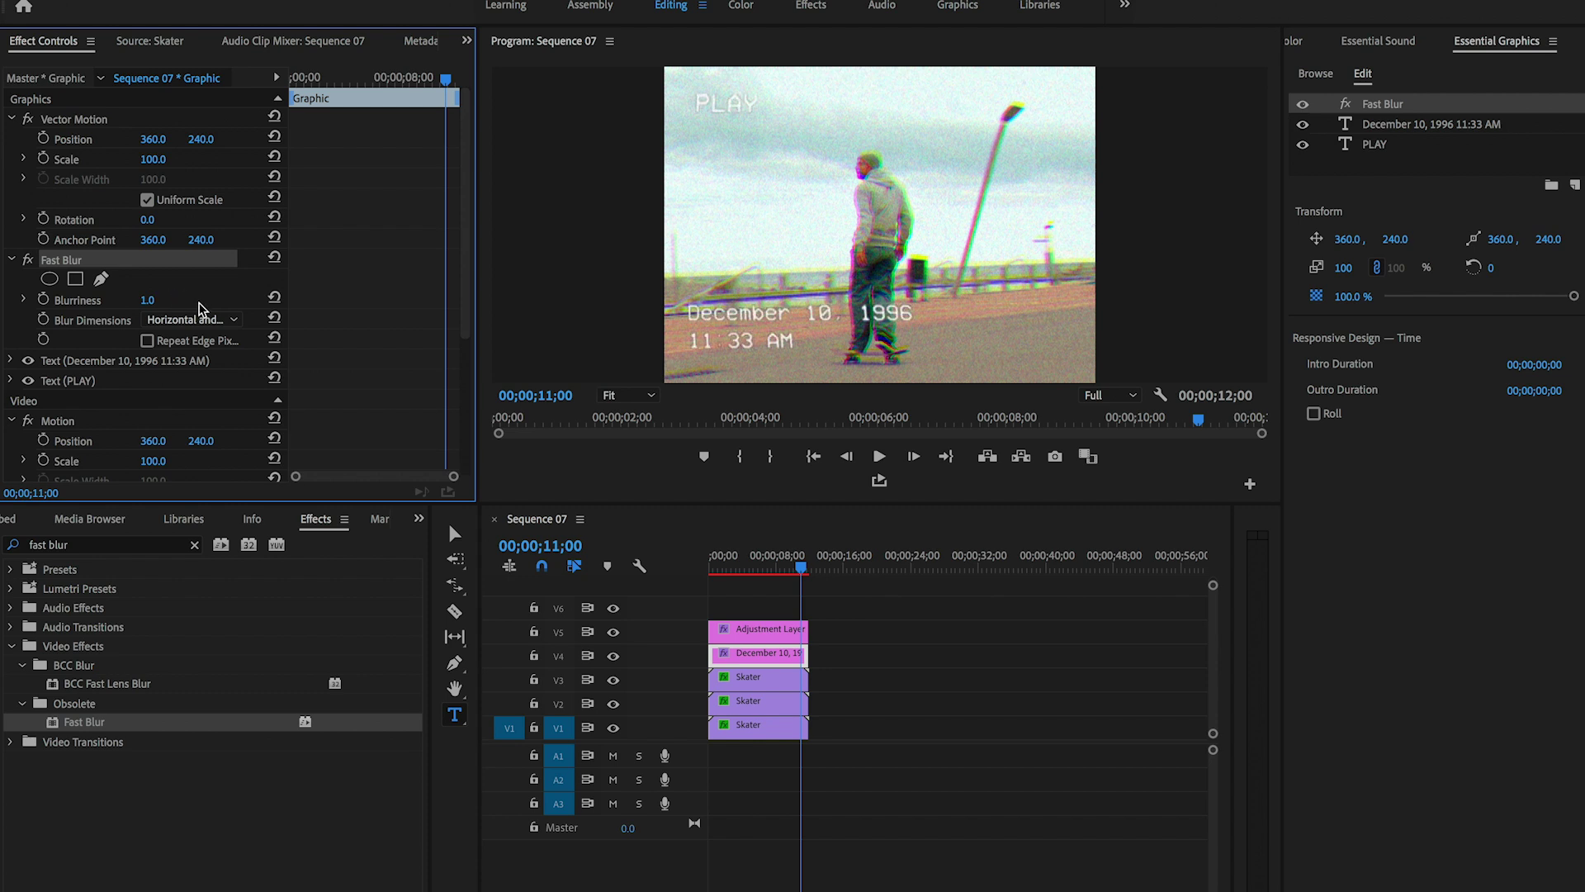
- Export the text graphic as a Motion Graphics Template named 'VHS Template'
right_click(752, 658)
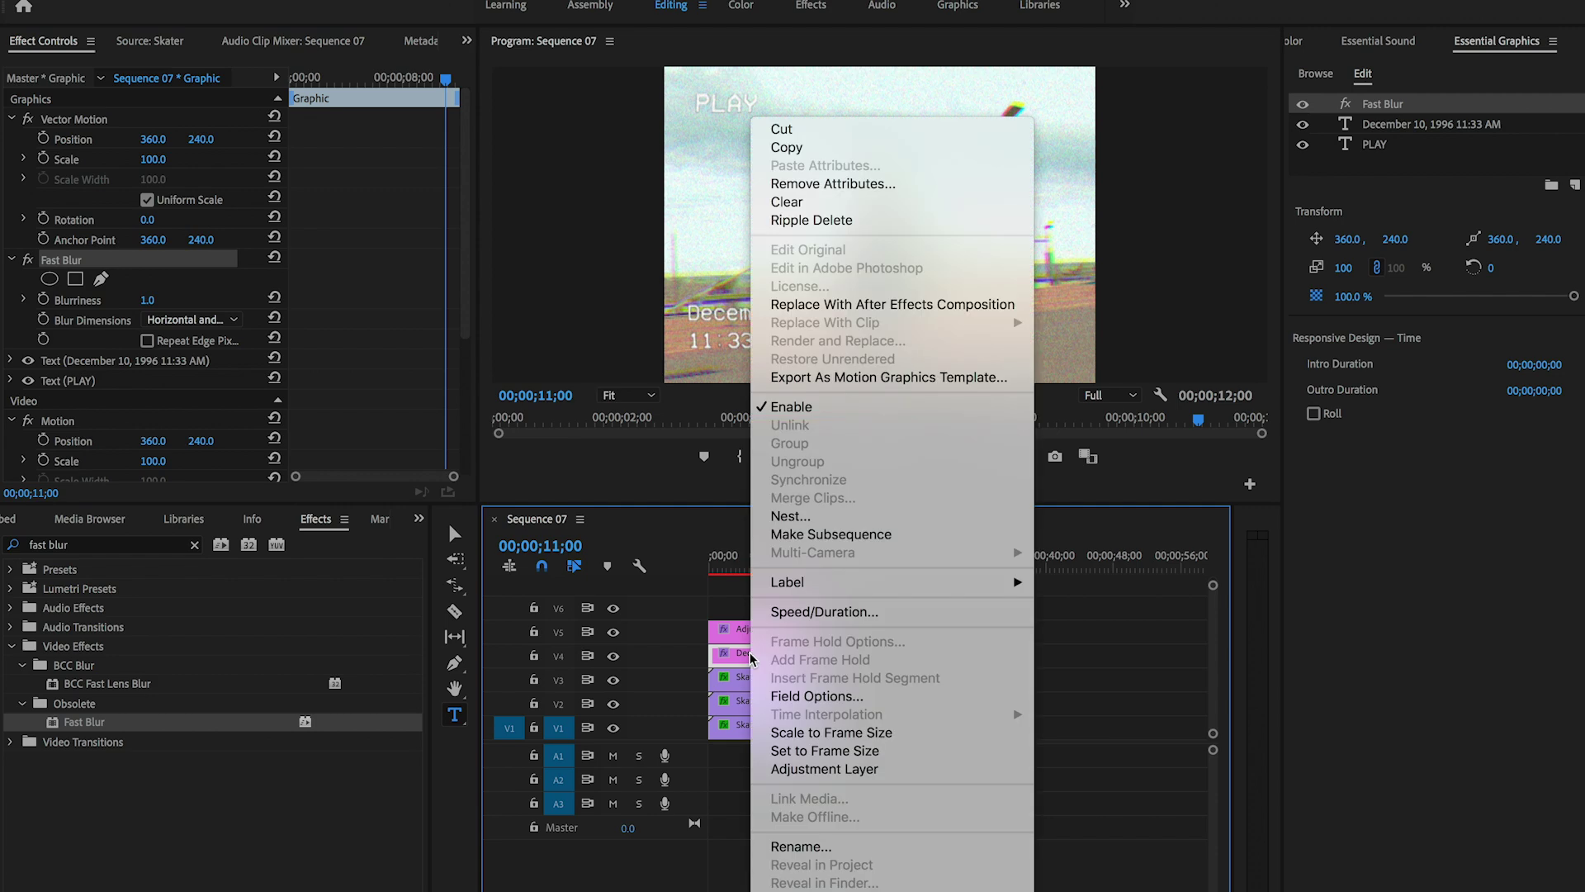
click(847, 378)
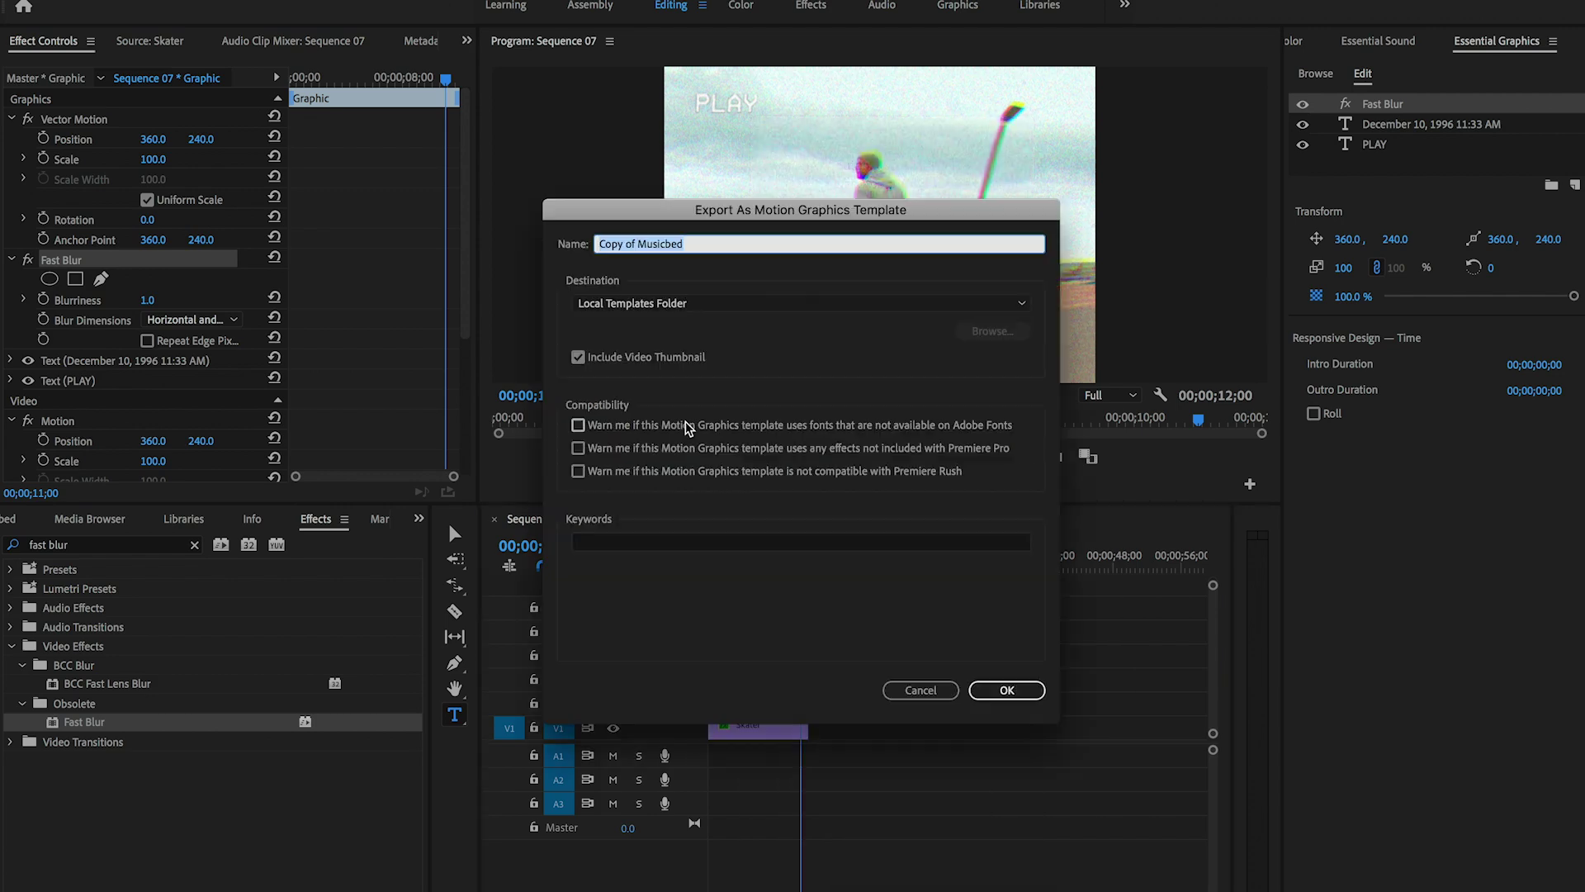
text(VHS Template)
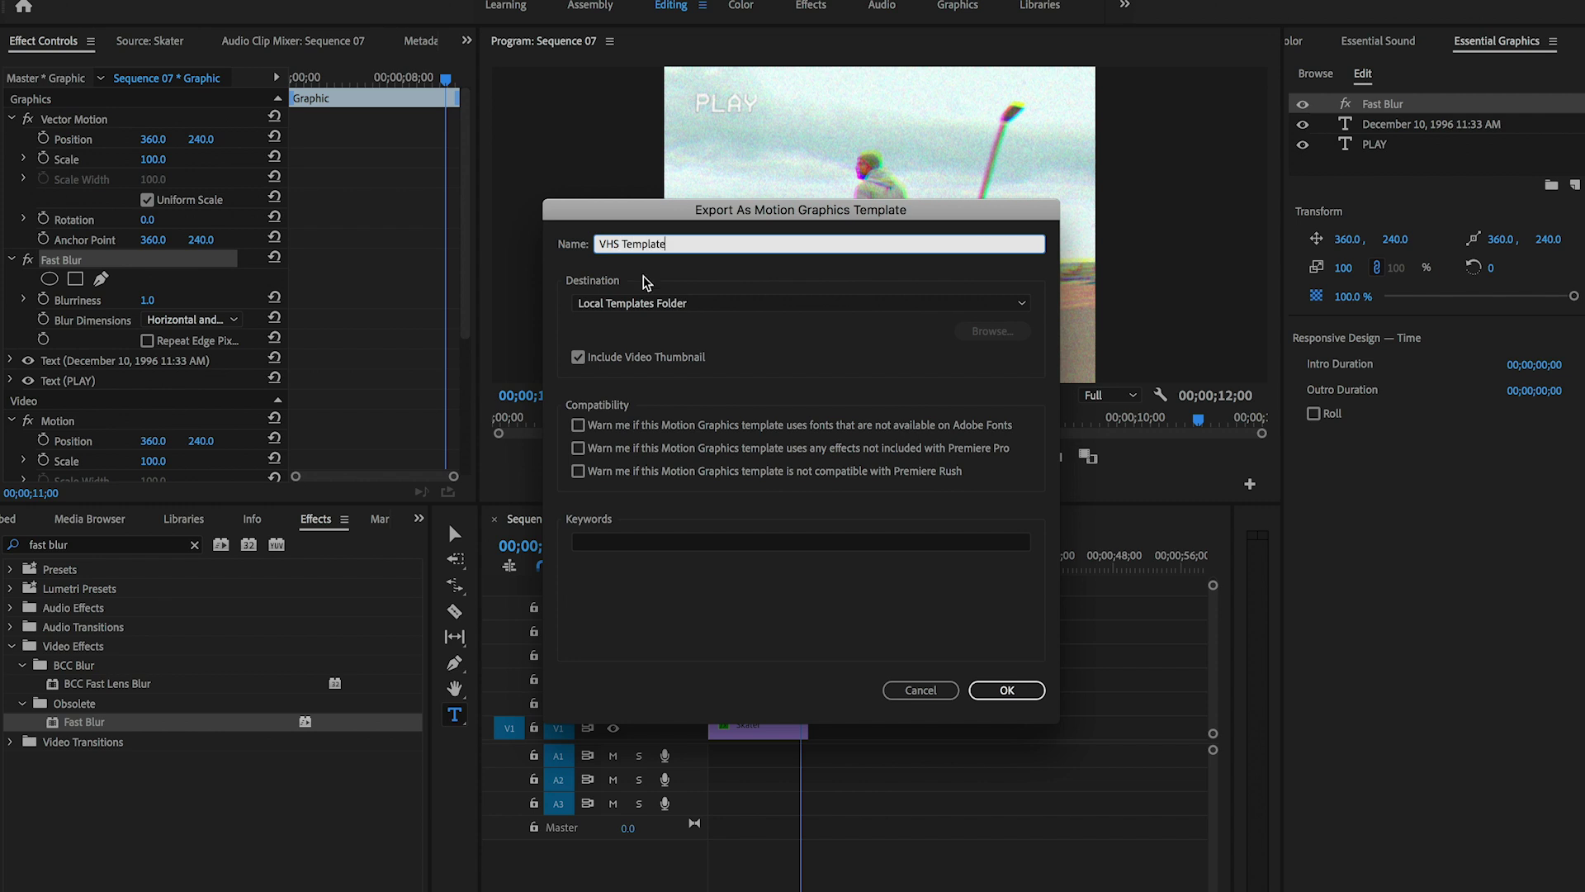
click(1014, 689)
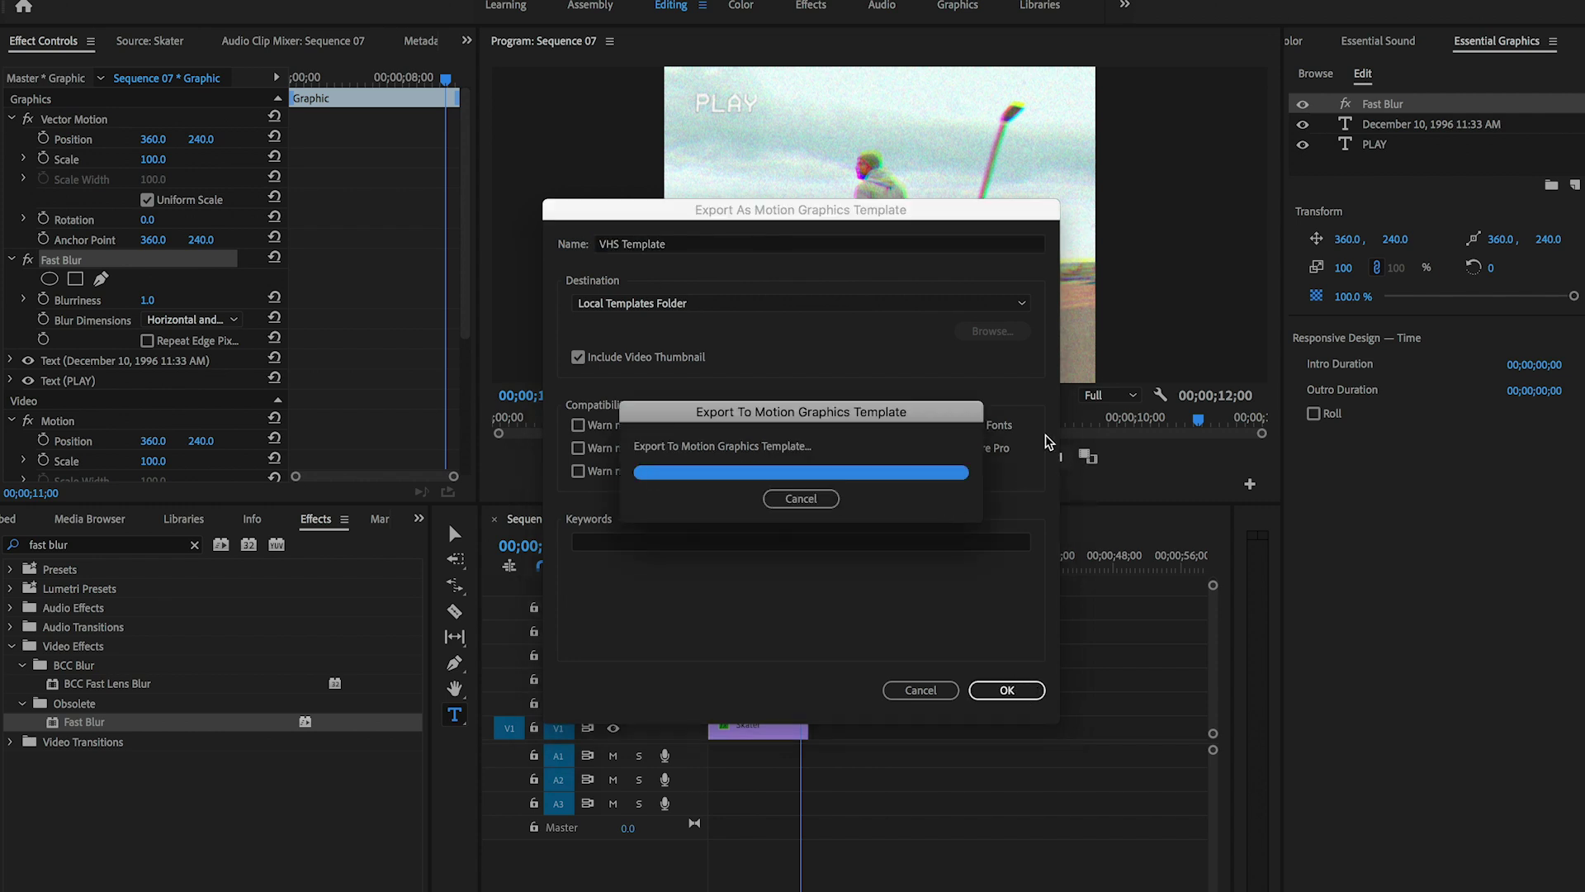
- Find 'VHS Template' among the saved templates and place it on track V1
click(1315, 73)
click(1342, 149)
text(VHS Template)
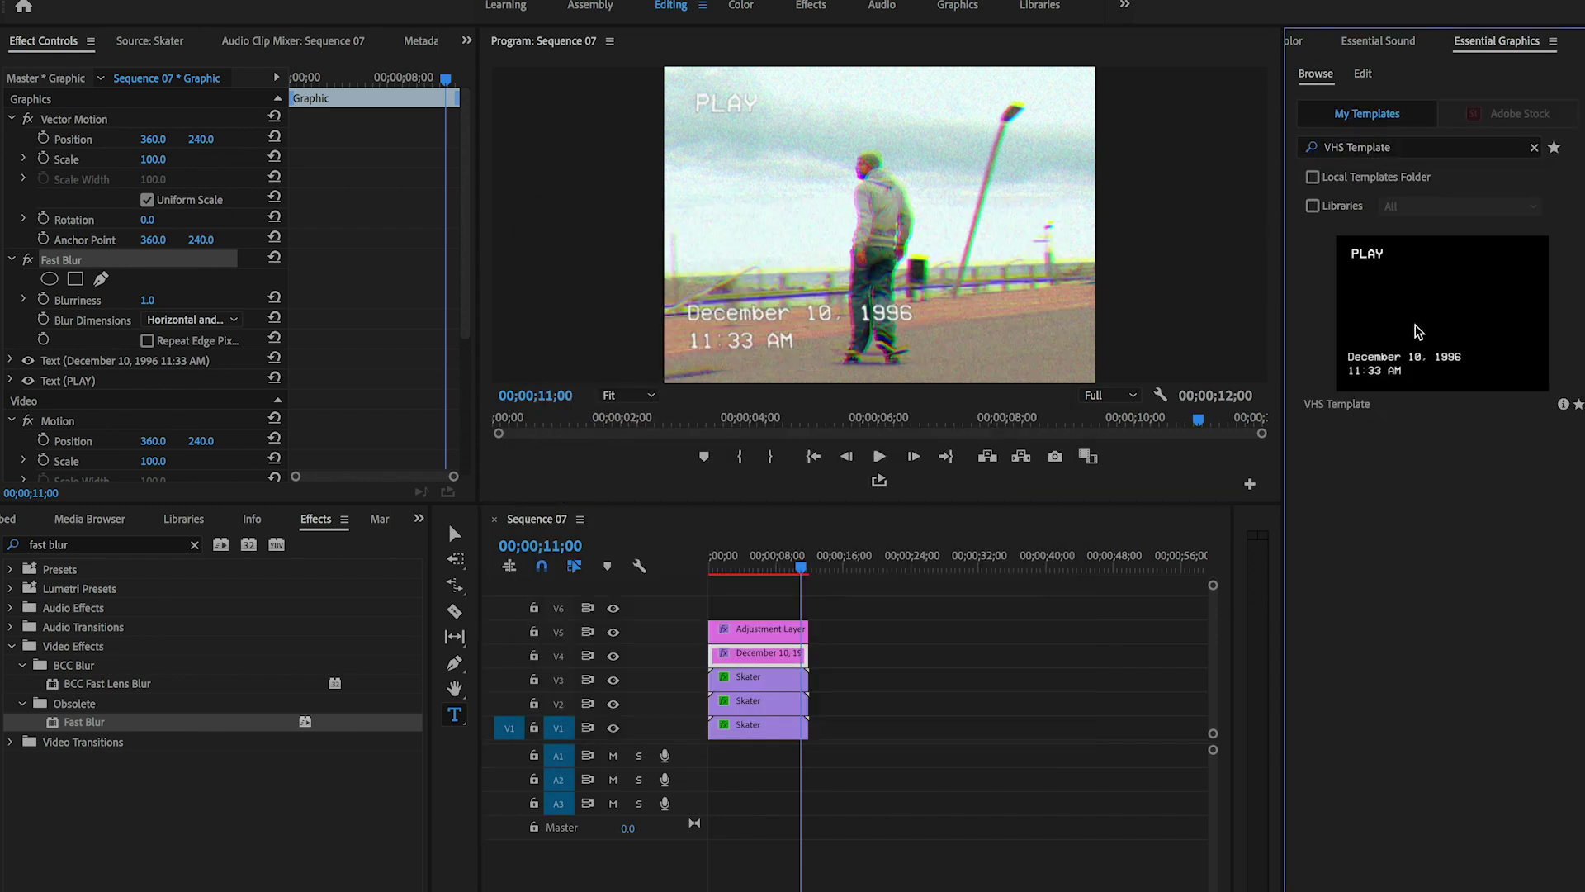
drag(1442, 313, 906, 729)
drag(908, 566, 929, 567)
click(965, 725)
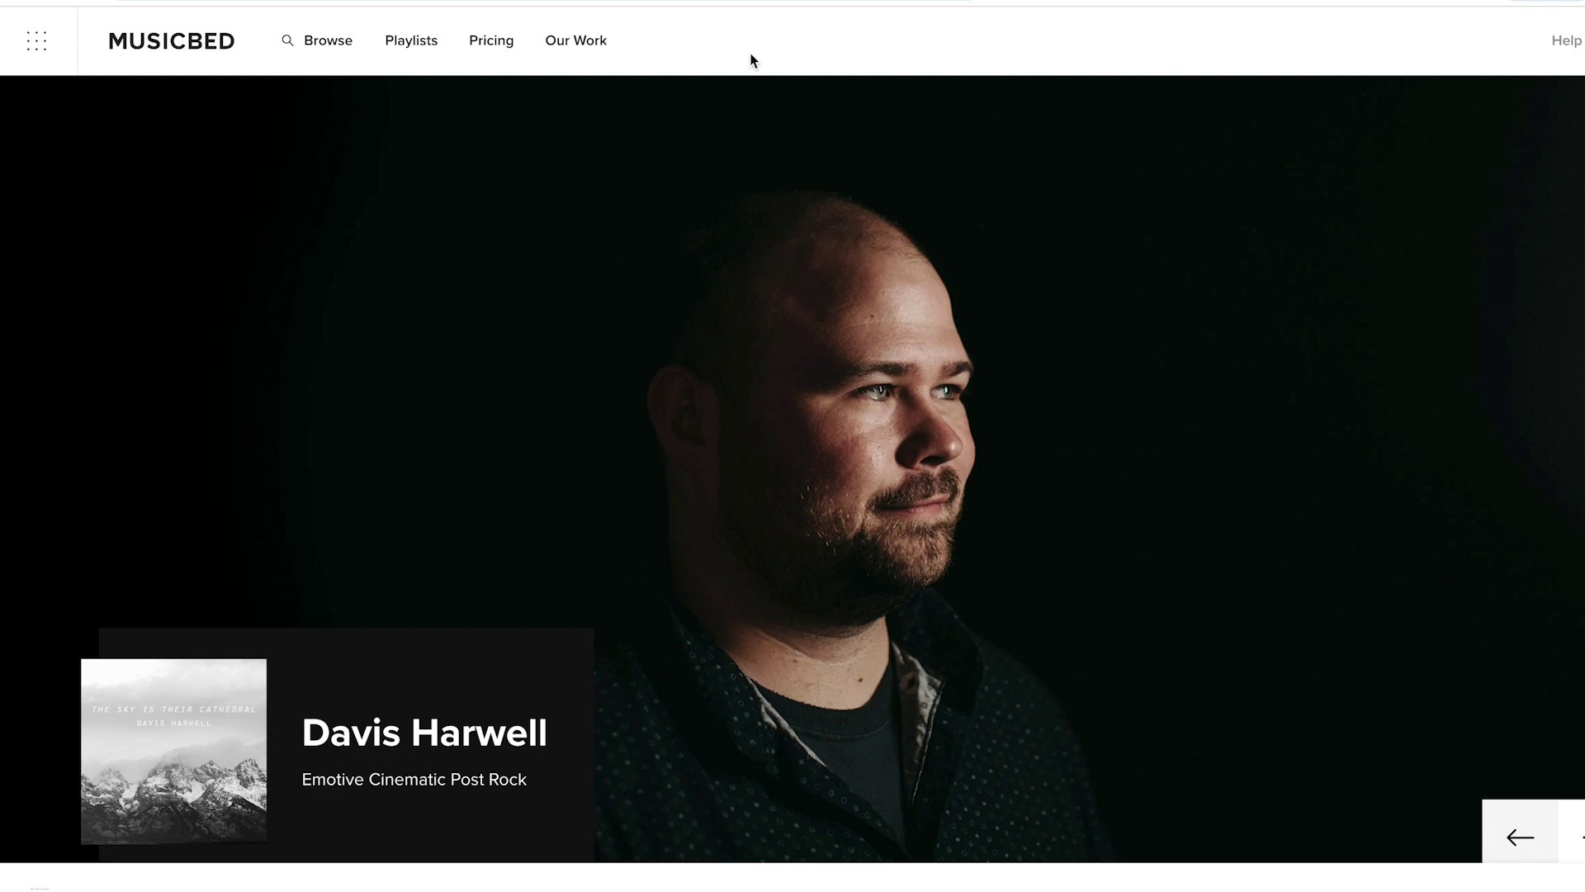
- Filter the Browse catalogue by the Uplifting, Happy and Love moods and the Grungy attribute
click(320, 53)
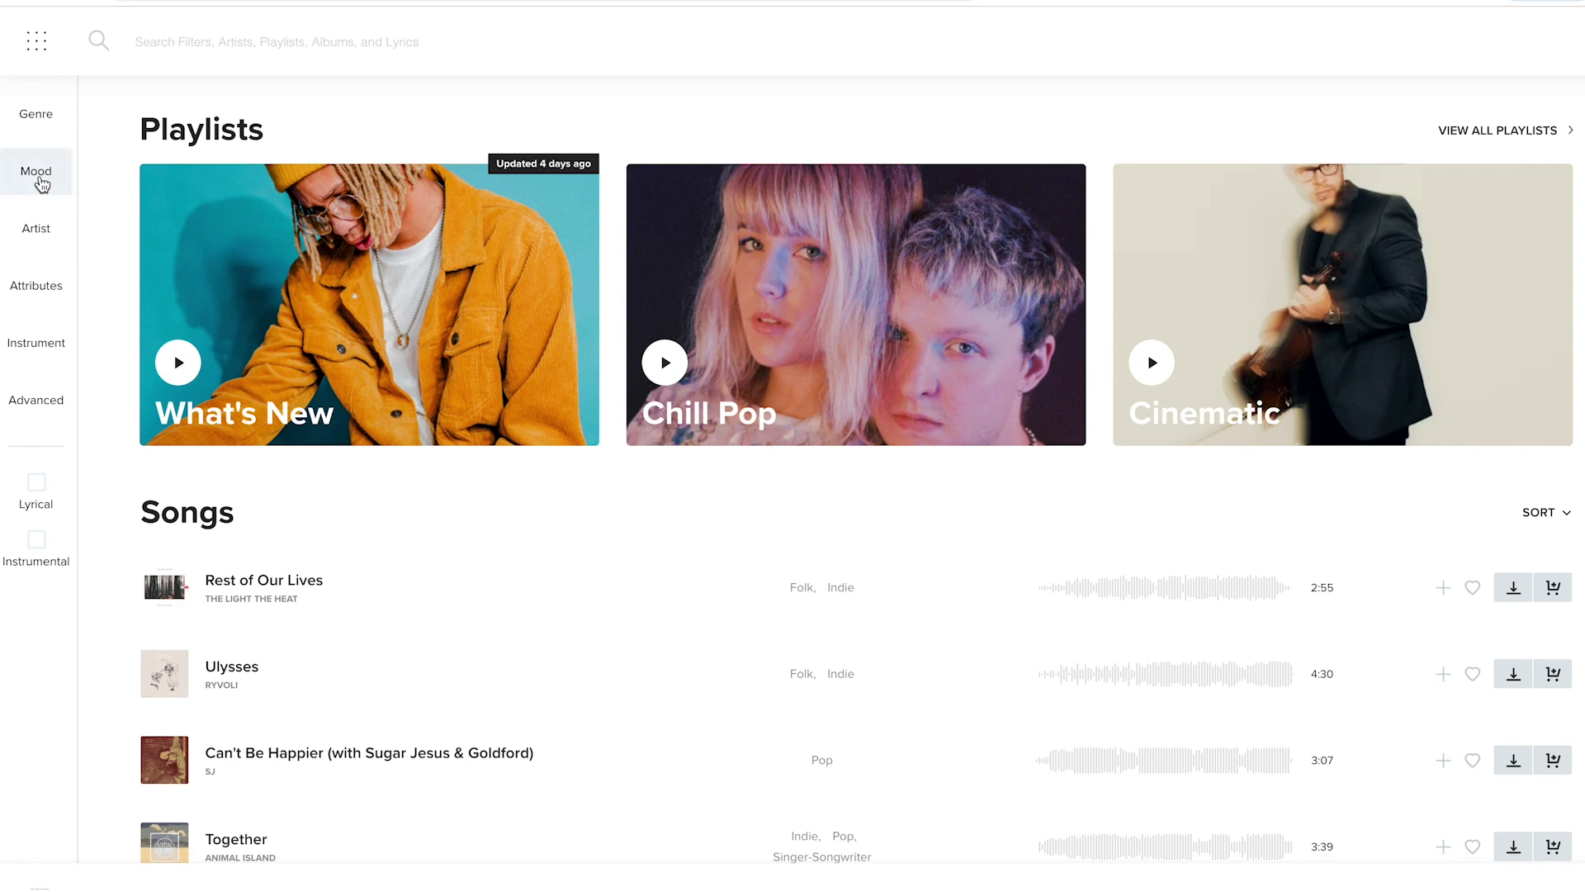
click(38, 178)
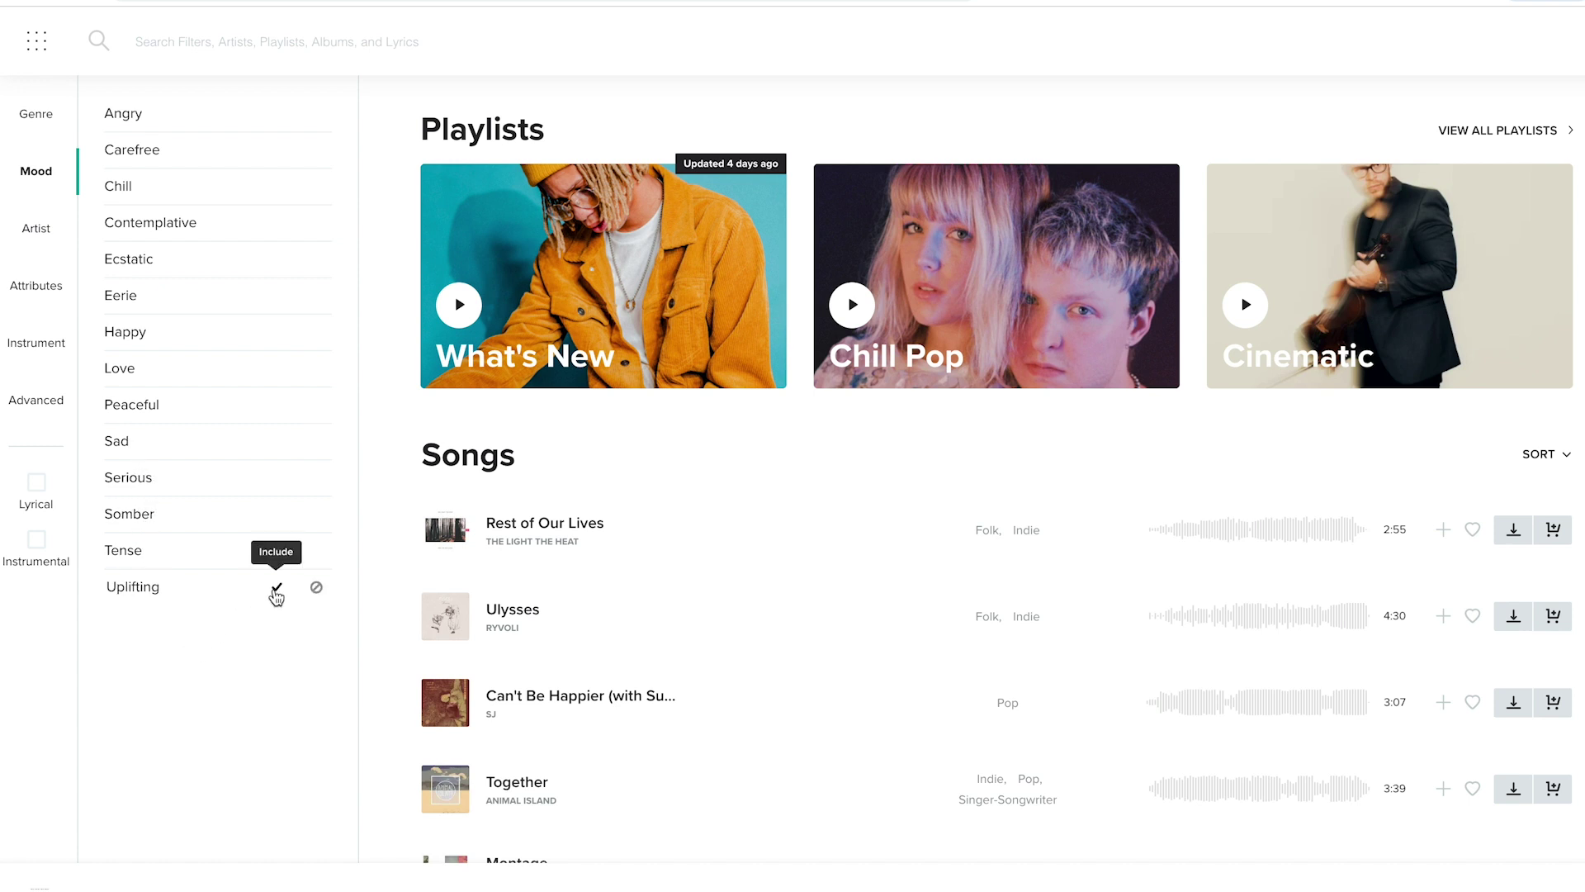
click(278, 590)
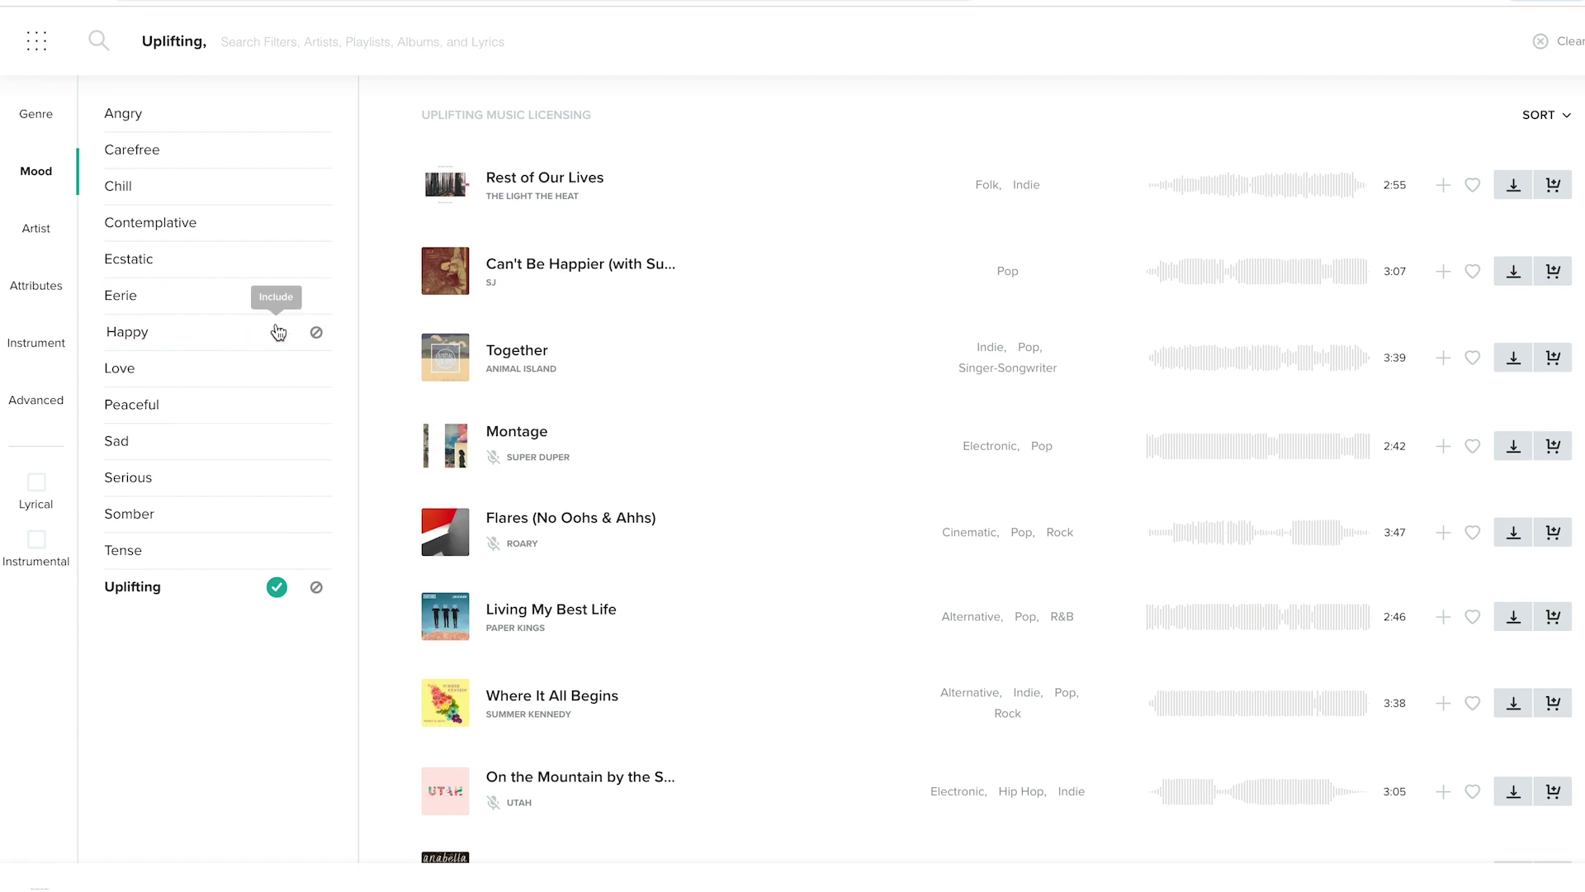
click(278, 334)
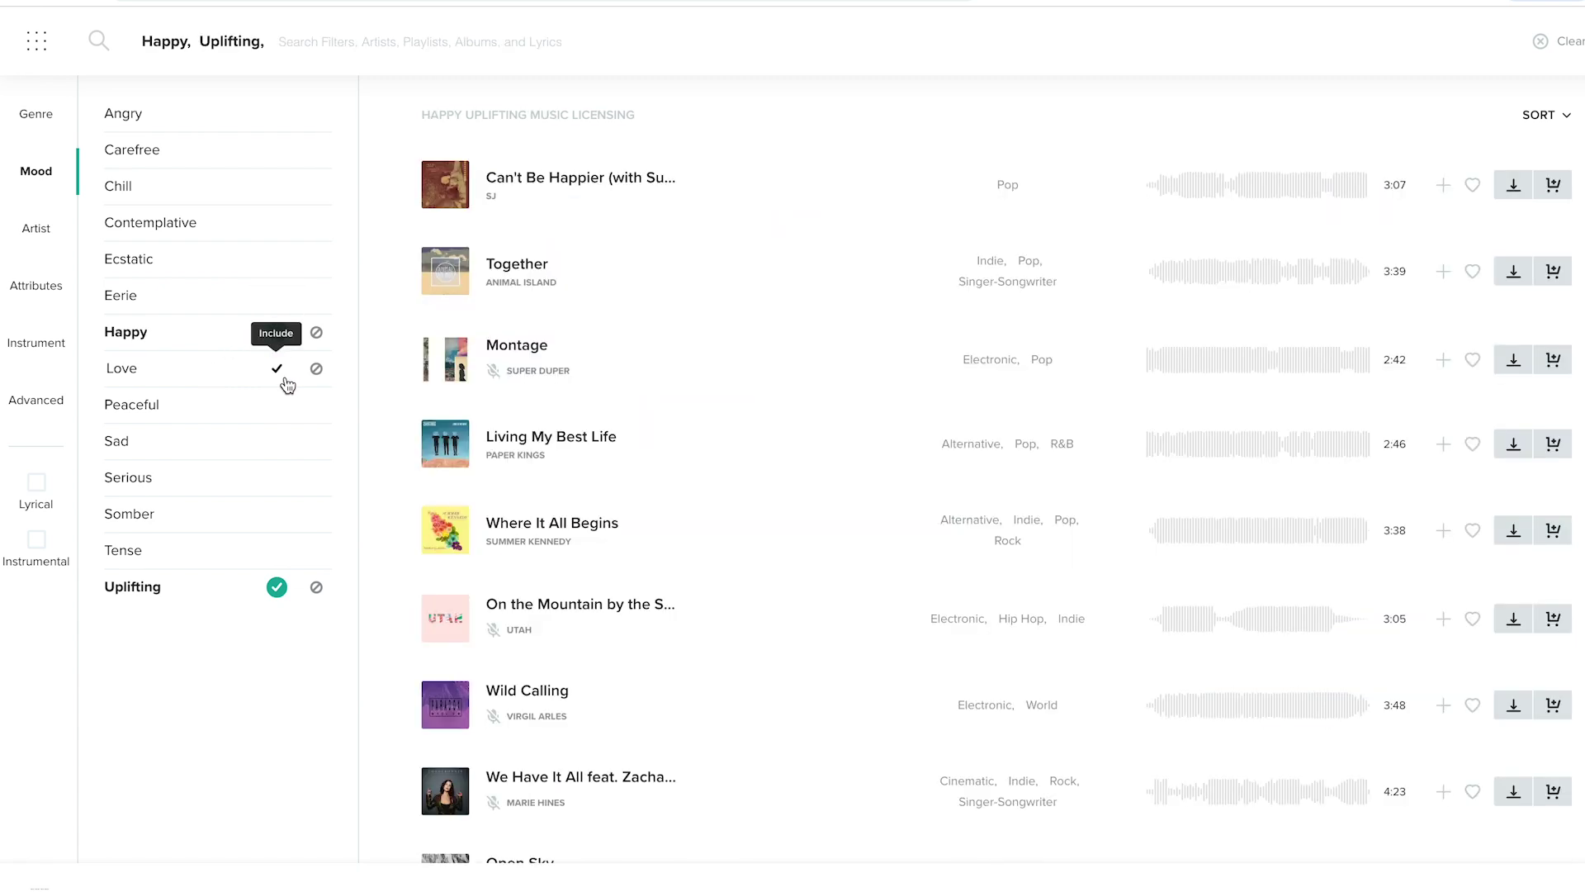
click(277, 370)
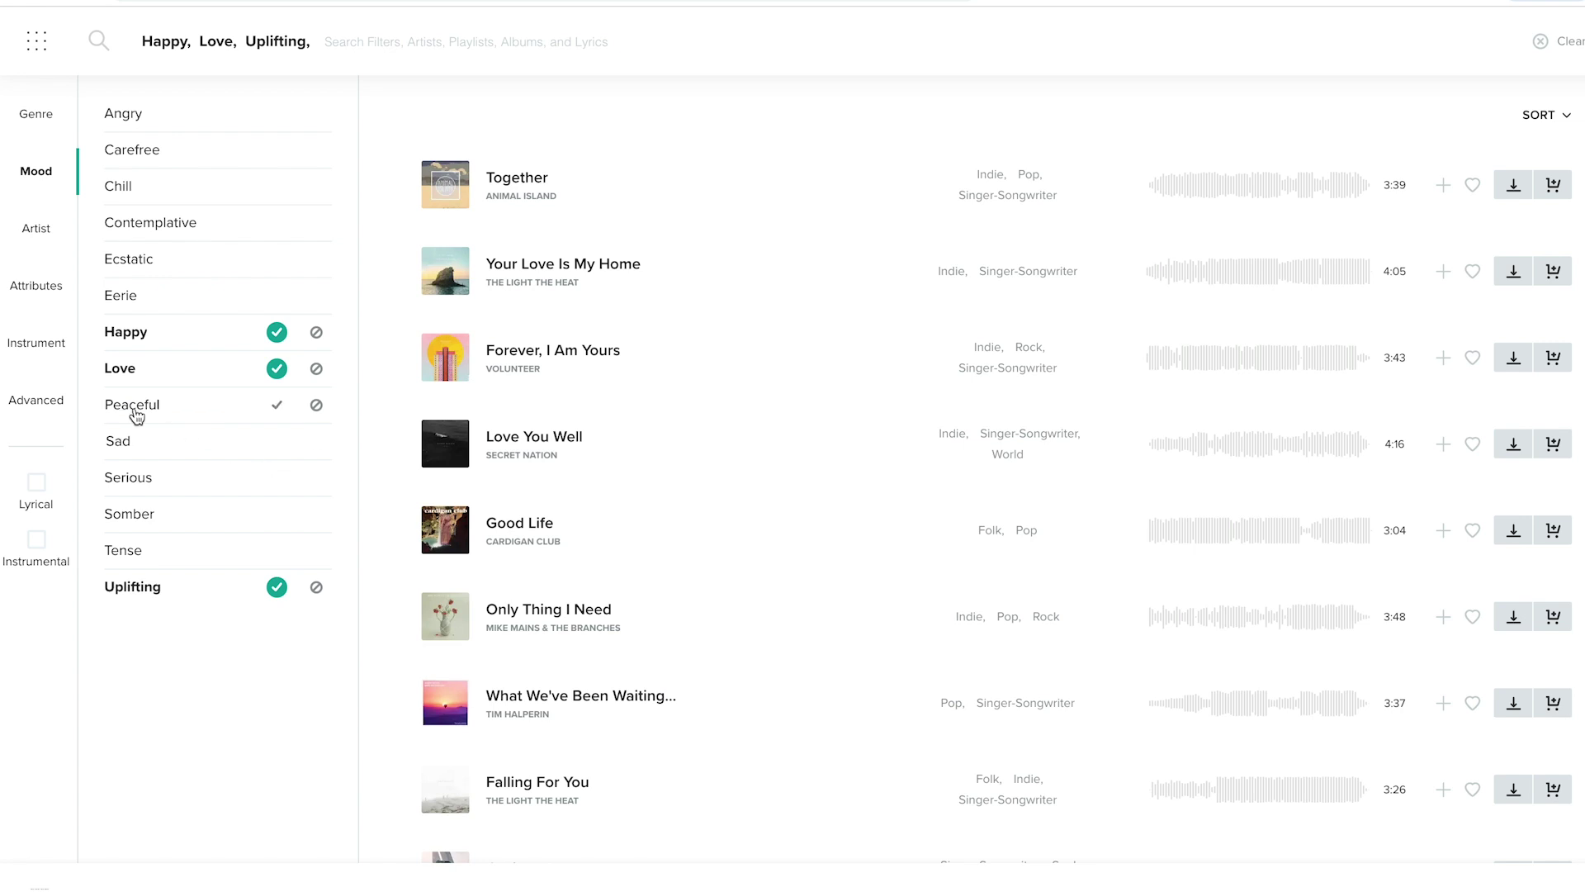
click(41, 298)
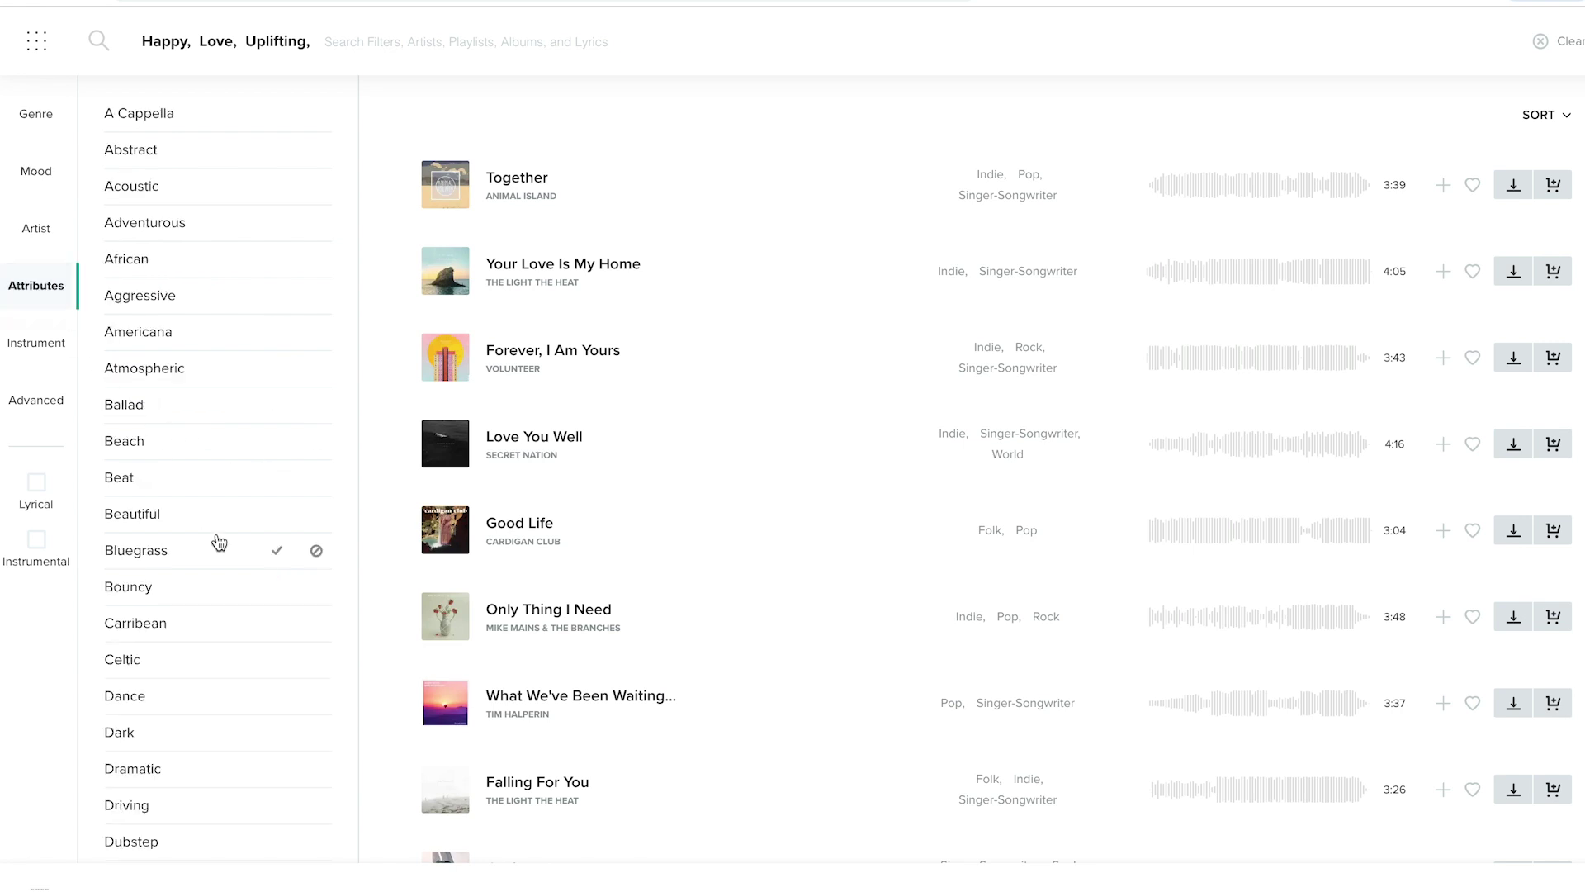
scroll(215, 543, down, 9)
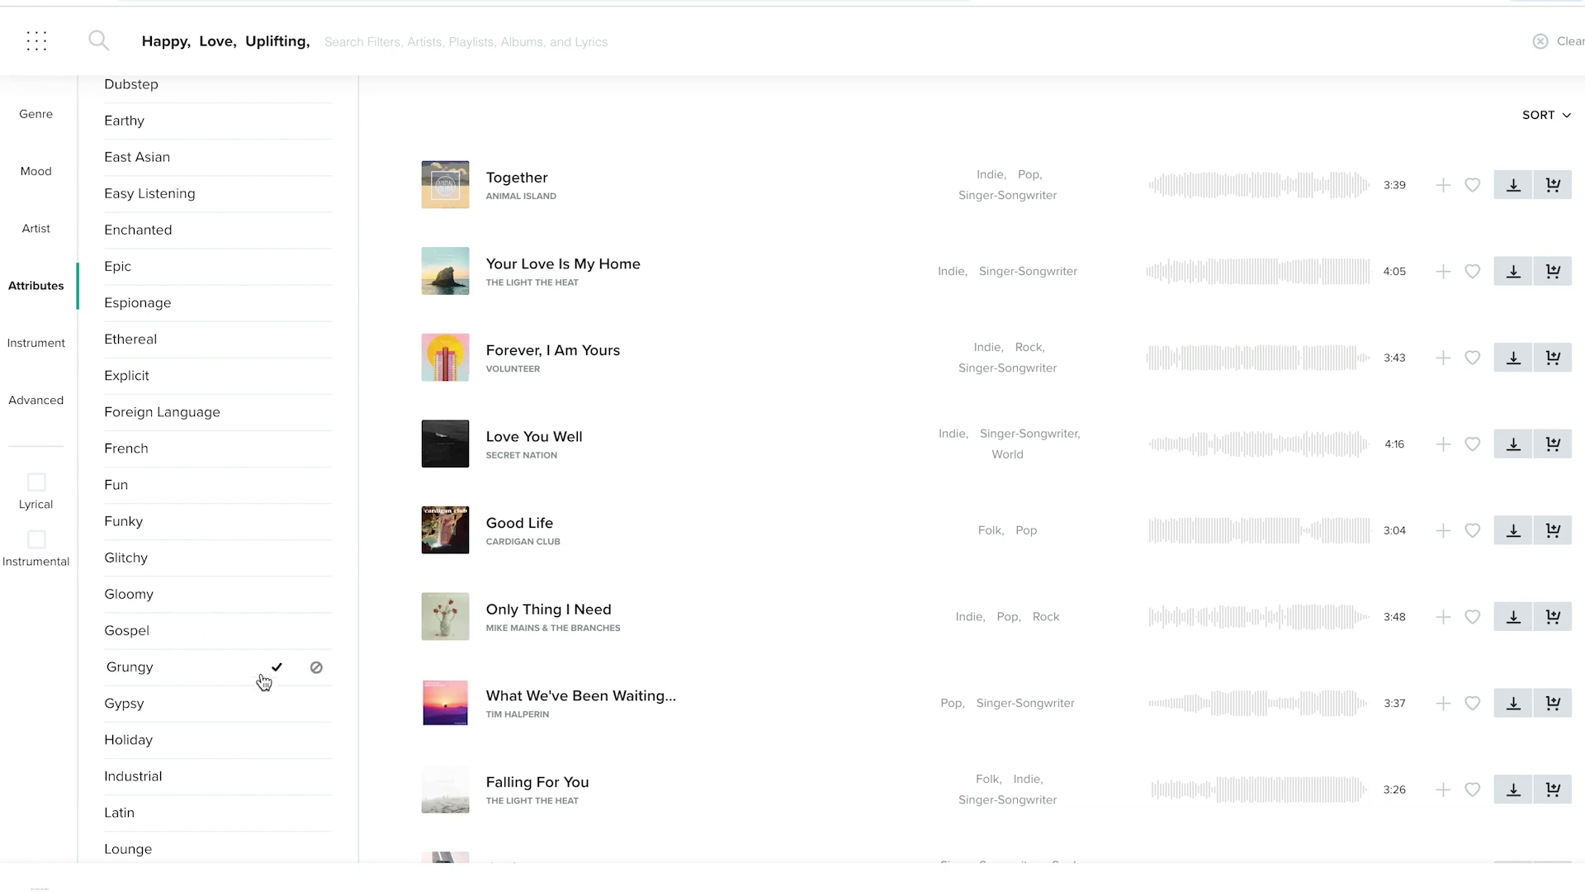
click(277, 667)
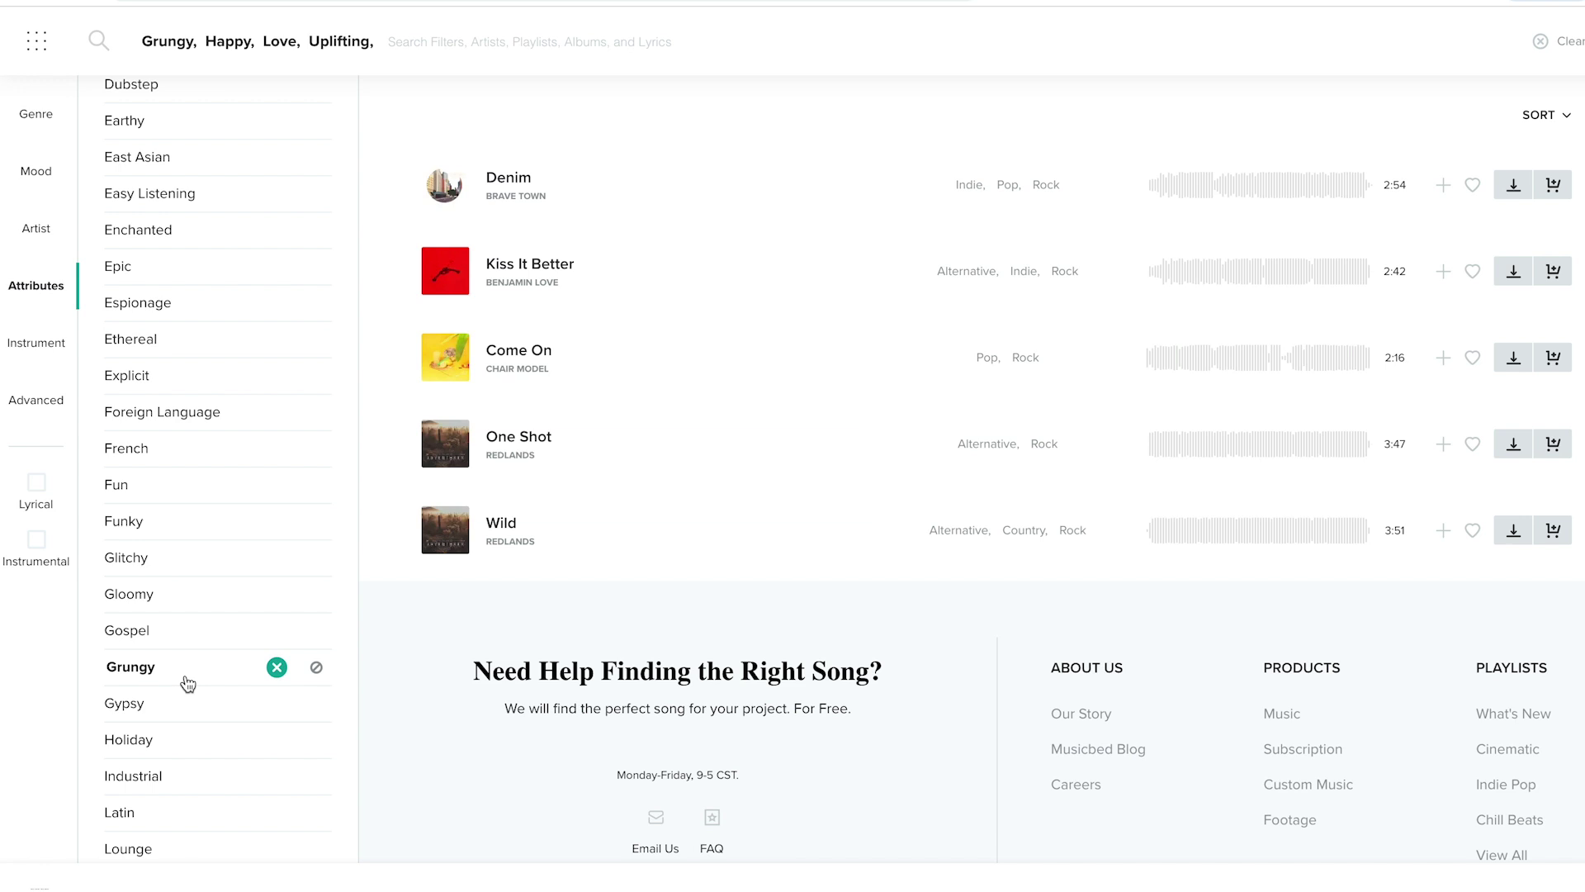
- Preview Denim, Kiss It Better and Come On from the filtered results
click(446, 197)
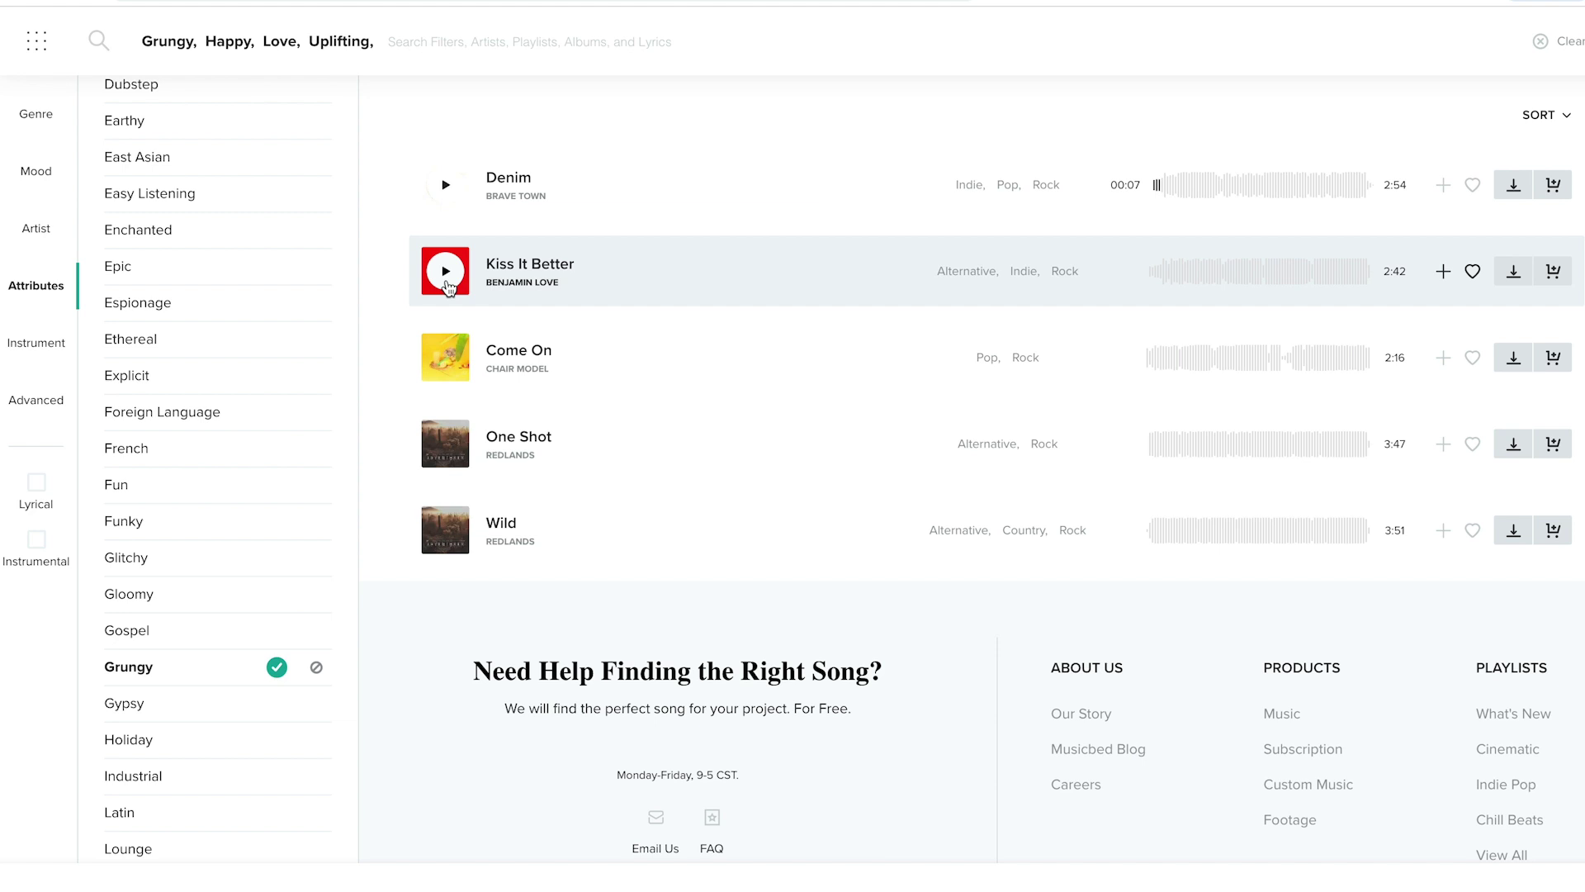
click(449, 286)
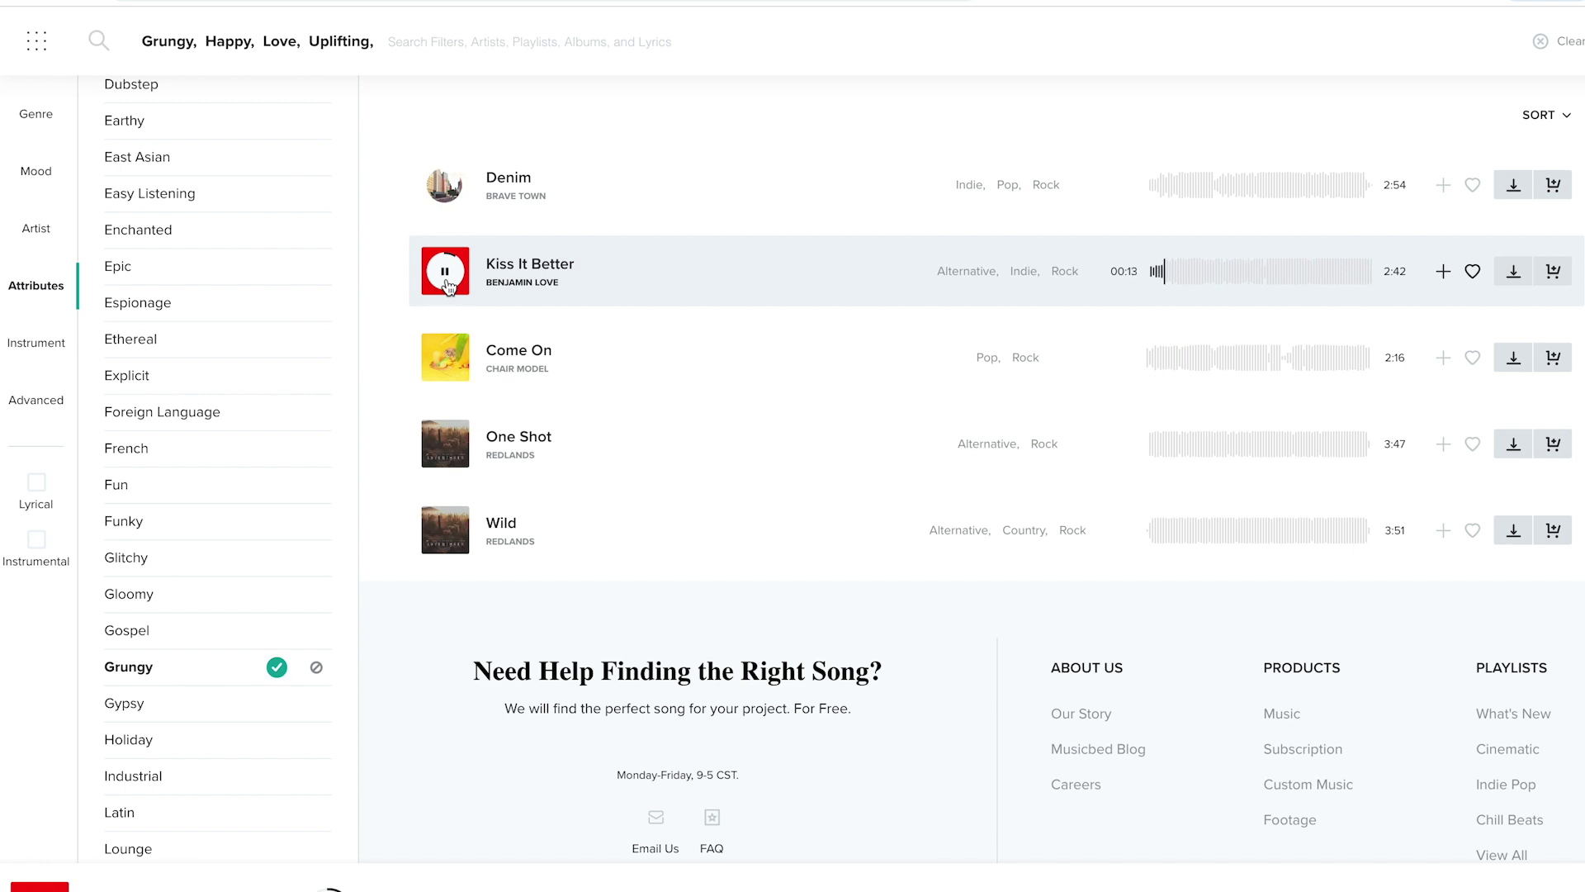
click(448, 285)
click(448, 361)
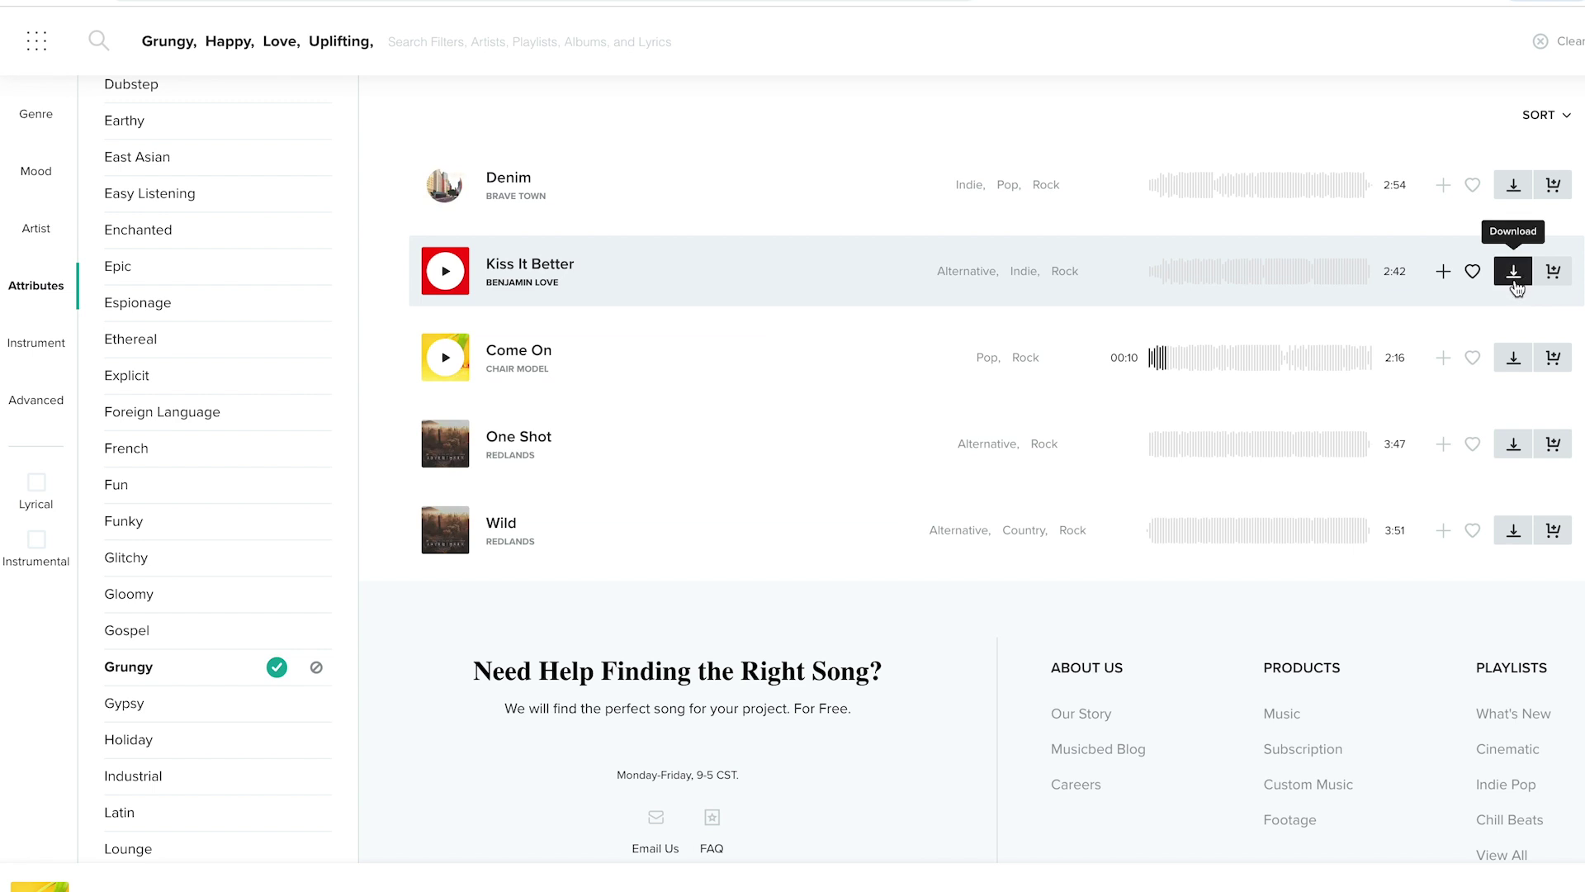
- Download Kiss It Better as a 48kHz WAV under the Creator / YouTube licence
click(518, 264)
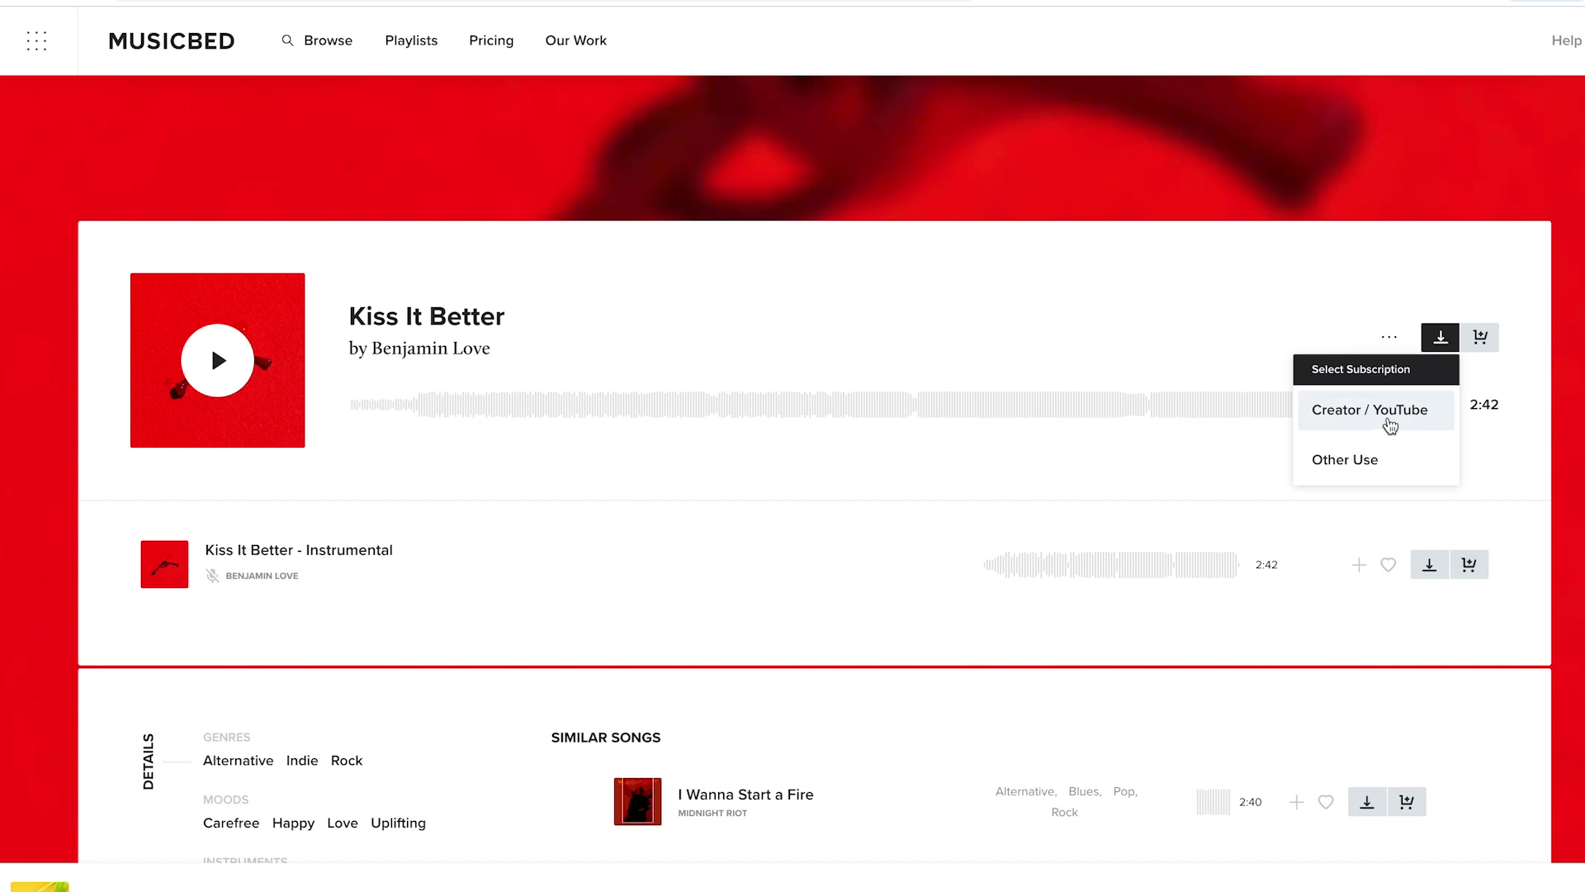
click(1391, 413)
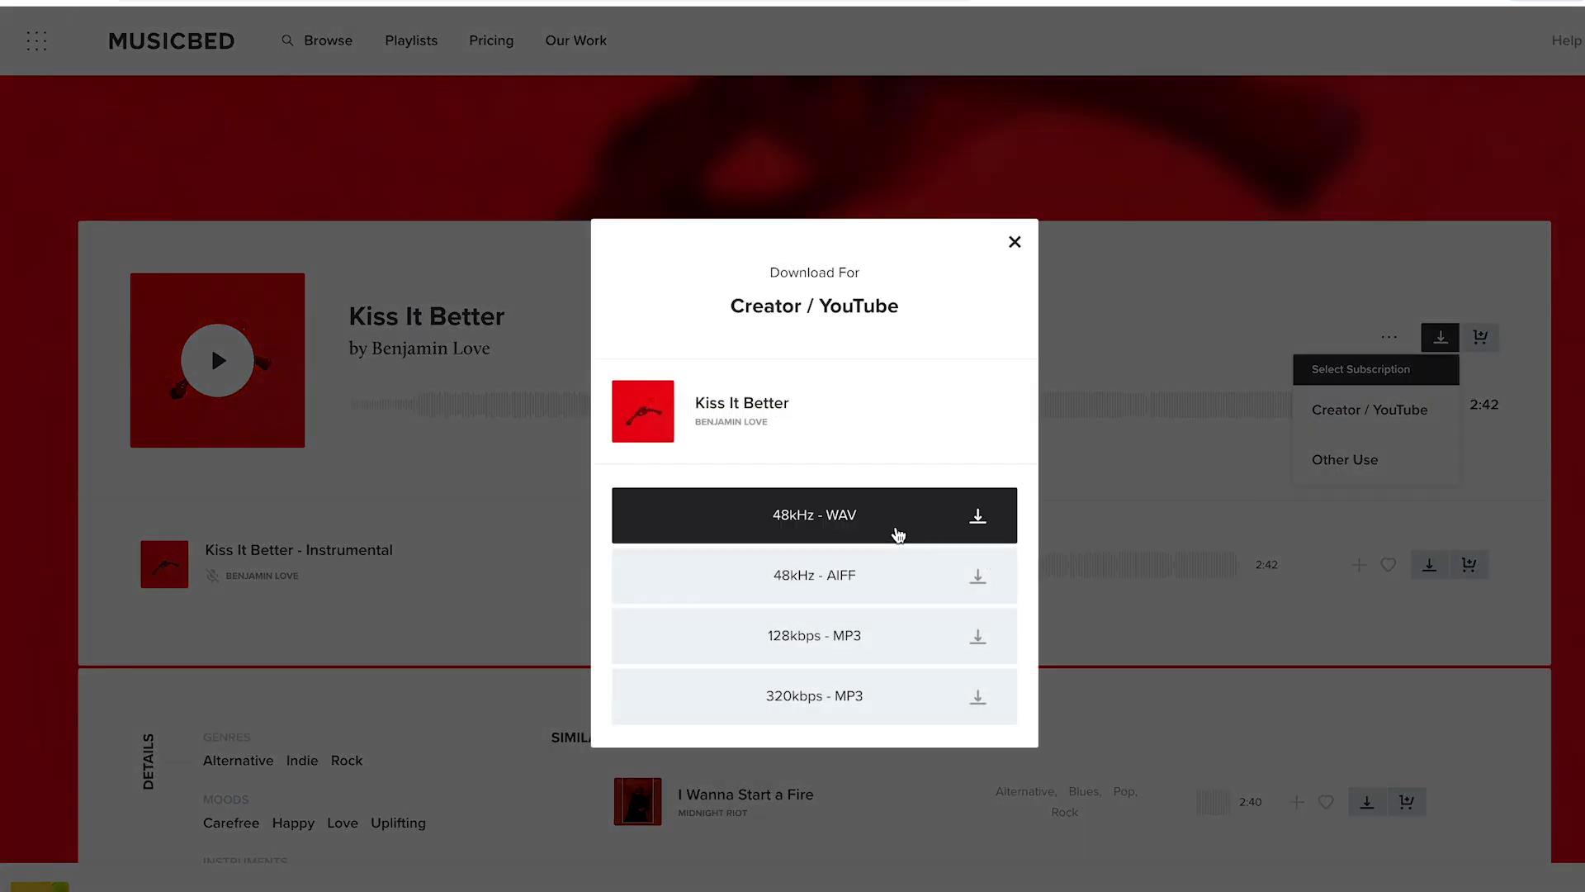
click(982, 520)
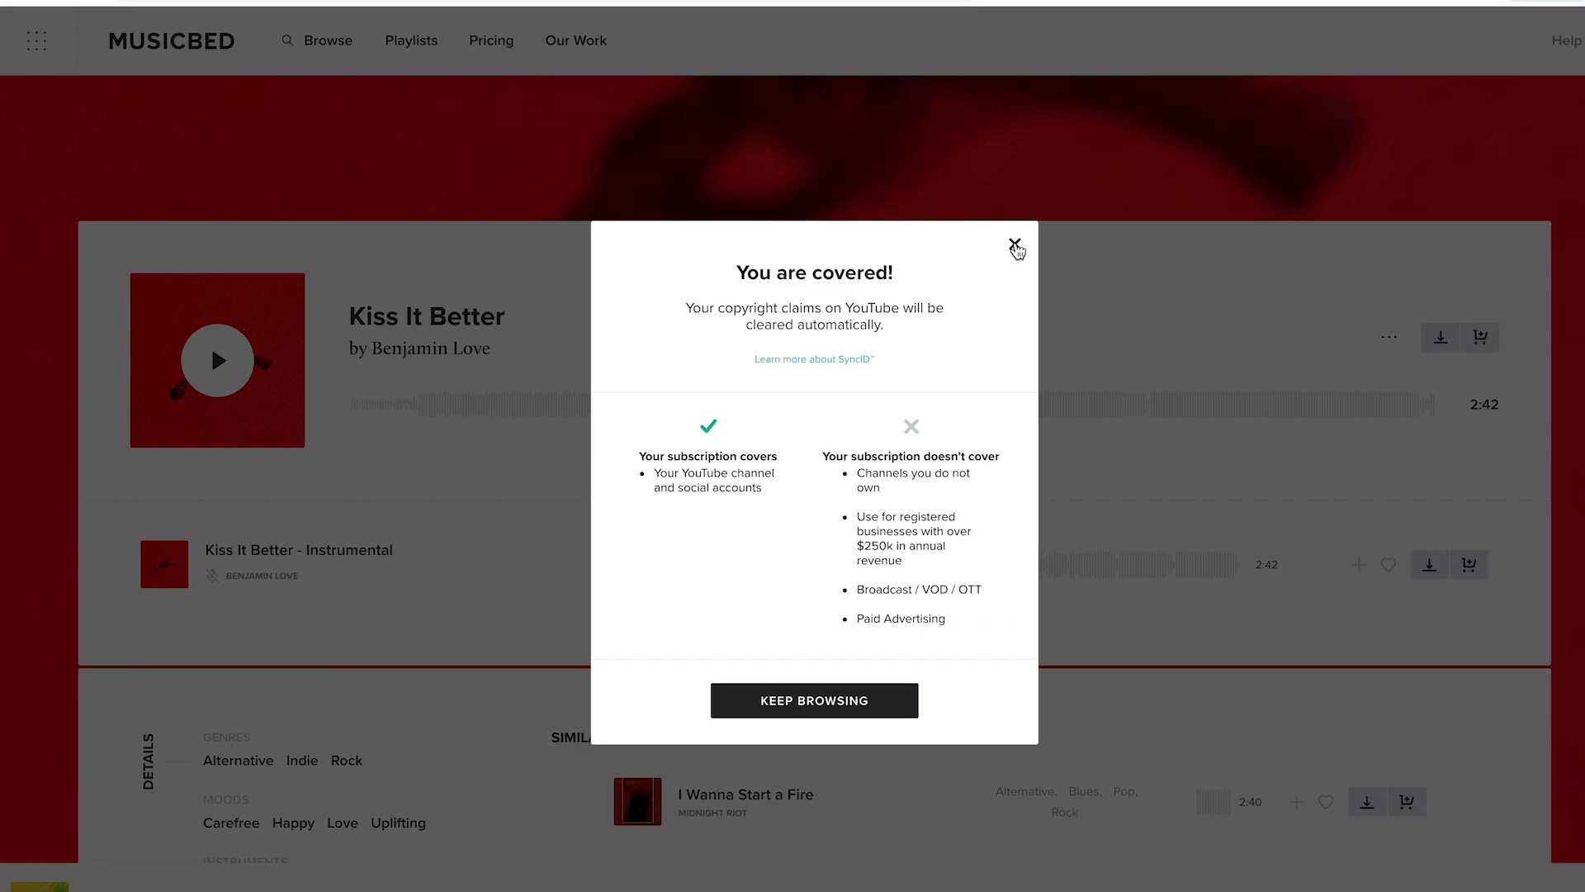
click(1015, 246)
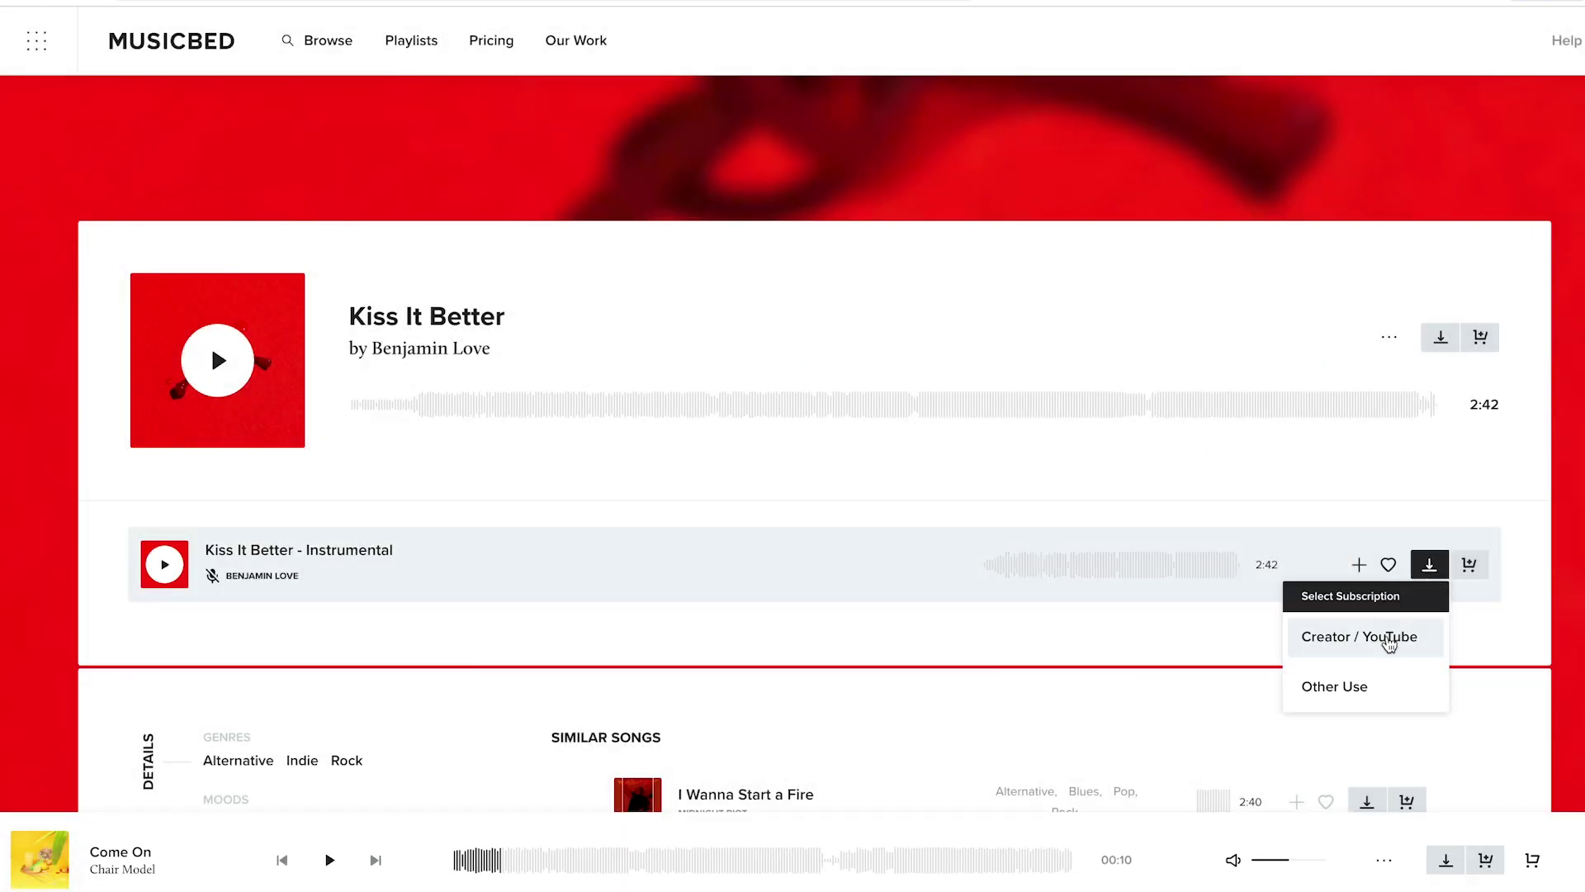
- Download the Kiss It Better instrumental as a 48kHz WAV for Creator / YouTube
click(1389, 639)
click(903, 488)
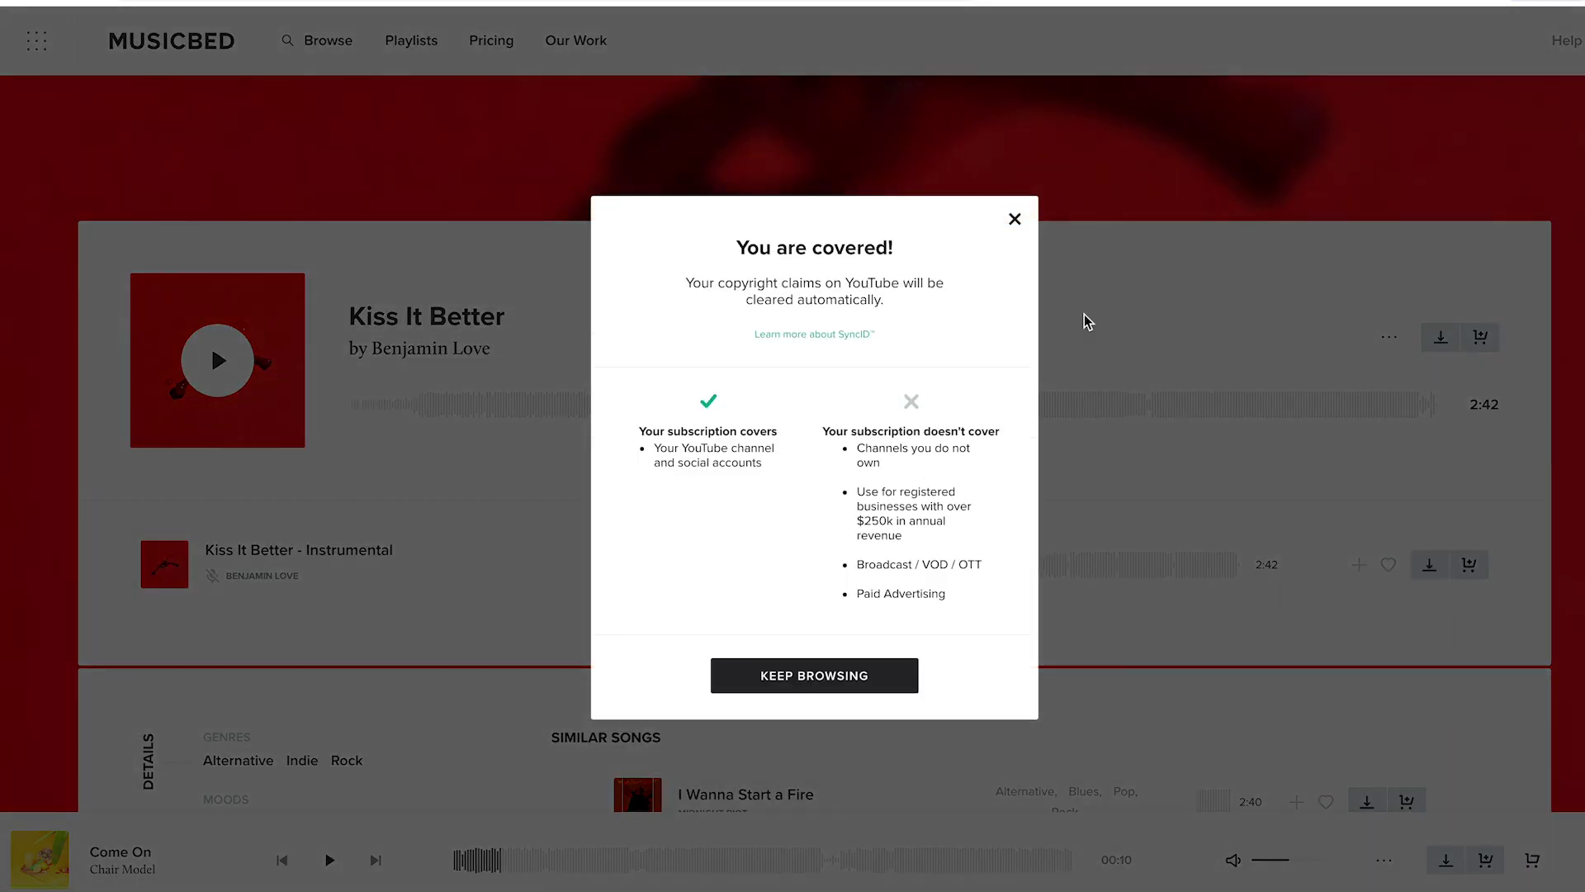
click(1015, 220)
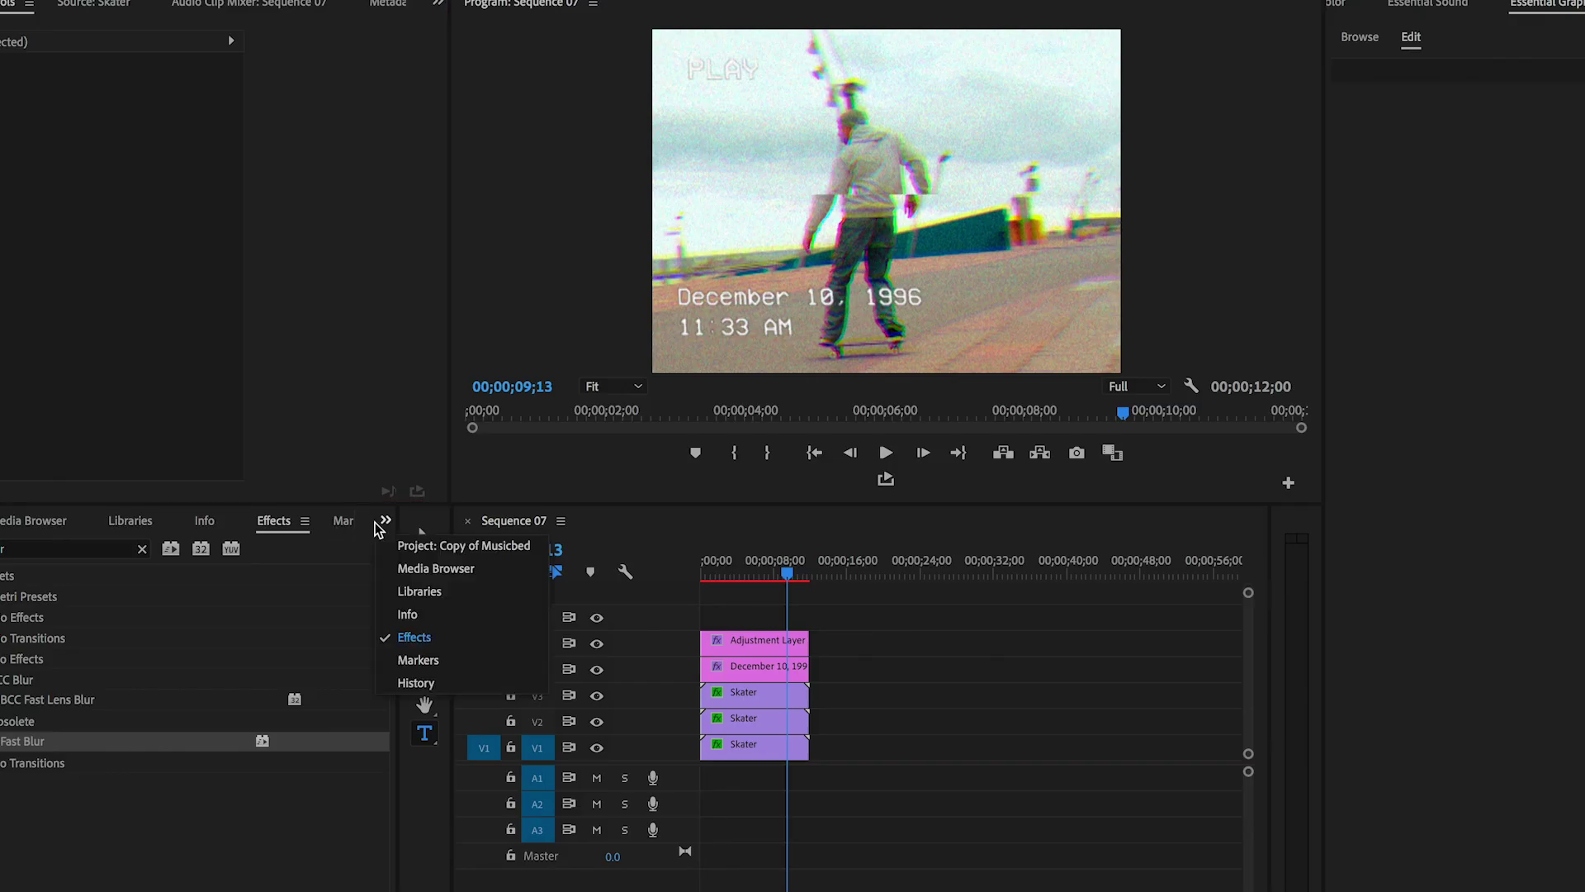
click(463, 545)
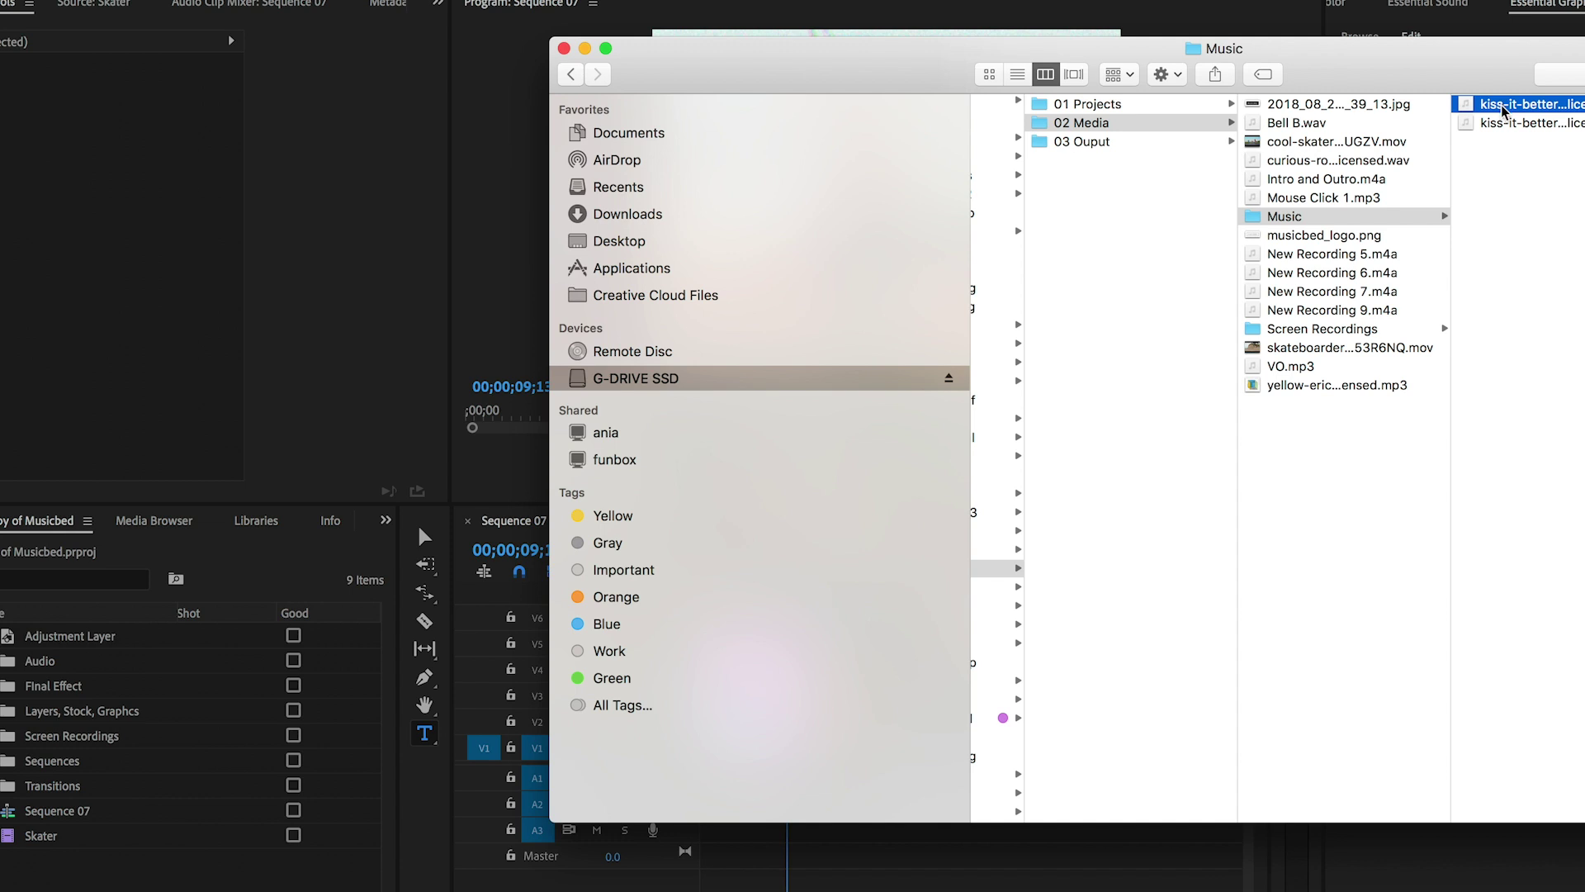
- Import the kiss-it-better instrumental WAV and place it on audio track A1
drag(1502, 110, 157, 886)
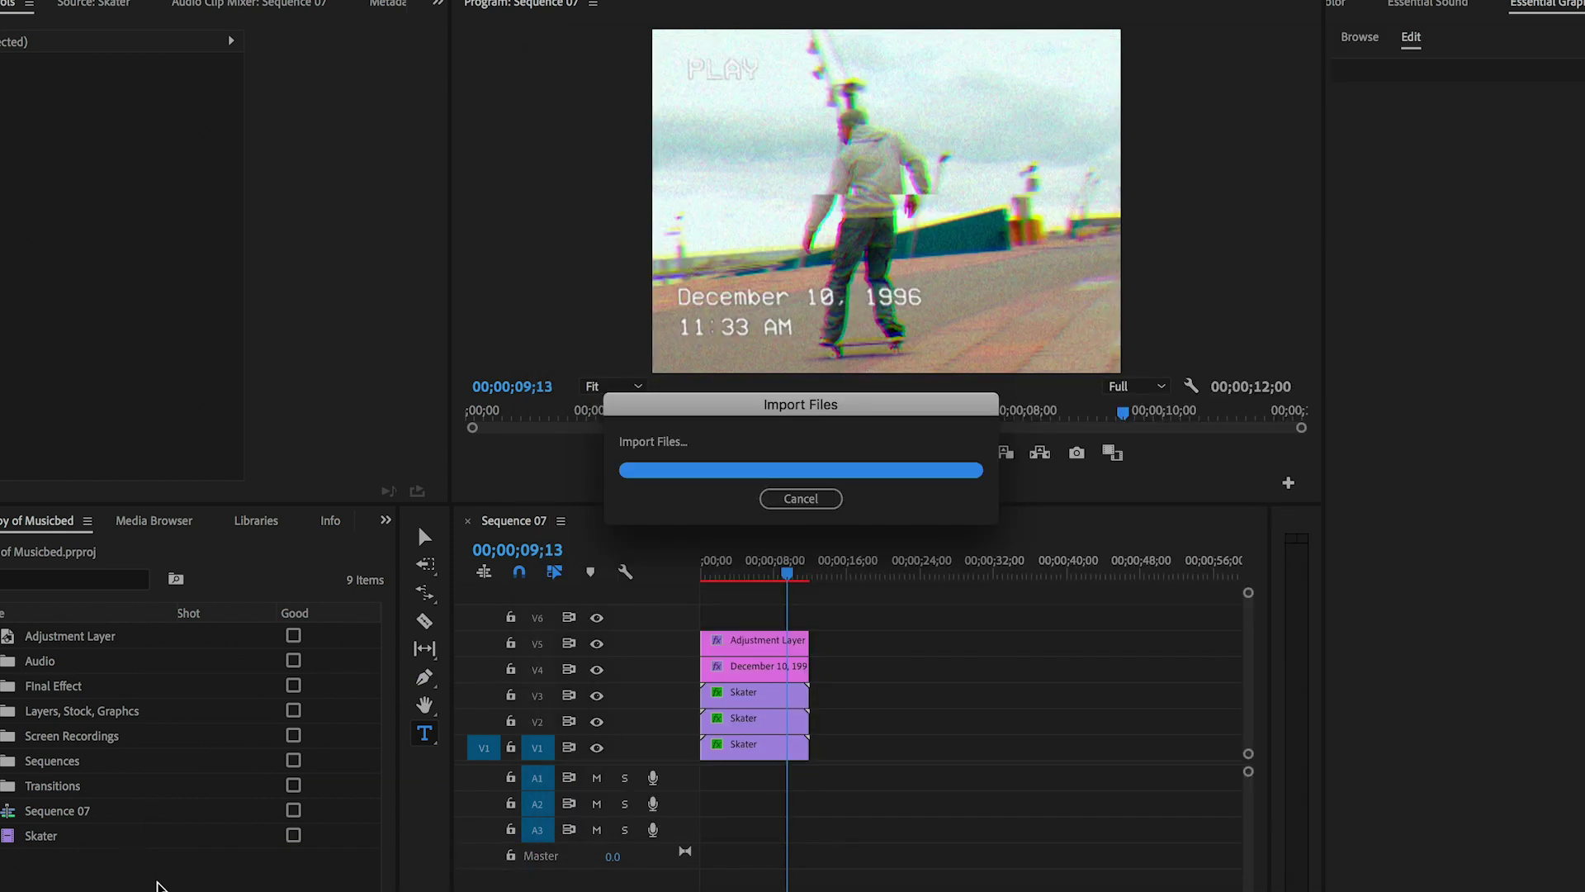
drag(10, 867, 692, 772)
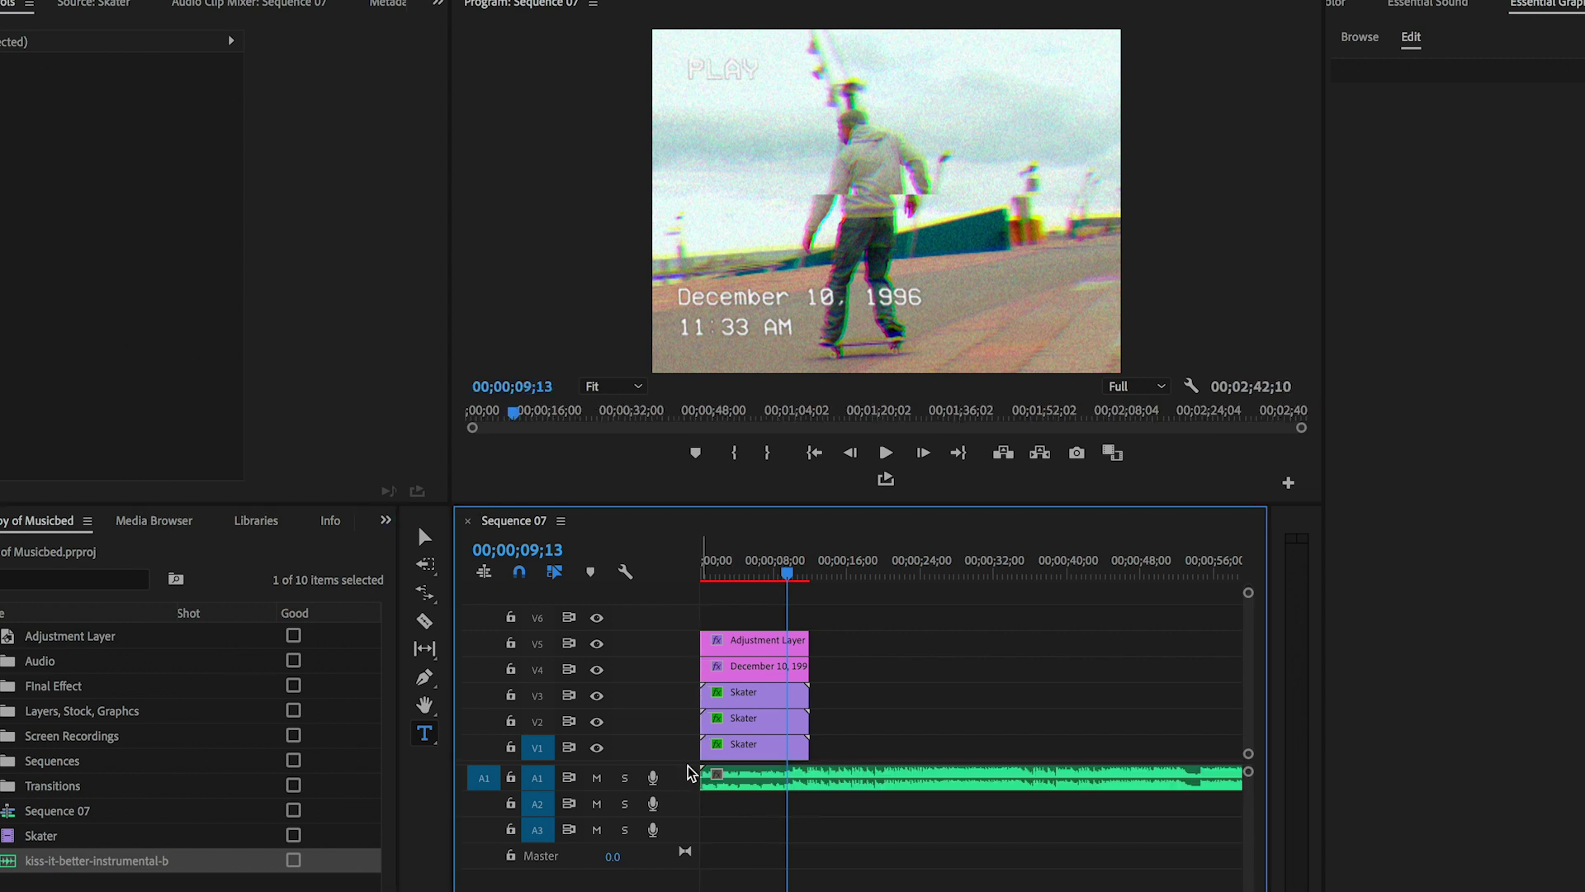